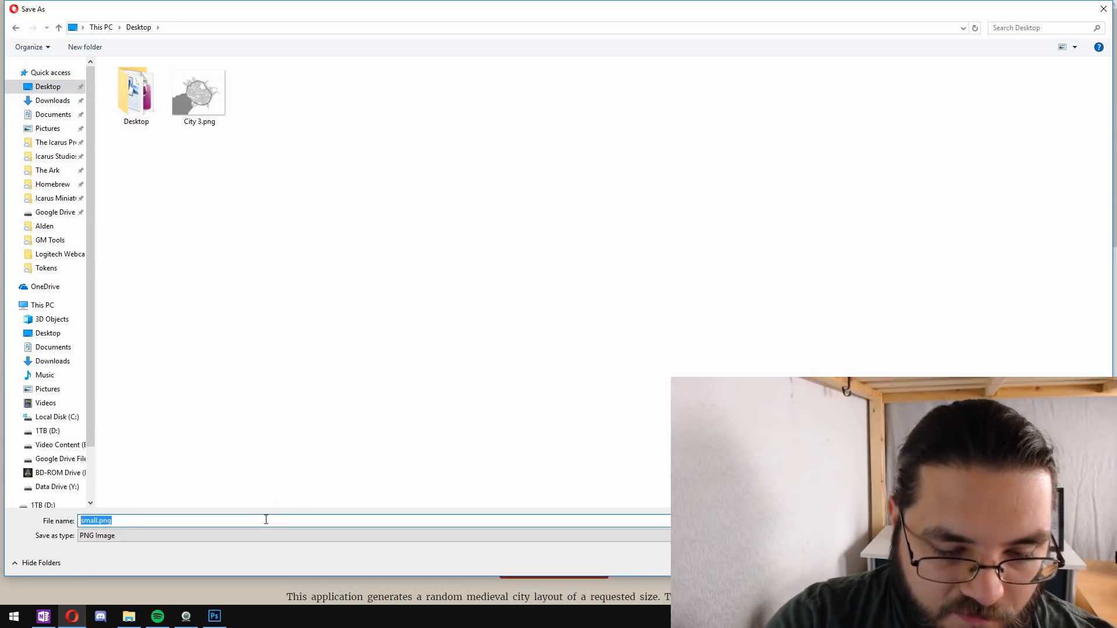
Step: Save the exported map as Test 1 and export the black-and-white city map as a PNG named Test 2
{"action": "type", "text": "Test1"}
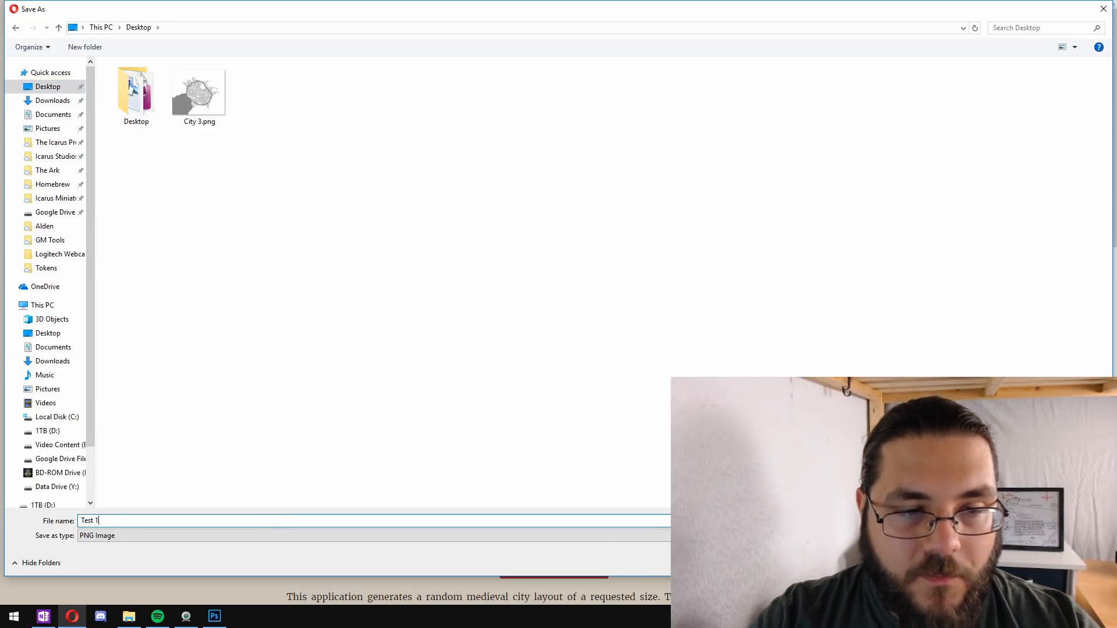
{"action": "key", "text": "Return"}
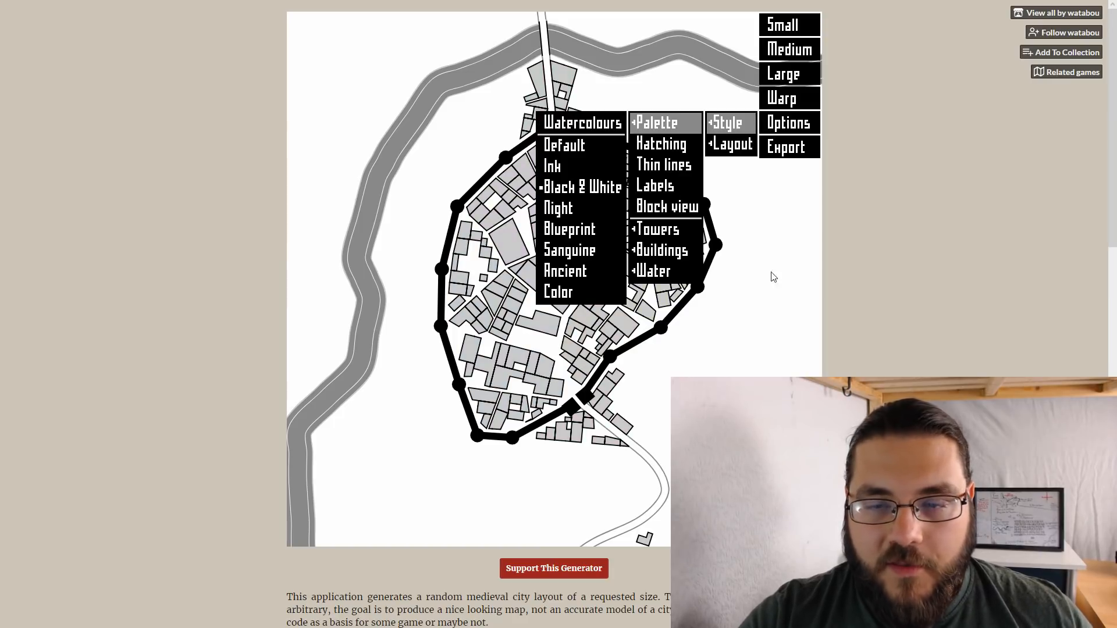
{"action": "left_click", "coordinate": [805, 236]}
{"action": "left_click", "coordinate": [781, 153]}
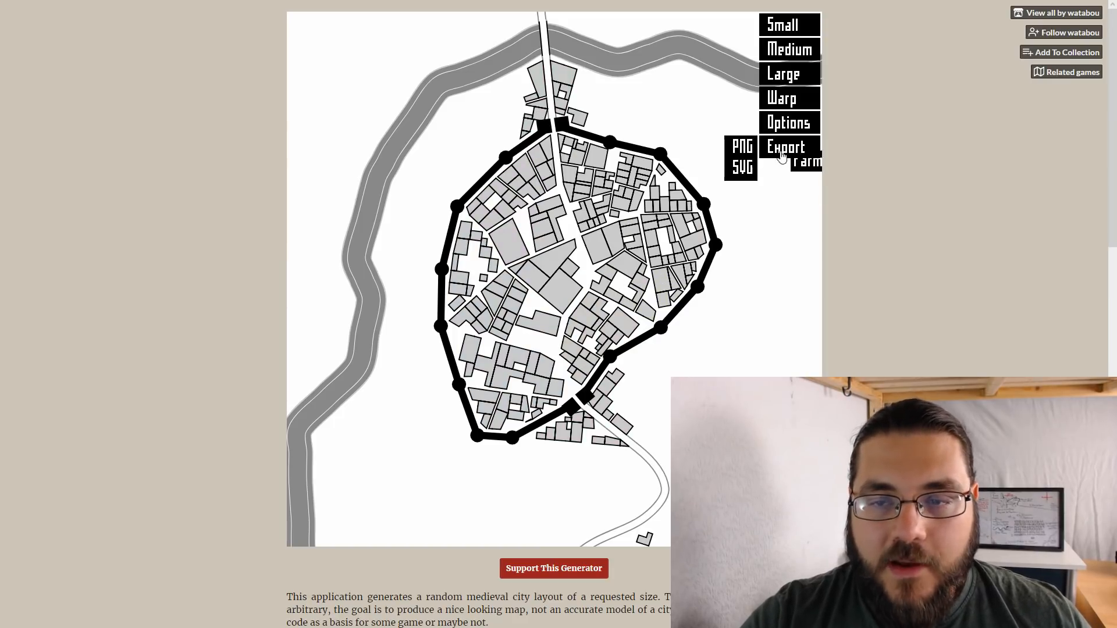
{"action": "left_click", "coordinate": [742, 147]}
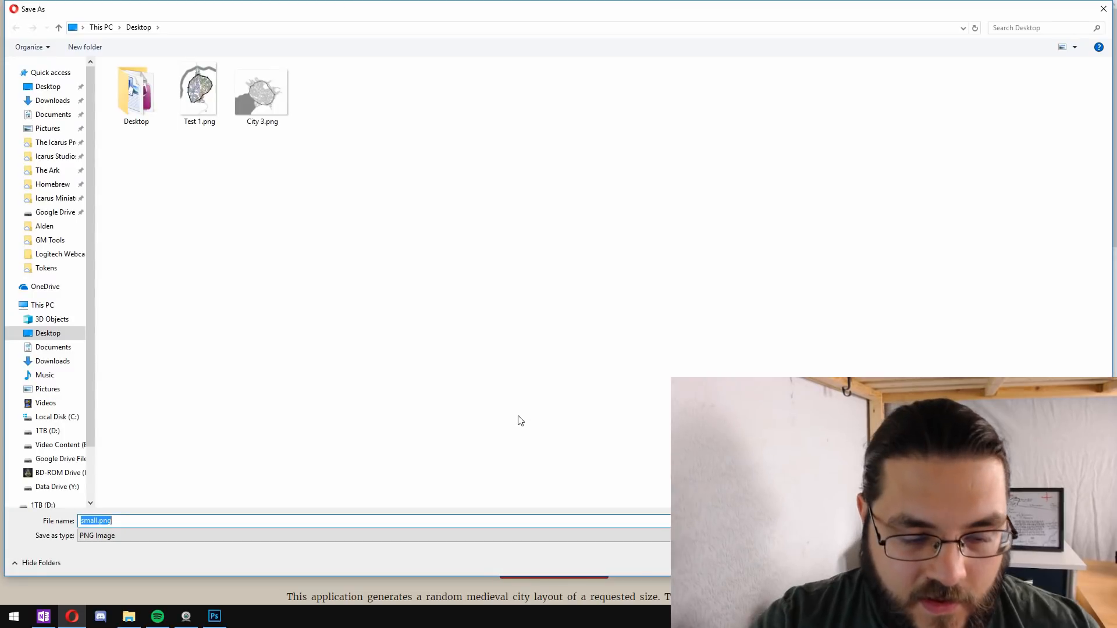
{"action": "type", "text": "Test 2"}
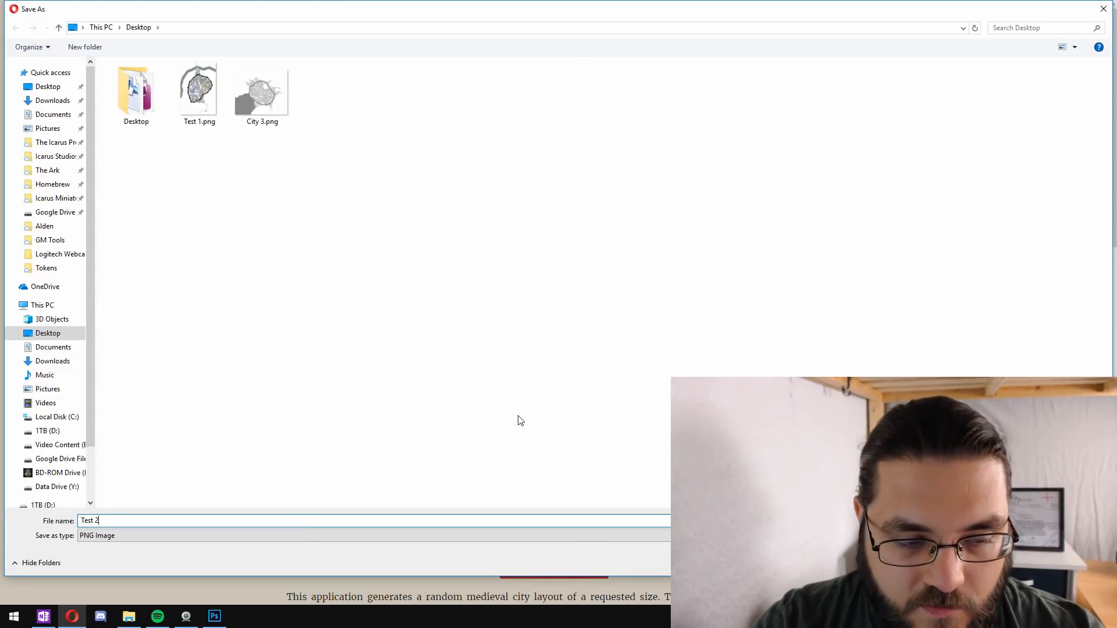
{"action": "key", "text": "Return"}
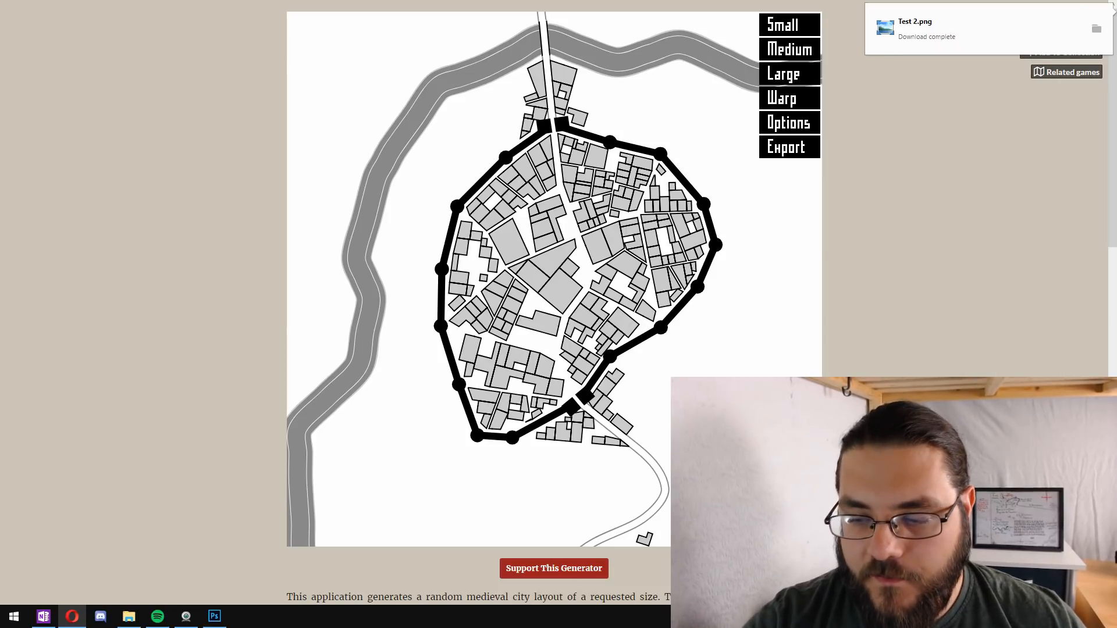
Step: Move Test 2.png to the middle of the desktop and open it in Photoshop
{"action": "key", "text": "super+d"}
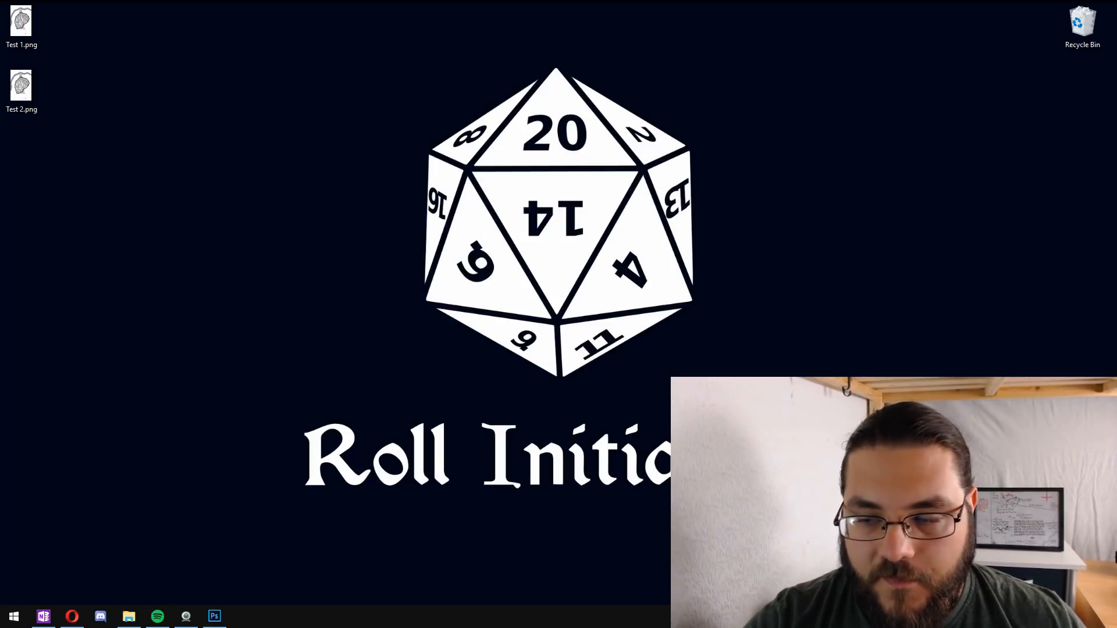
{"action": "left_click_drag", "start_coordinate": [12, 69], "coordinate": [421, 251]}
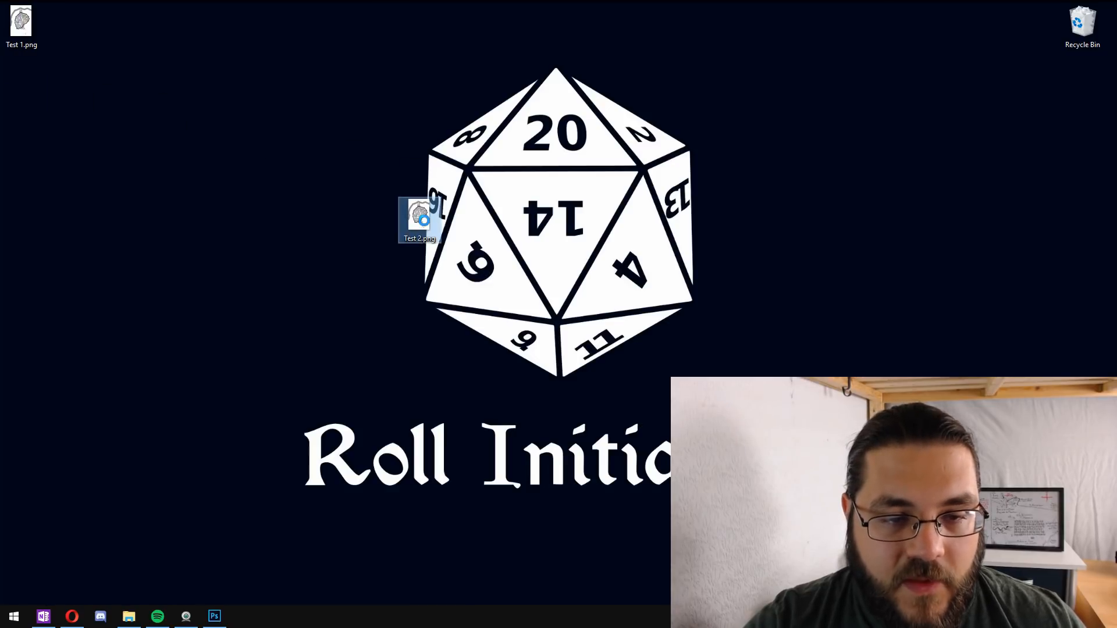
{"action": "right_click", "coordinate": [424, 221]}
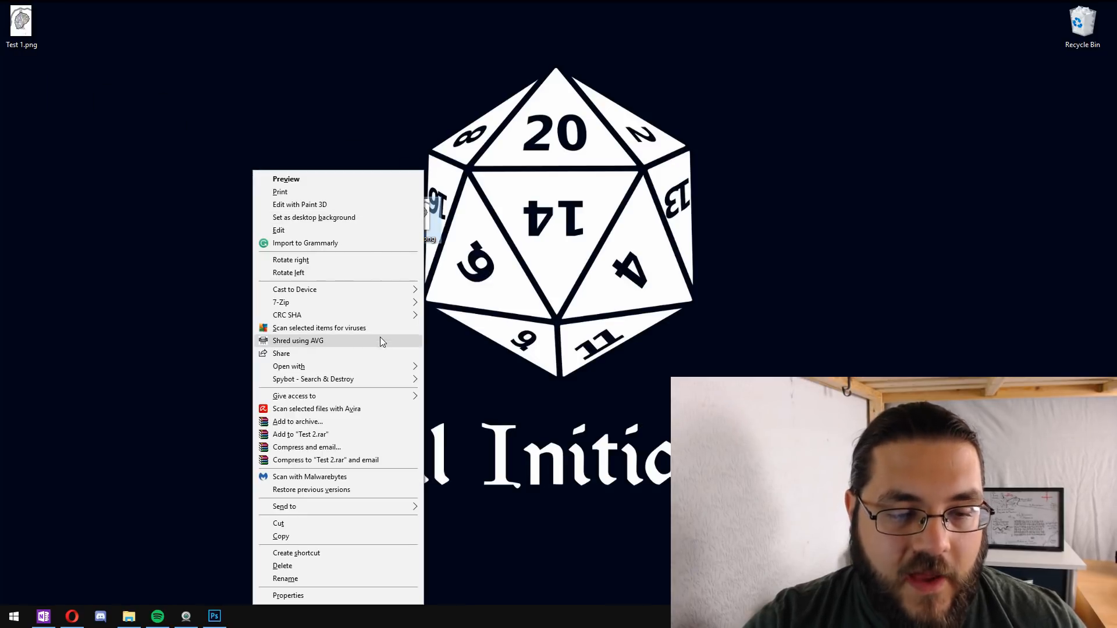
{"action": "mouse_move", "coordinate": [382, 364]}
{"action": "left_click", "coordinate": [478, 370]}
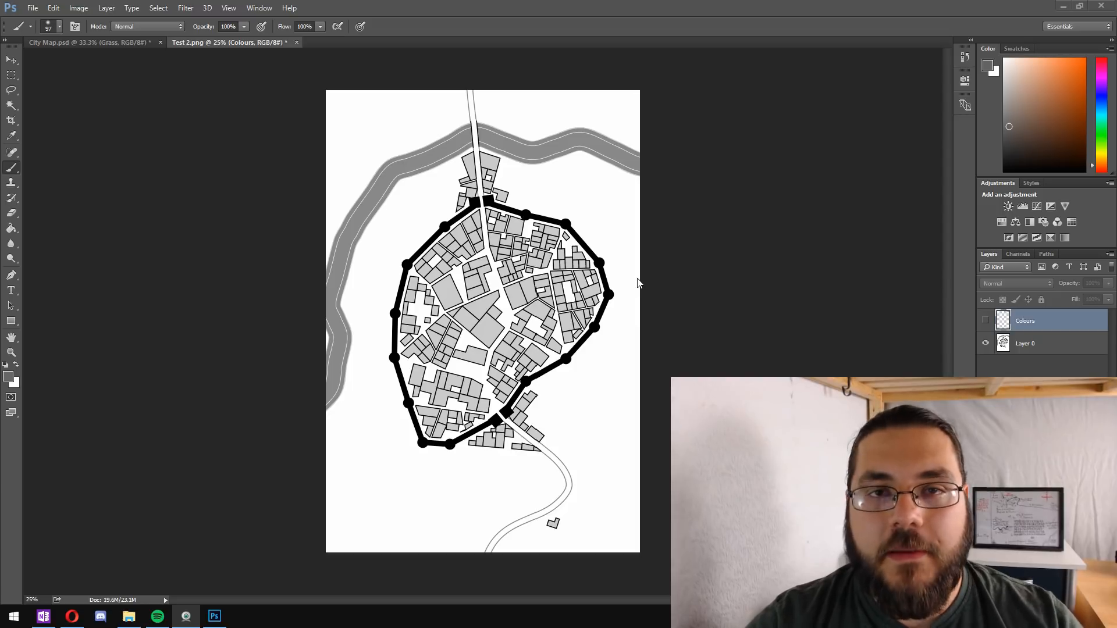
Step: Check the colour swatches on the Colours layer and hide the layer again
{"action": "left_click", "coordinate": [985, 321]}
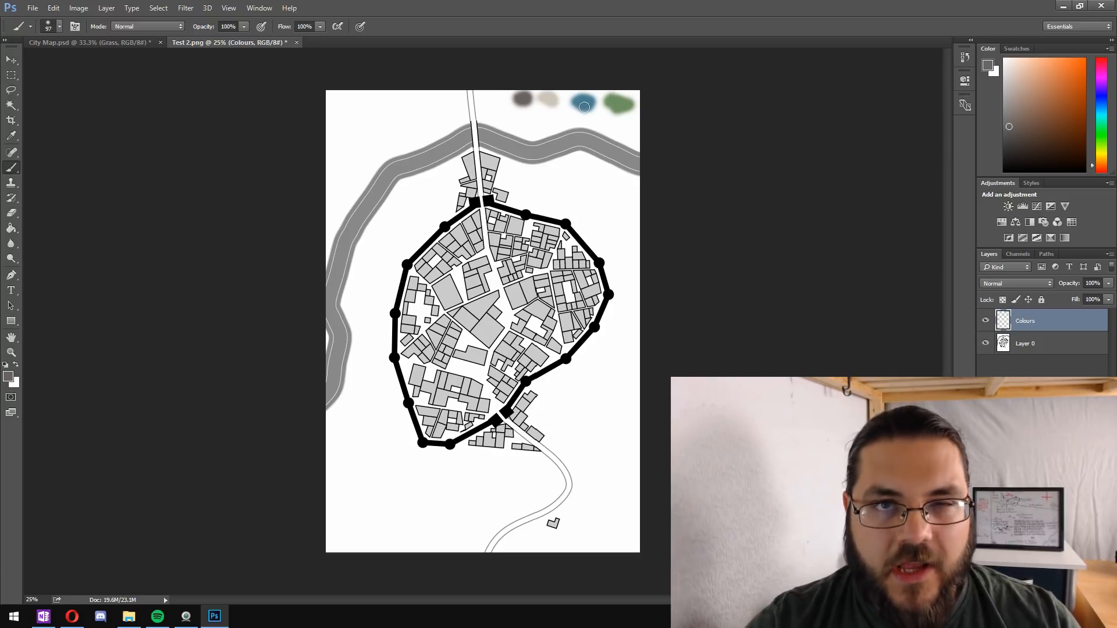
{"action": "left_click", "coordinate": [986, 321]}
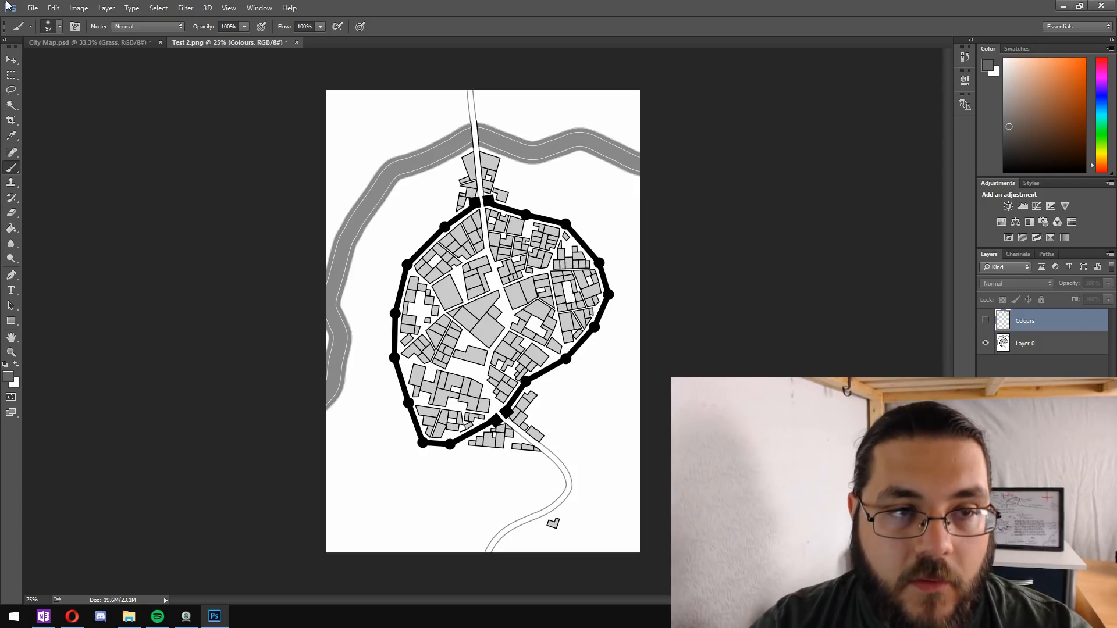
Step: Create a new layer named Grass
{"action": "left_click", "coordinate": [102, 12]}
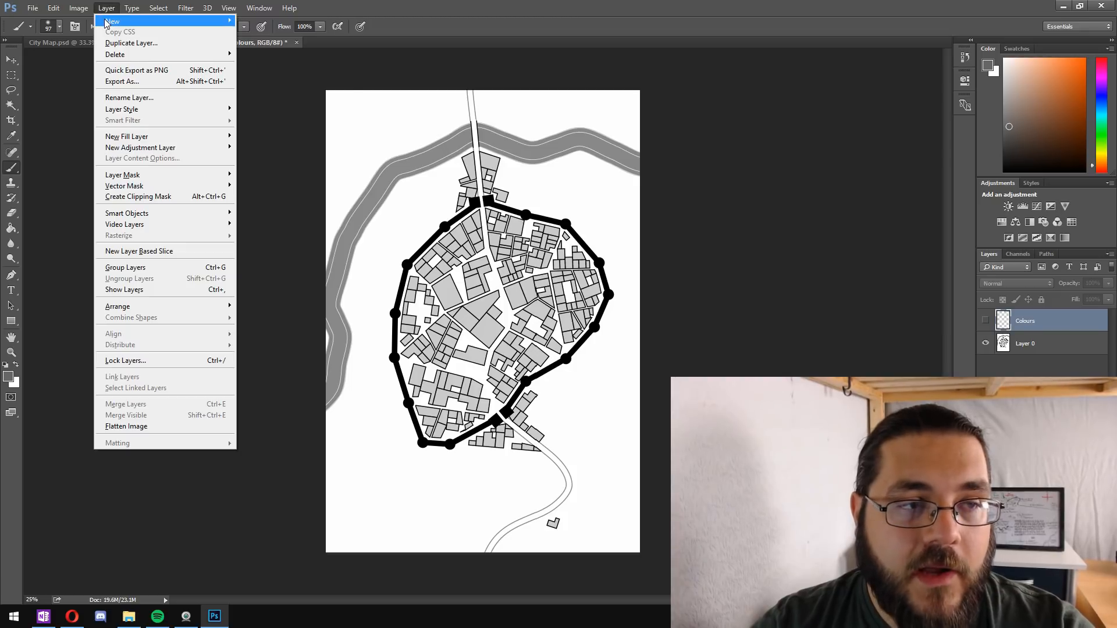
{"action": "mouse_move", "coordinate": [107, 22]}
{"action": "left_click", "coordinate": [291, 24]}
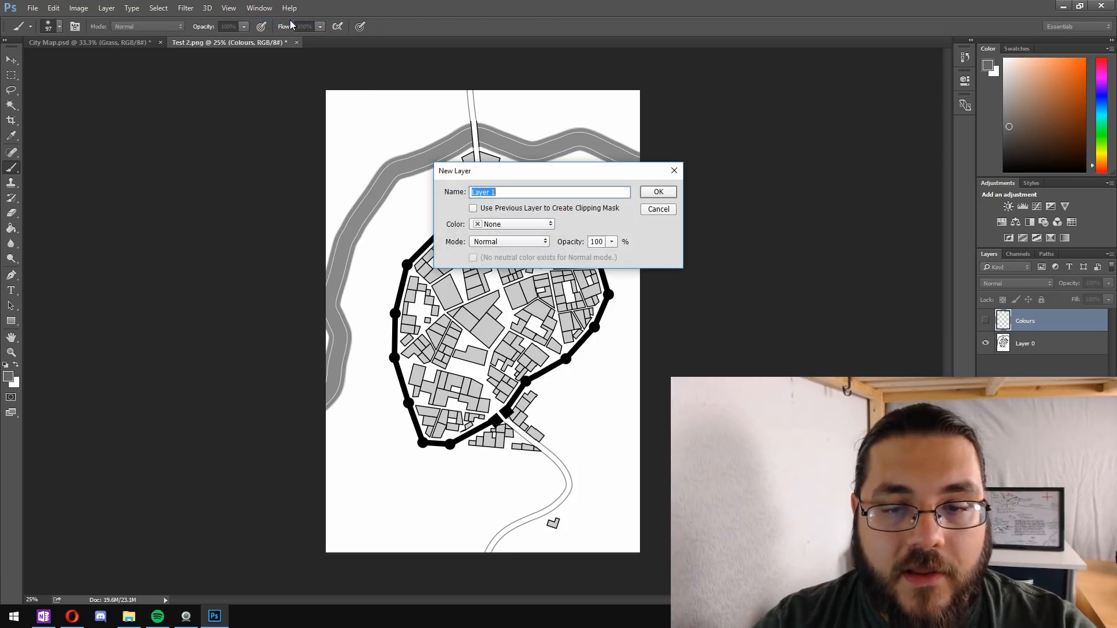
{"action": "type", "text": "Grass"}
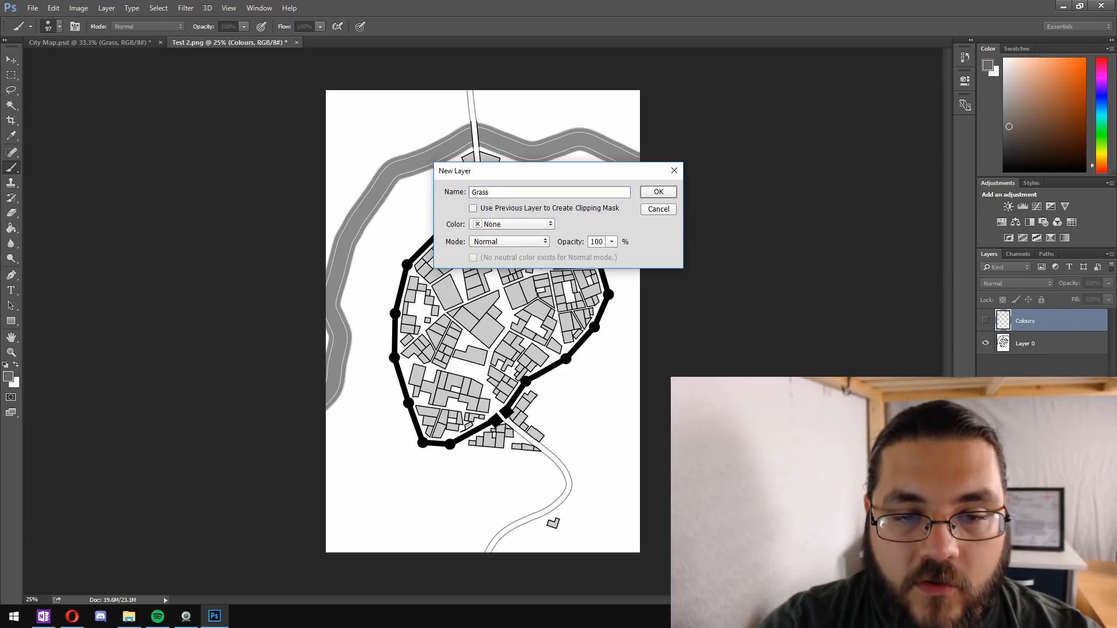
{"action": "key", "text": "Return"}
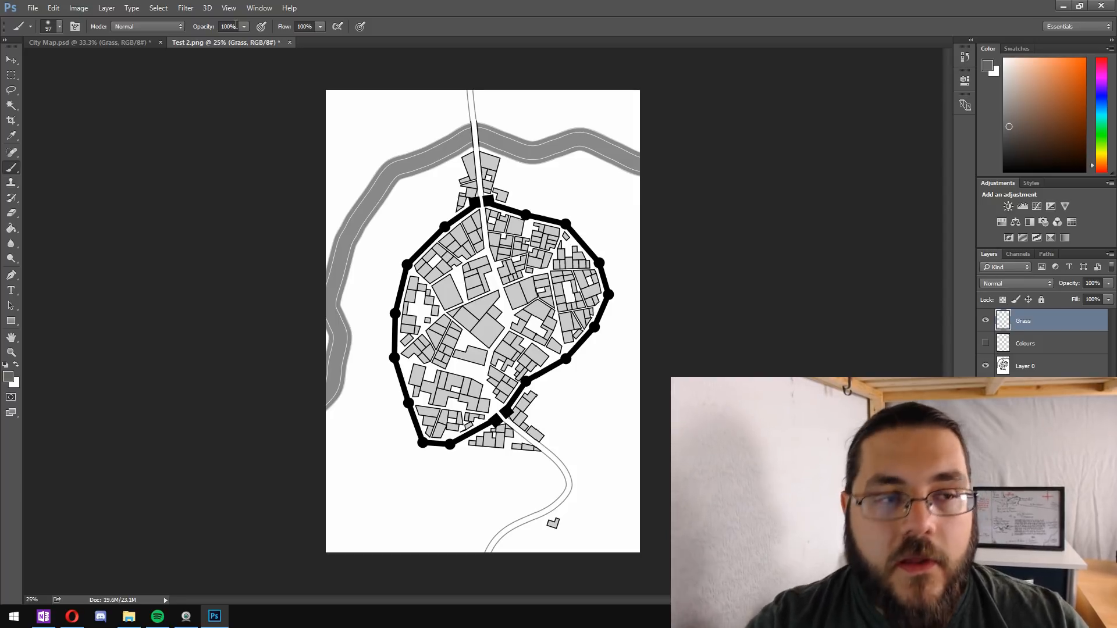
Step: Try to select the white land outside the city walls with the Magic Wand on the Grass layer
{"action": "left_click", "coordinate": [12, 106]}
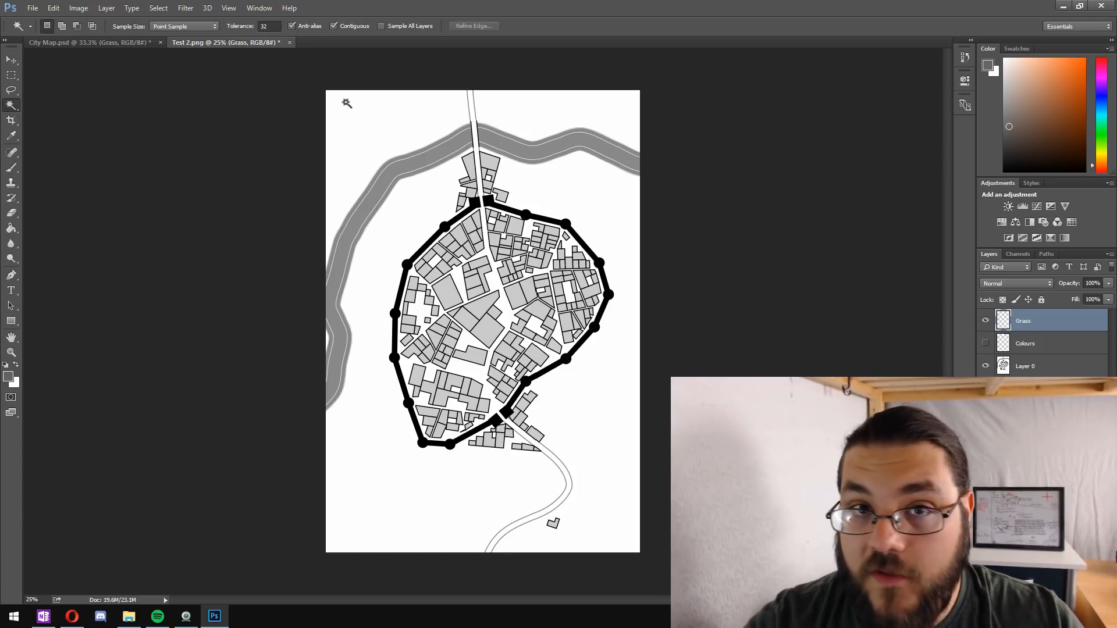
{"action": "left_click", "coordinate": [395, 243]}
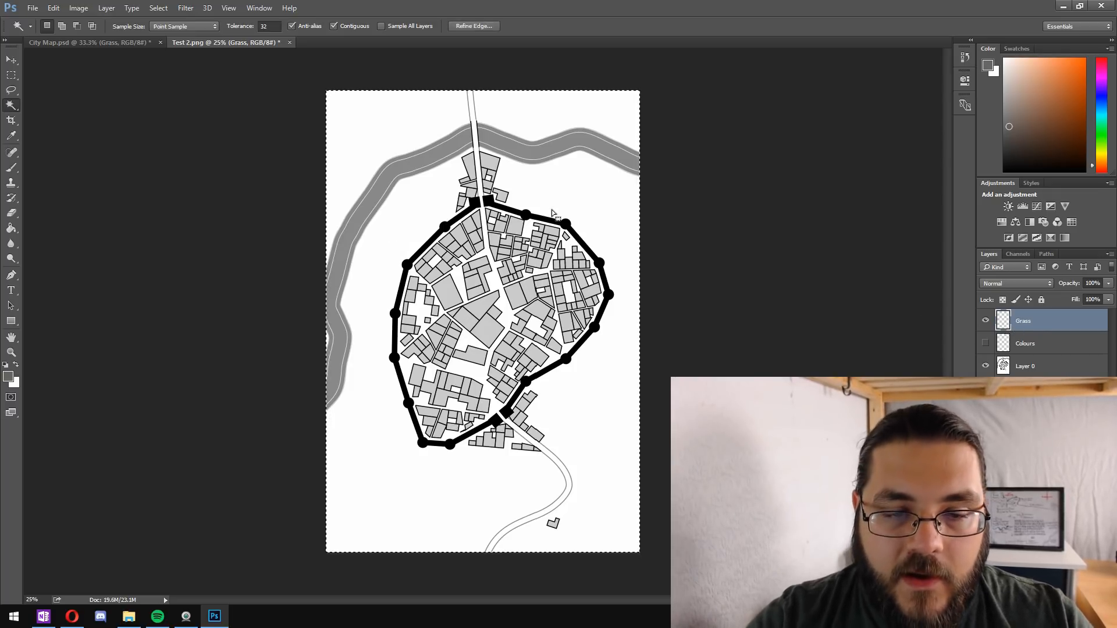
Step: Rename Layer 0 as Base
{"action": "left_click", "coordinate": [1039, 369]}
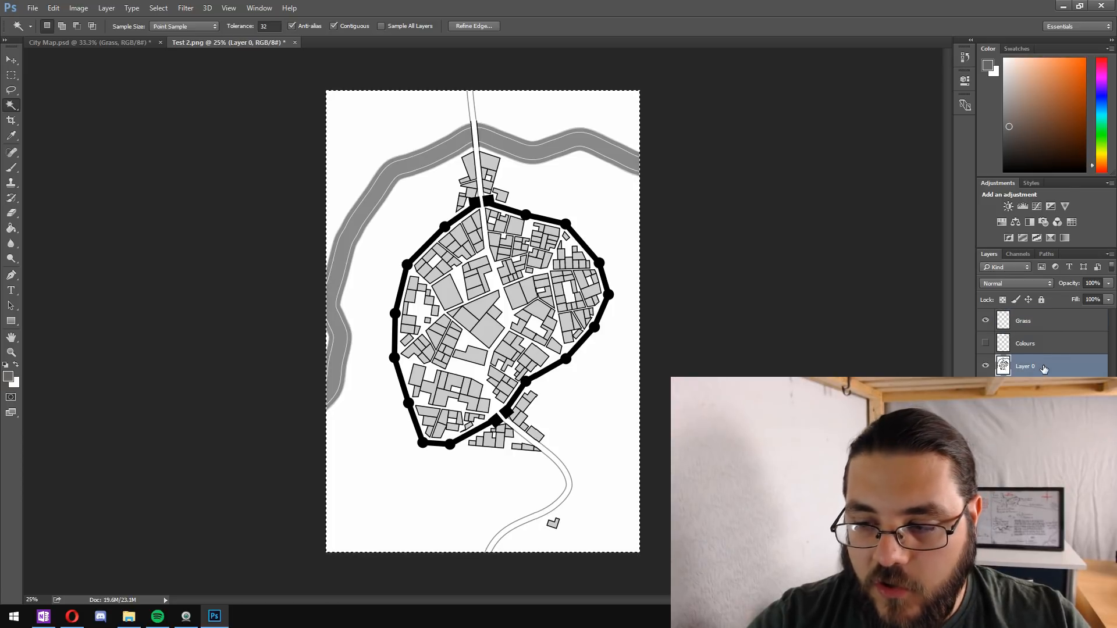
{"action": "double_click", "coordinate": [1056, 367]}
{"action": "type", "text": "Base"}
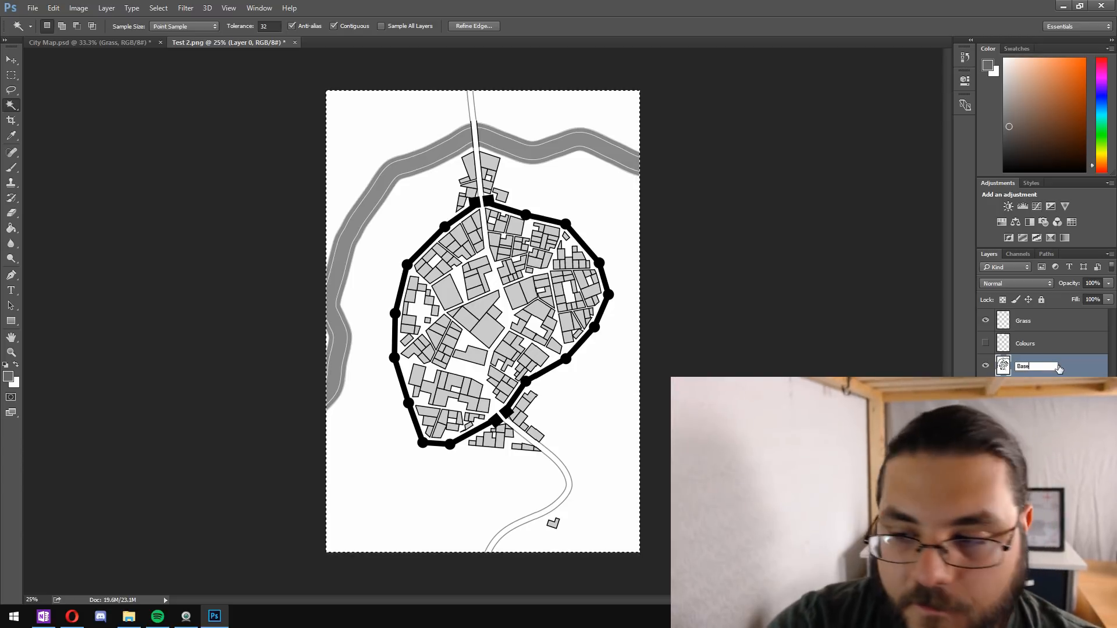
{"action": "key", "text": "Return"}
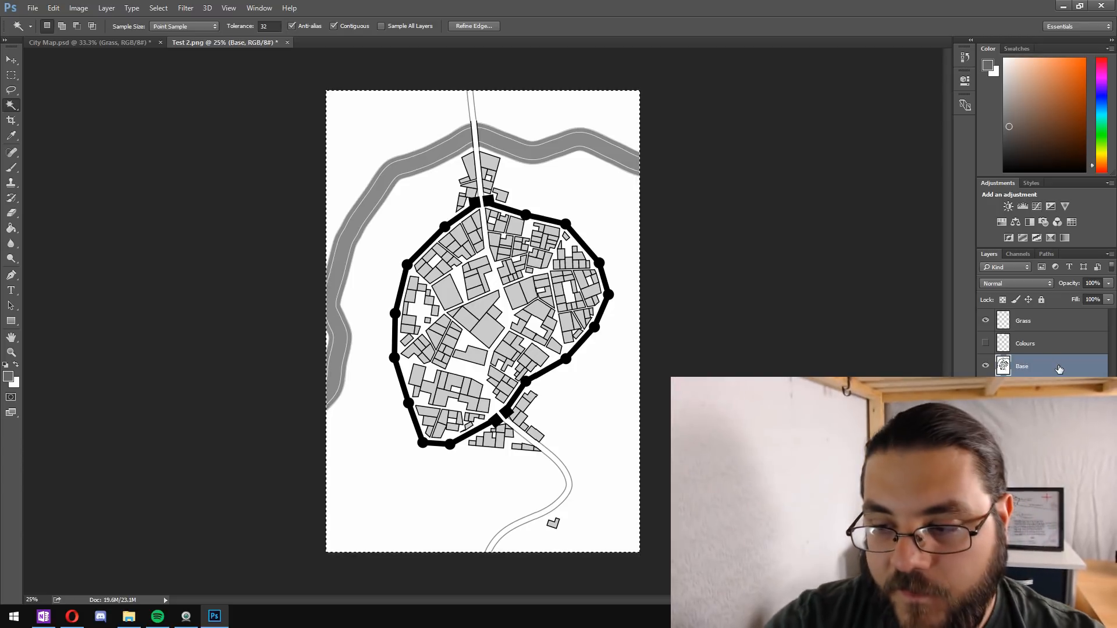
Step: Select all the white land outside the walls on both sides of the road and river with the Magic Wand on the Base layer
{"action": "left_click", "coordinate": [574, 427]}
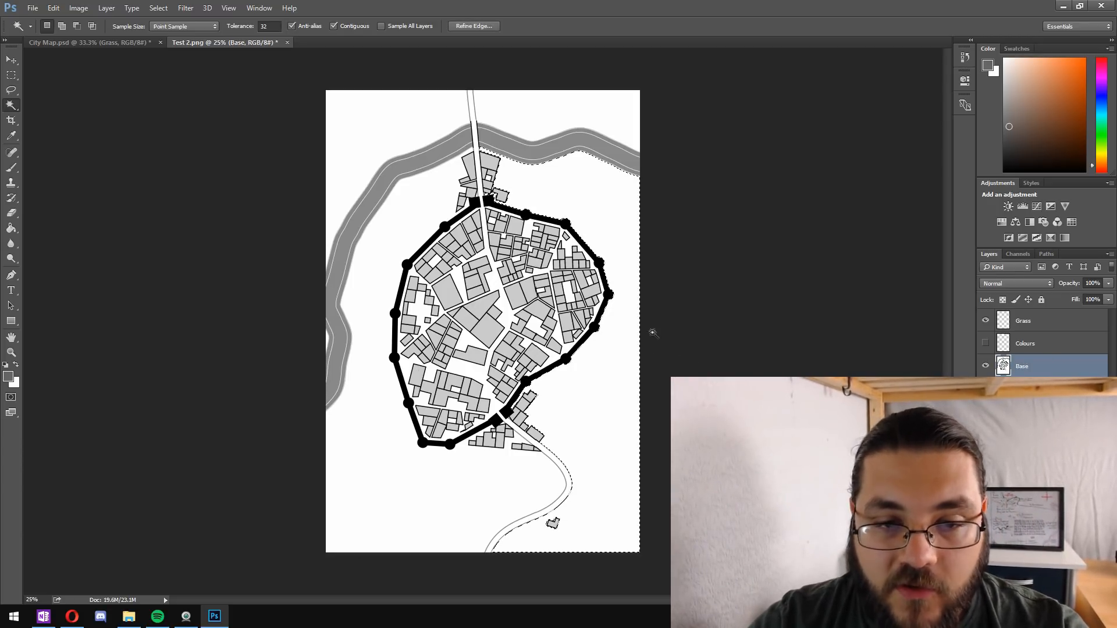
{"action": "left_click", "coordinate": [489, 491], "text": "shift"}
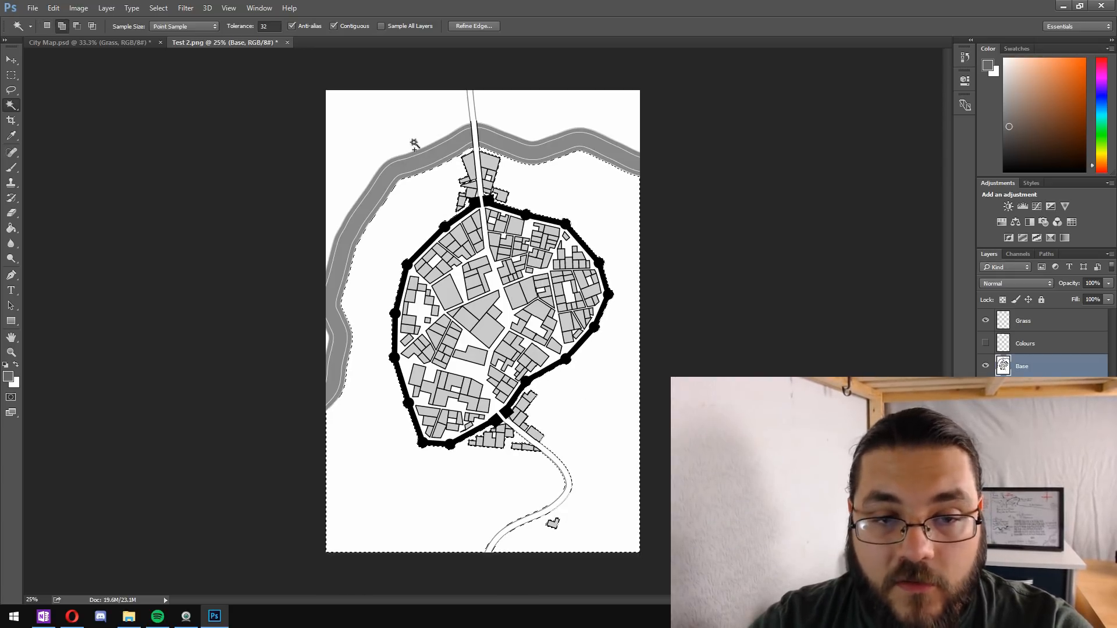
{"action": "left_click", "coordinate": [396, 133], "text": "shift"}
{"action": "left_click", "coordinate": [525, 112], "text": "shift"}
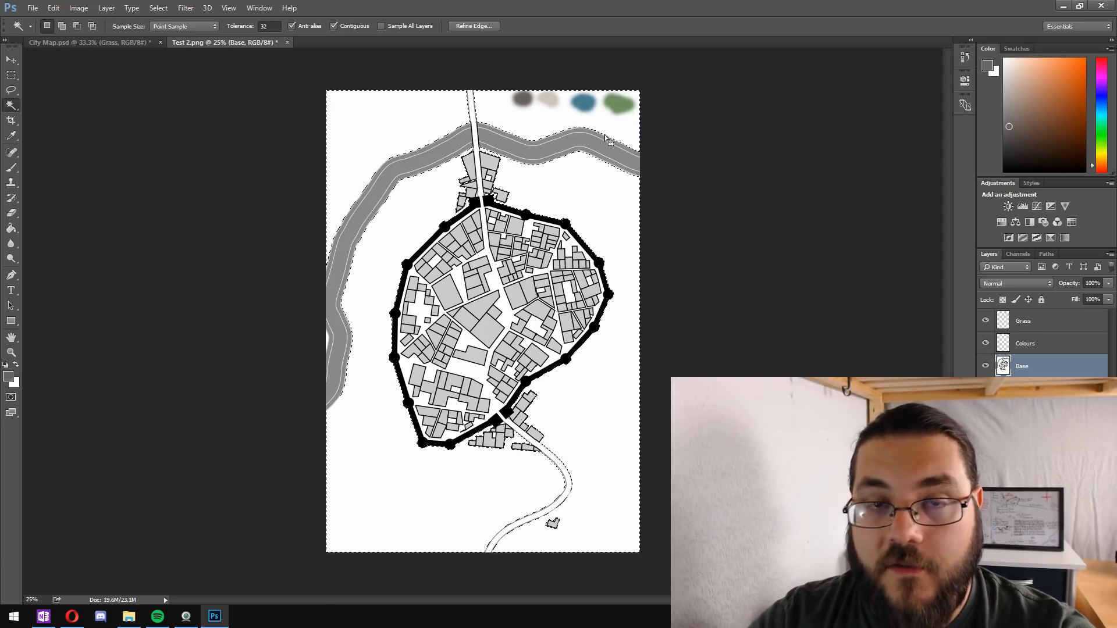
Step: Sample the green swatch and paint the selected land on the Grass layer with a 498 px brush
{"action": "key", "text": "i"}
{"action": "left_click", "coordinate": [618, 104]}
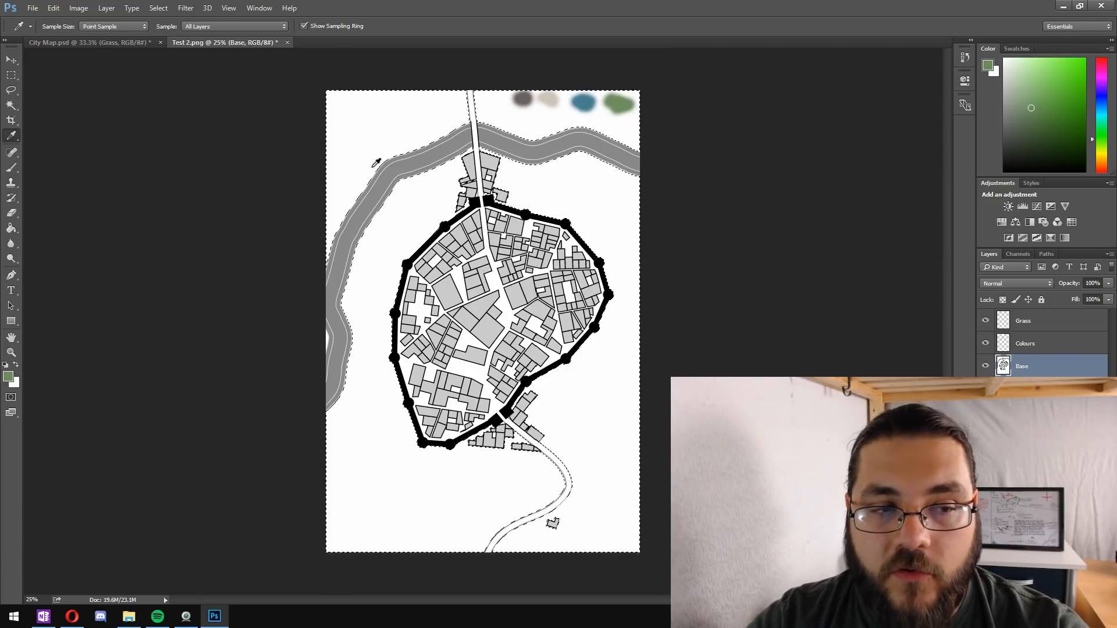
{"action": "key", "text": "b"}
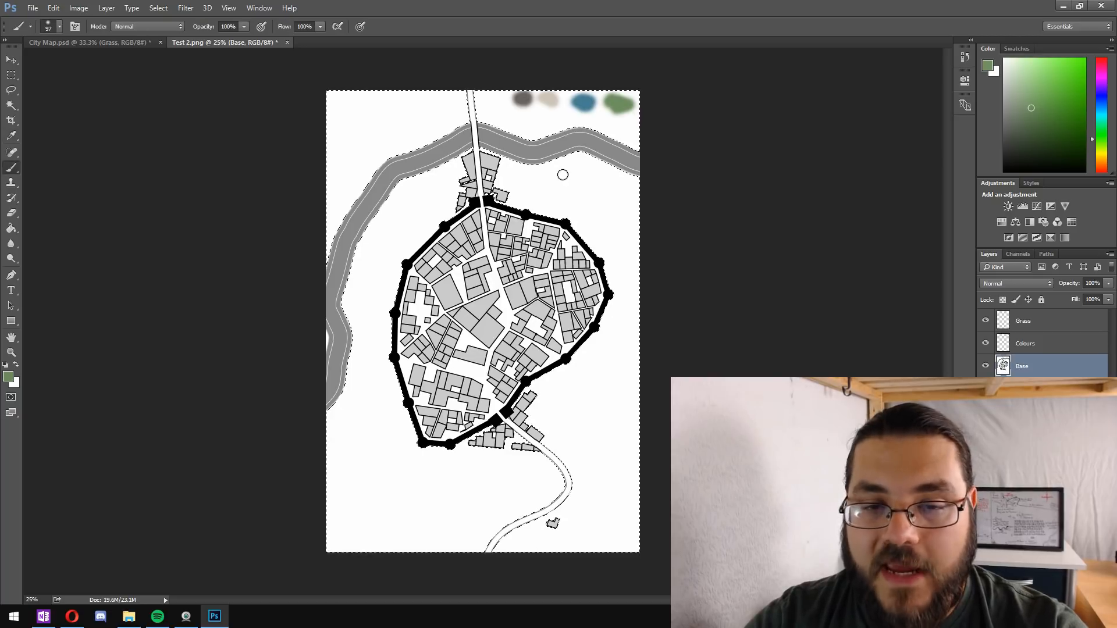
{"action": "left_click", "coordinate": [1043, 325]}
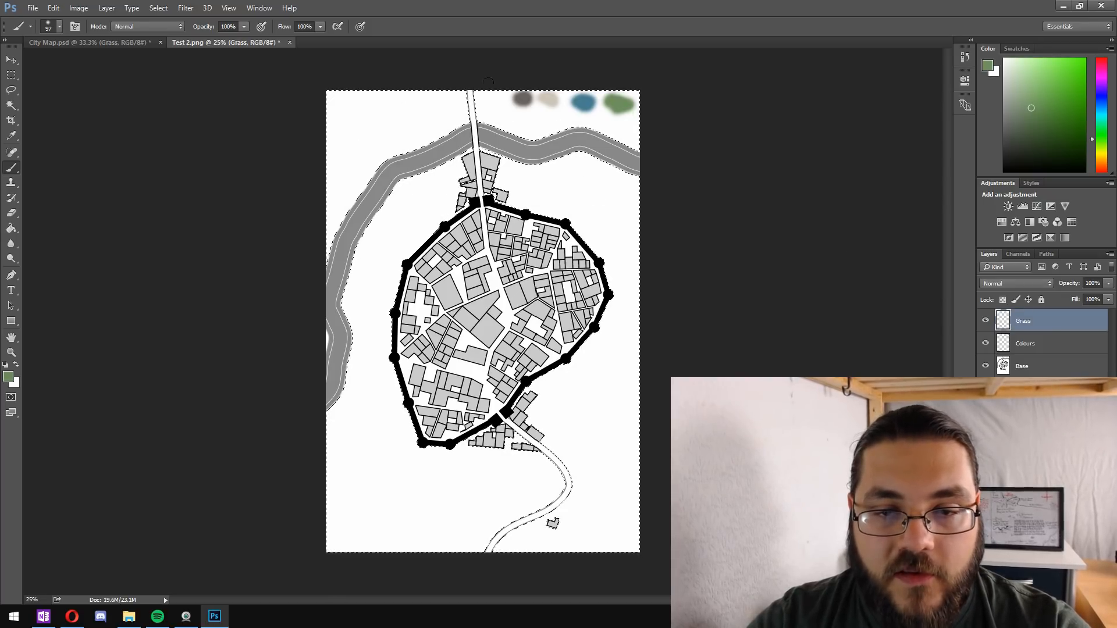
{"action": "left_click", "coordinate": [61, 26]}
{"action": "left_click_drag", "start_coordinate": [101, 63], "coordinate": [132, 62]}
{"action": "mouse_move", "coordinate": [342, 83]}
{"action": "left_mouse_down"}
{"action": "mouse_move", "coordinate": [458, 74]}
{"action": "mouse_move", "coordinate": [85, 106]}
{"action": "mouse_move", "coordinate": [240, 130]}
{"action": "mouse_move", "coordinate": [7, 167]}
{"action": "mouse_move", "coordinate": [116, 244]}
{"action": "mouse_move", "coordinate": [229, 276]}
{"action": "mouse_move", "coordinate": [192, 326]}
{"action": "mouse_move", "coordinate": [148, 271]}
{"action": "mouse_move", "coordinate": [340, 229]}
{"action": "mouse_move", "coordinate": [120, 419]}
{"action": "mouse_move", "coordinate": [510, 143]}
{"action": "left_mouse_up"}
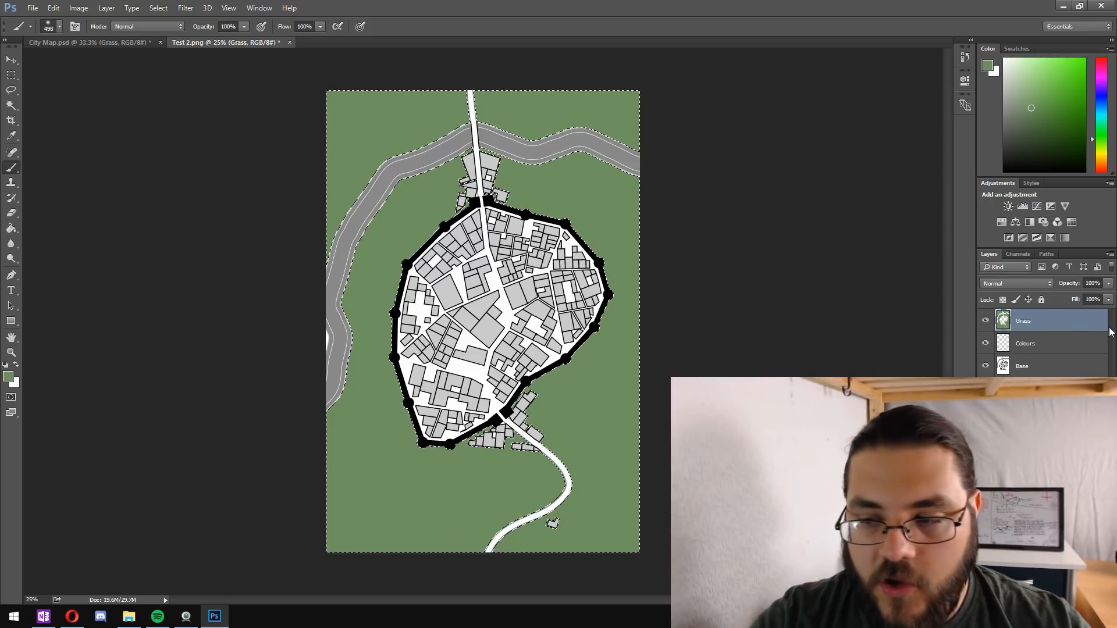
Step: Add the small white sliver beside the river at the map's western edge to the selection and paint it green on the Grass layer
{"action": "left_click", "coordinate": [1047, 366]}
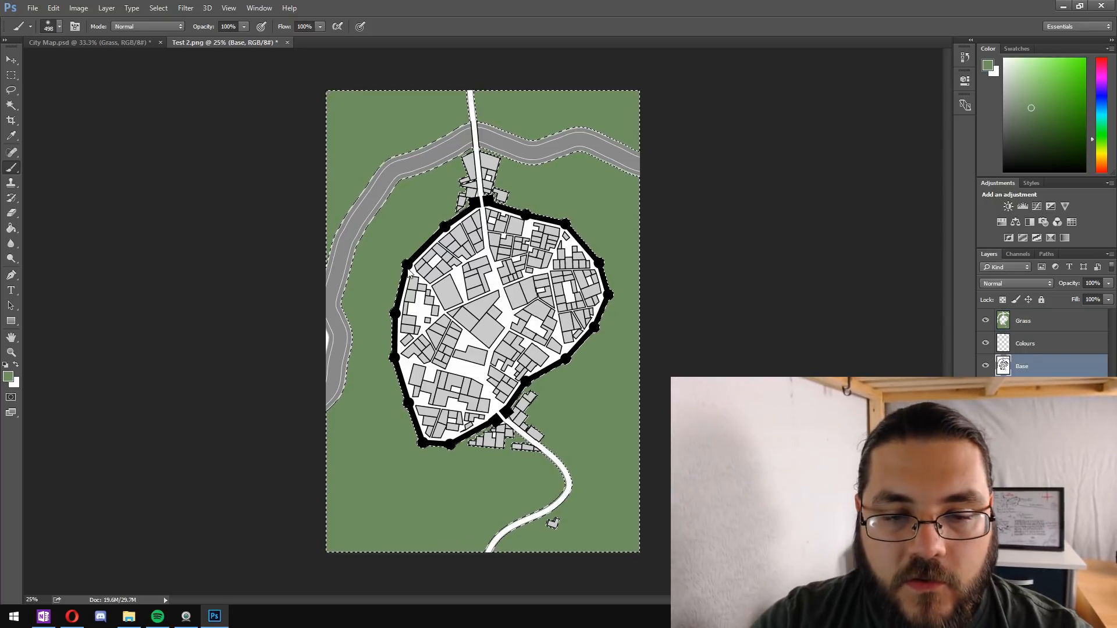
{"action": "key", "text": "w"}
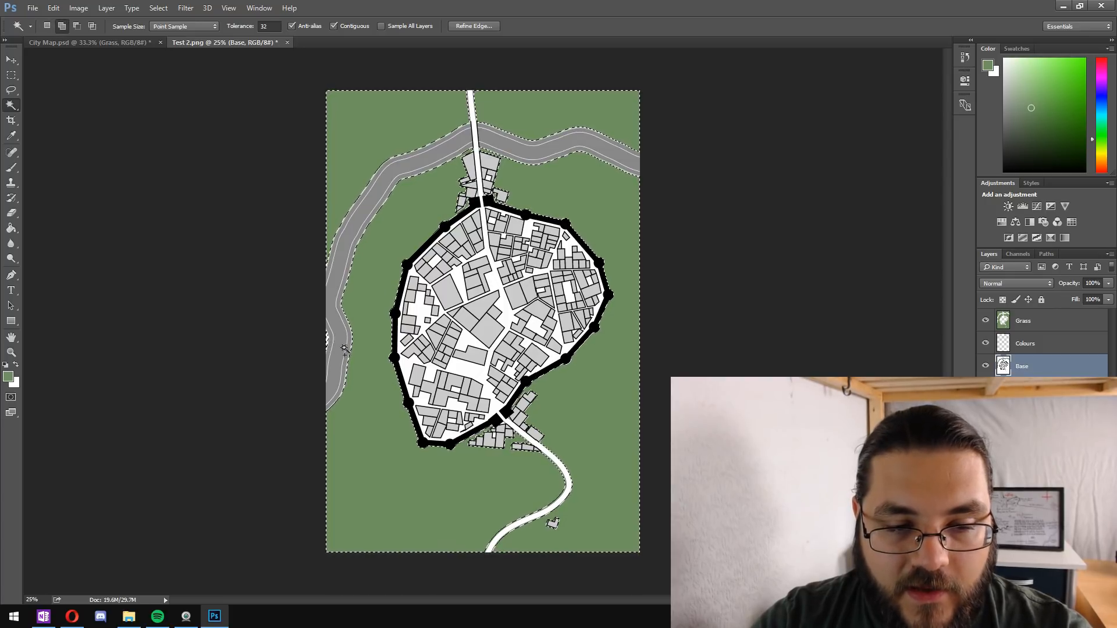
{"action": "left_click", "coordinate": [1025, 324]}
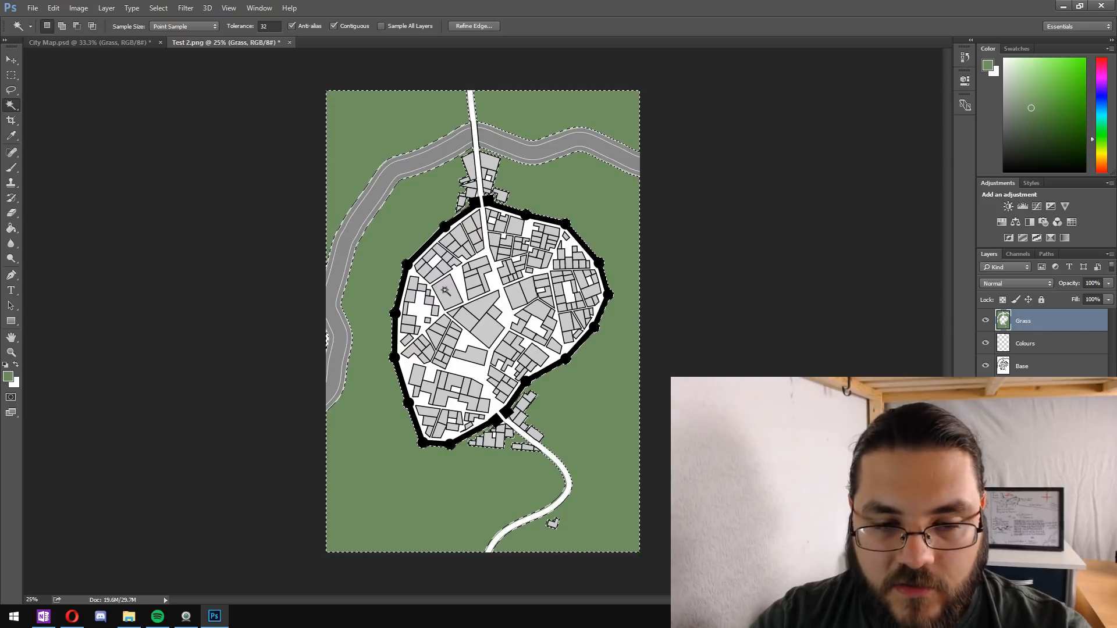
{"action": "key", "text": "b"}
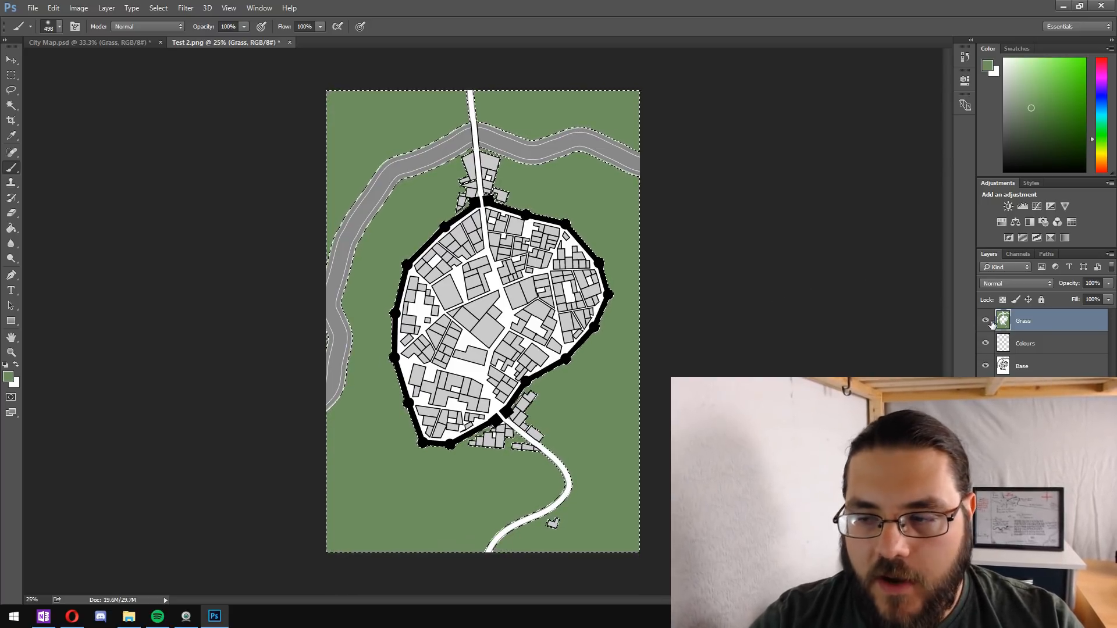
Step: Move the Colours layer above Grass, and select the white streets and road on the Base layer with the Magic Wand
{"action": "left_click_drag", "start_coordinate": [1024, 343], "coordinate": [1024, 314]}
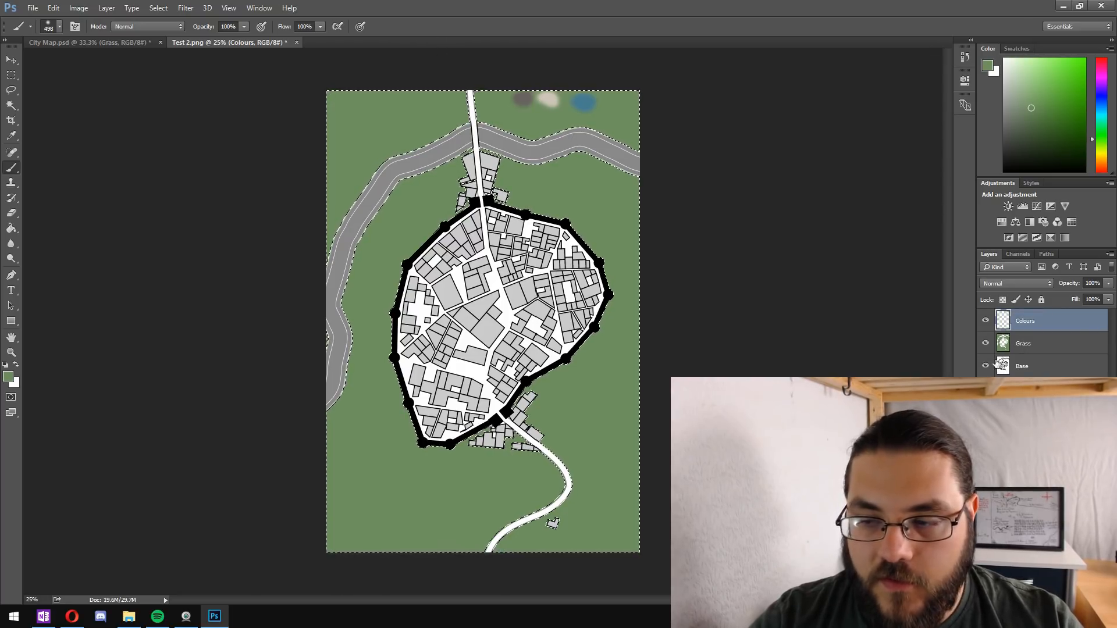
{"action": "left_click", "coordinate": [1029, 368]}
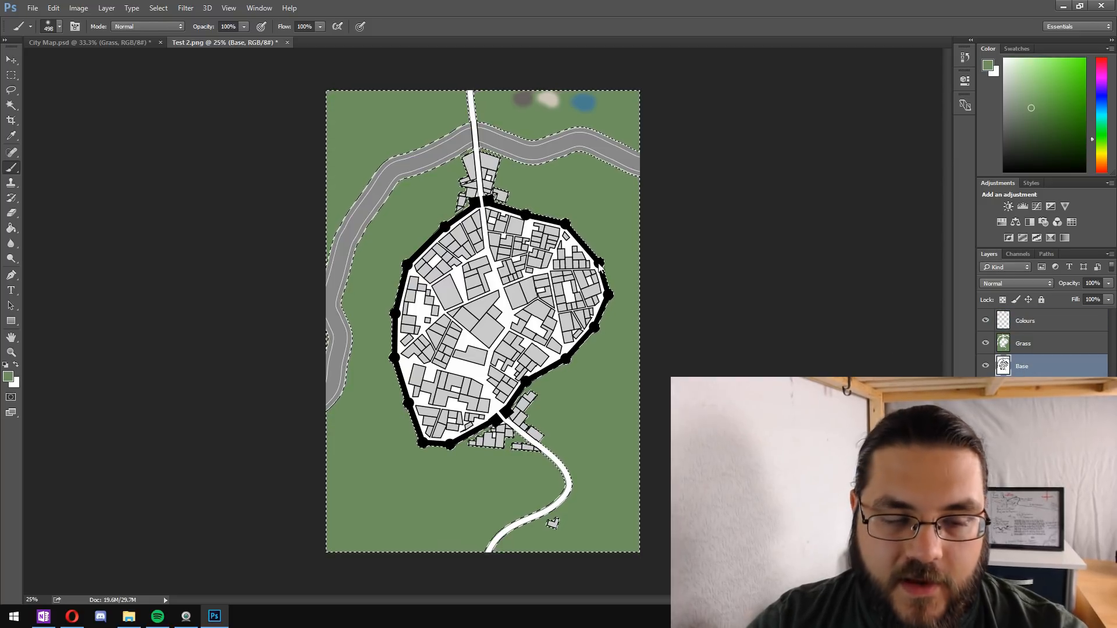
{"action": "key", "text": "w"}
{"action": "left_click", "coordinate": [510, 314]}
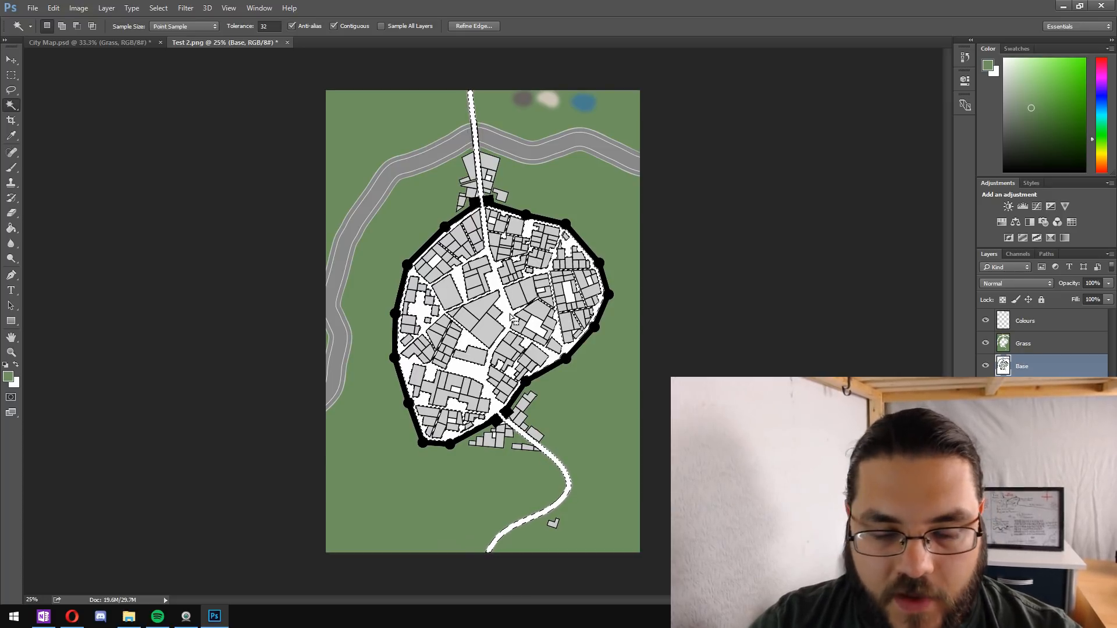
Step: Create a new layer named Streets above the Base layer
{"action": "key", "text": "ctrl+shift+n"}
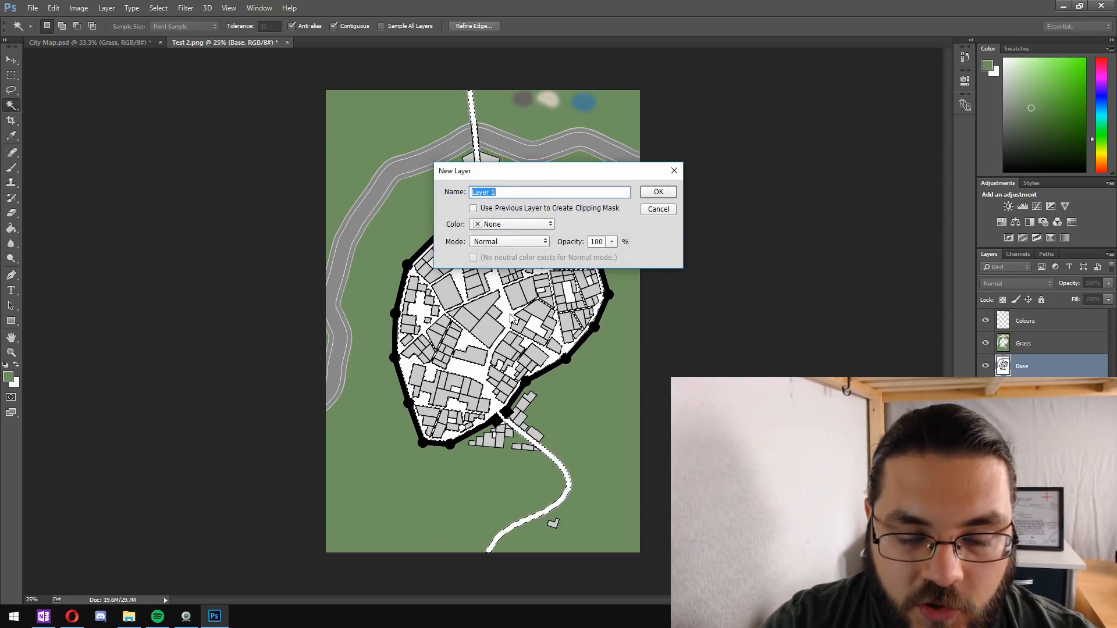
{"action": "type", "text": "Street"}
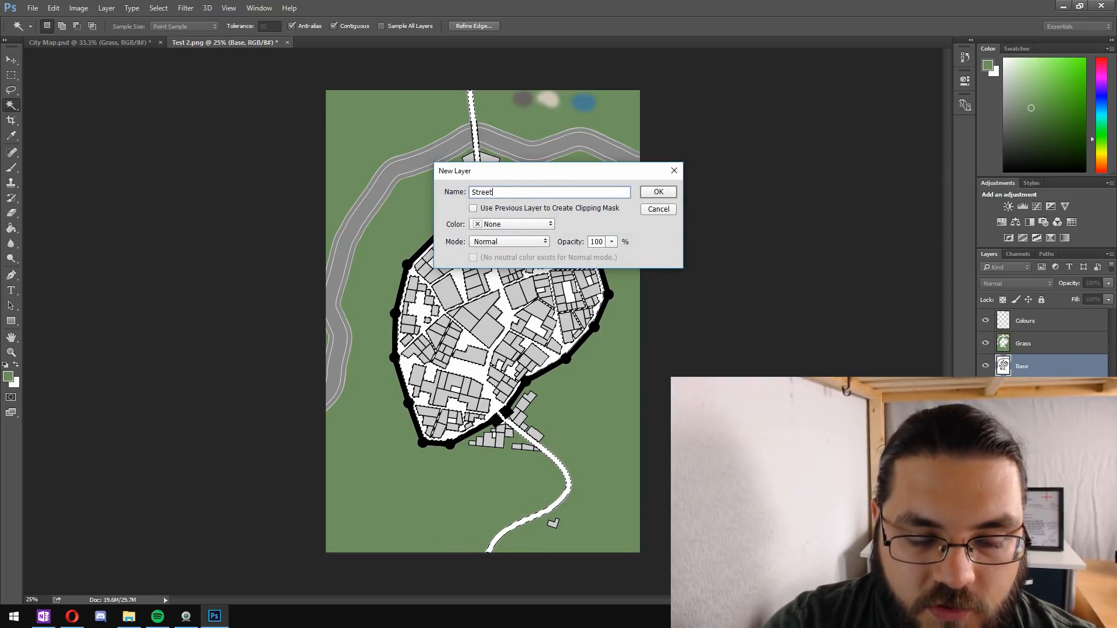
{"action": "key", "text": "Return"}
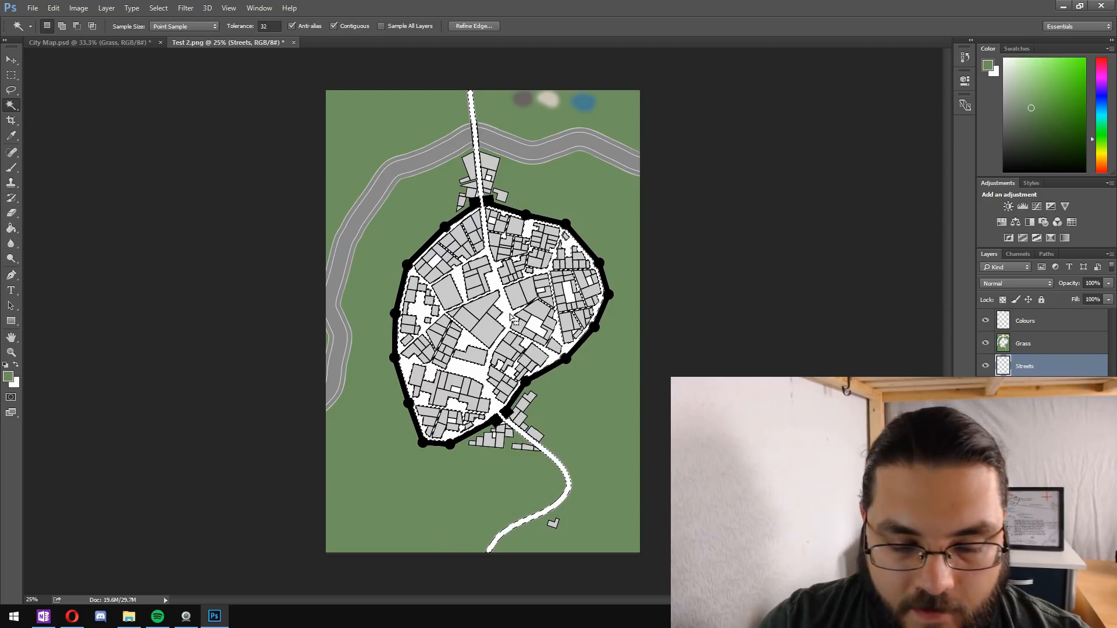
Step: Sample the dark grey swatch and paint the selected streets inside the walls on the Streets layer, switching to a hard round brush
{"action": "key", "text": "i"}
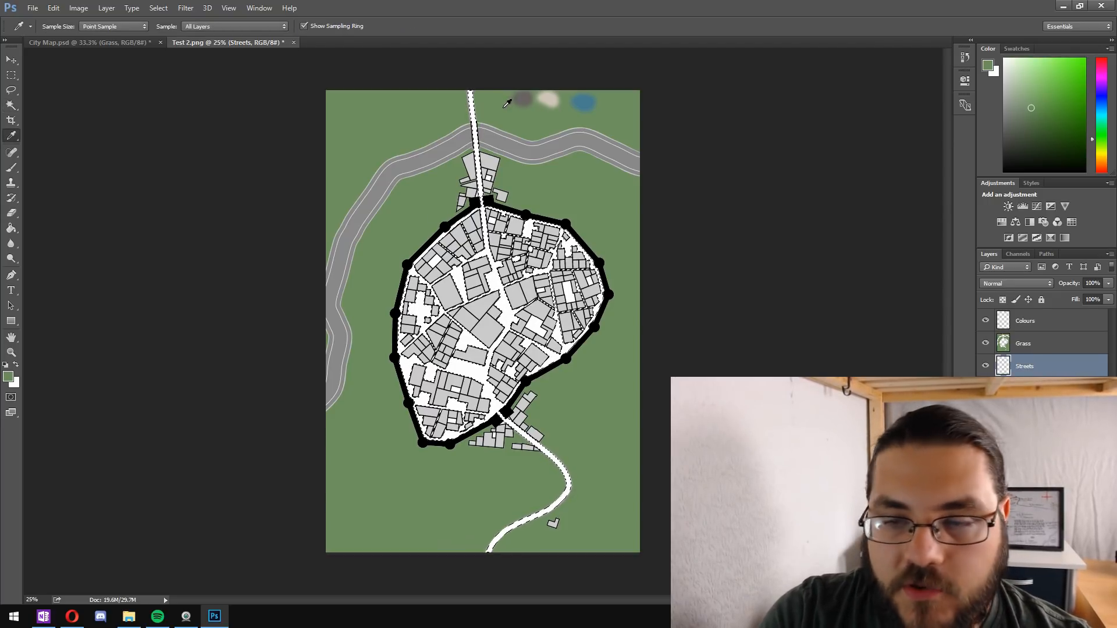
{"action": "left_click", "coordinate": [527, 96]}
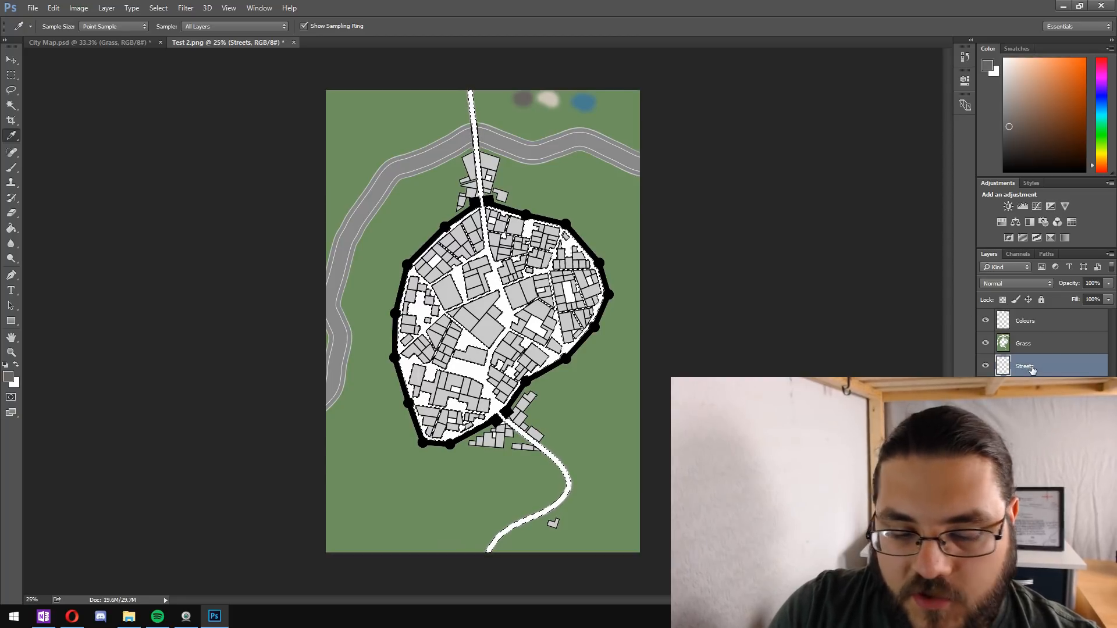
{"action": "key", "text": "b"}
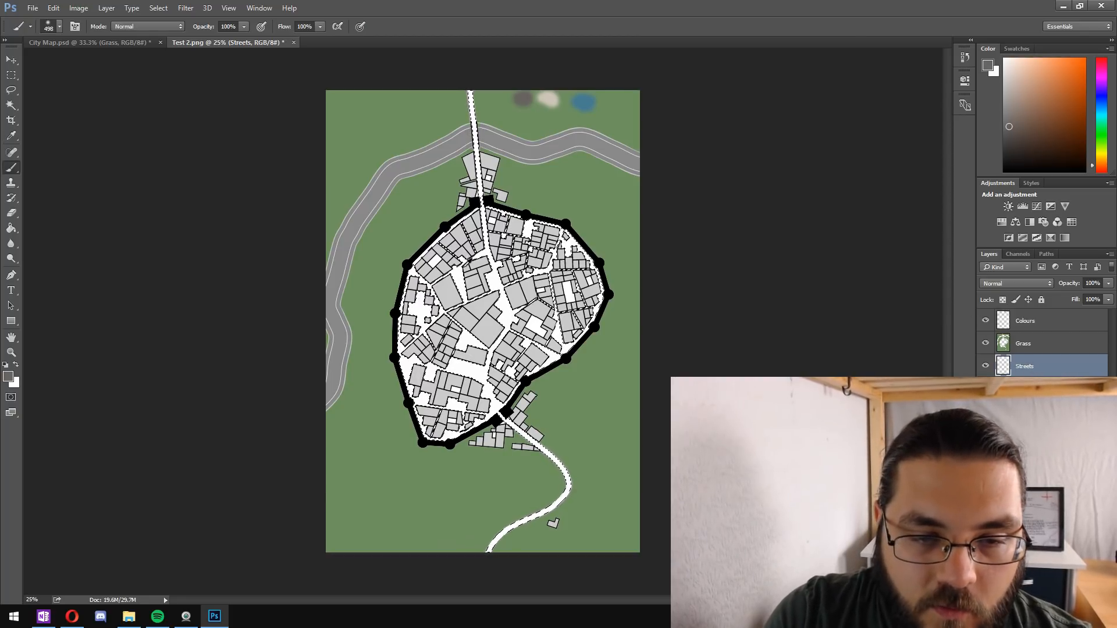
{"action": "left_click", "coordinate": [486, 282]}
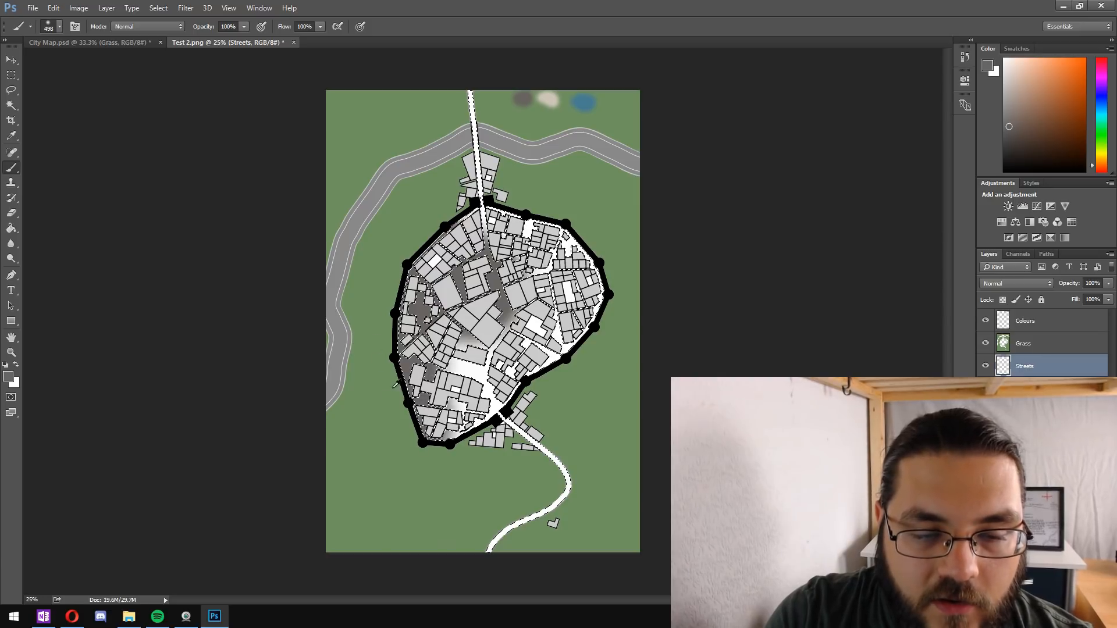
{"action": "mouse_move", "coordinate": [508, 263]}
{"action": "left_mouse_down"}
{"action": "mouse_move", "coordinate": [538, 251]}
{"action": "mouse_move", "coordinate": [505, 236]}
{"action": "mouse_move", "coordinate": [544, 221]}
{"action": "left_mouse_up"}
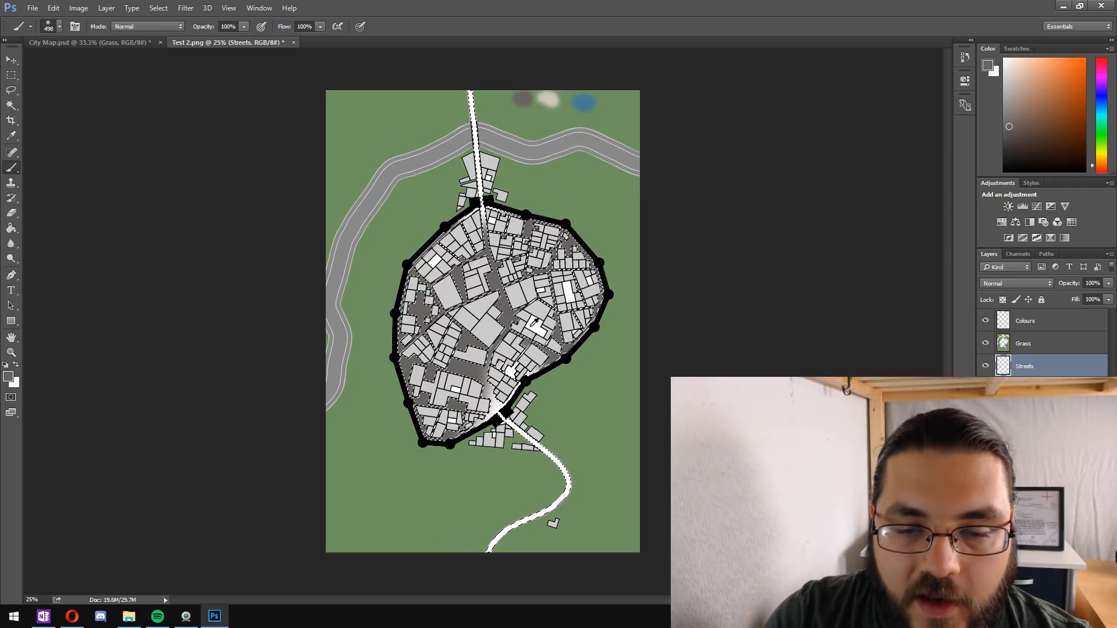
{"action": "left_click_drag", "start_coordinate": [496, 296], "coordinate": [466, 337]}
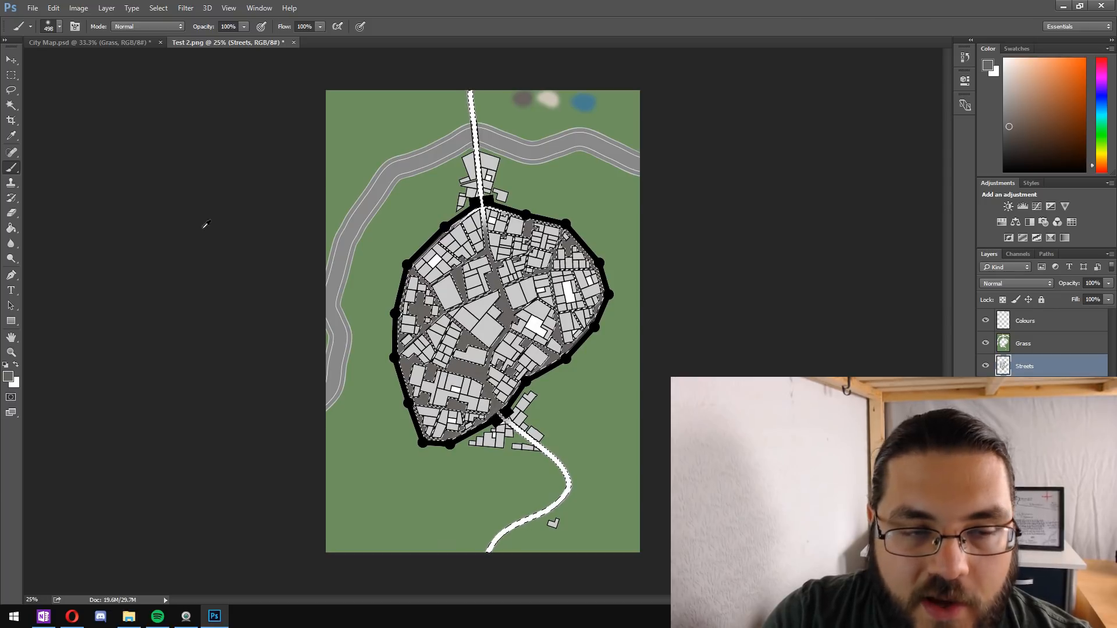
{"action": "left_click", "coordinate": [56, 29]}
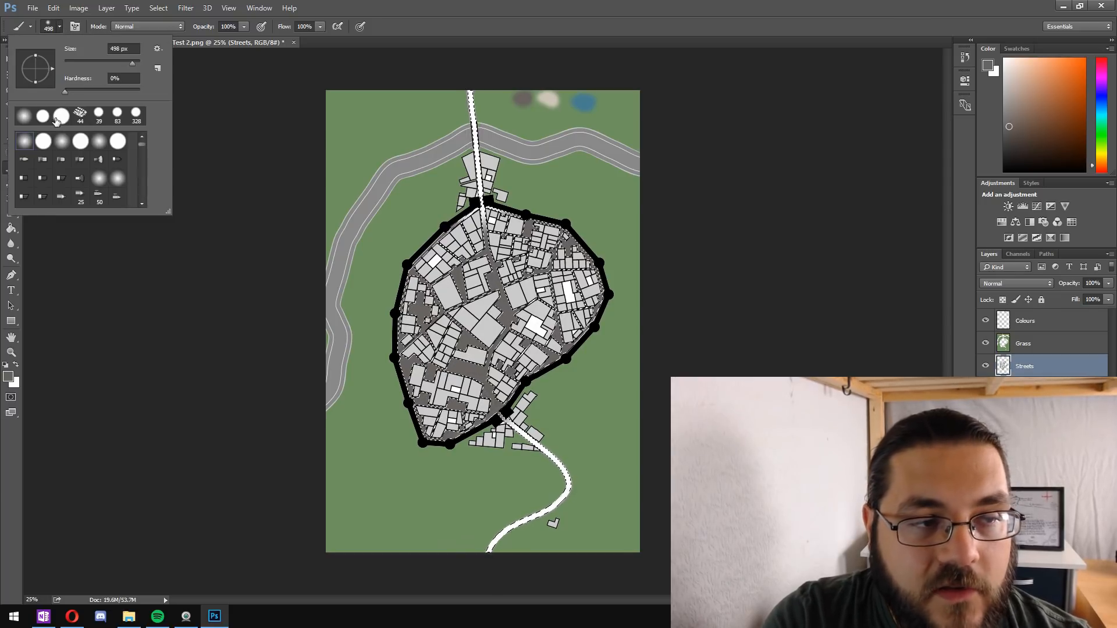
{"action": "left_click", "coordinate": [432, 277]}
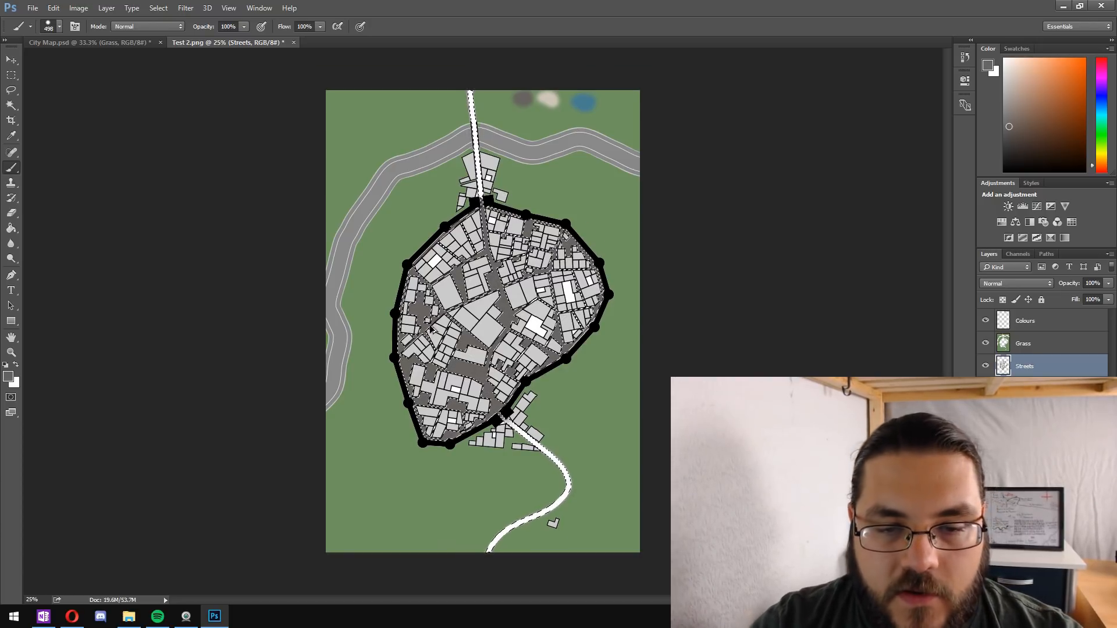
Step: Deselect the painted streets
{"action": "scroll", "coordinate": [500, 350], "scroll_direction": "up", "scroll_amount": 3}
{"action": "scroll", "coordinate": [586, 368], "scroll_direction": "up", "scroll_amount": 4}
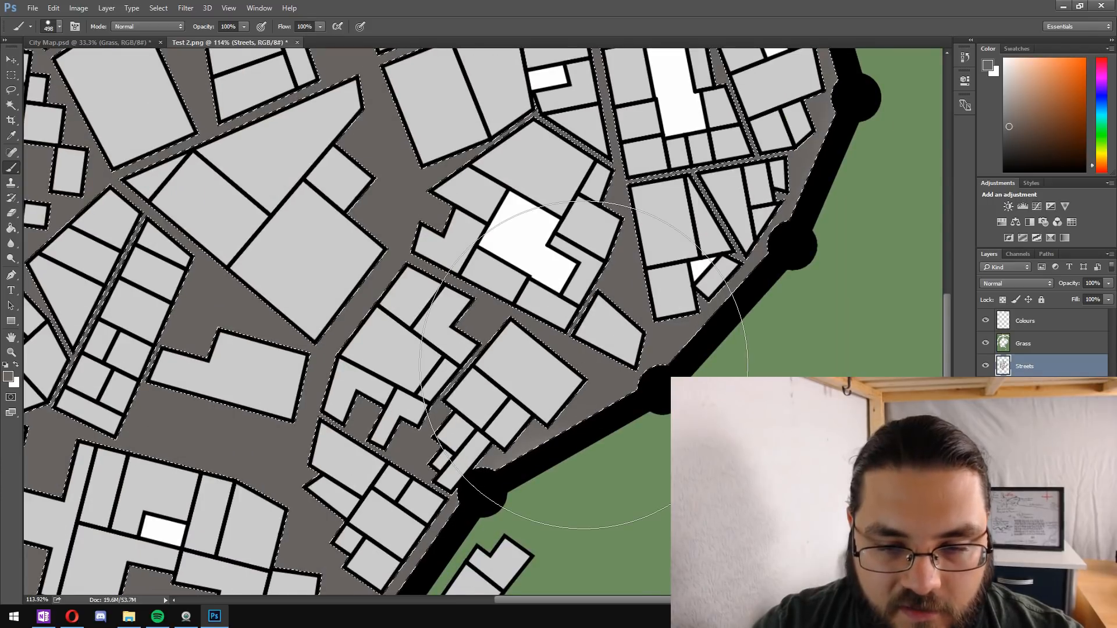
{"action": "key", "text": "w"}
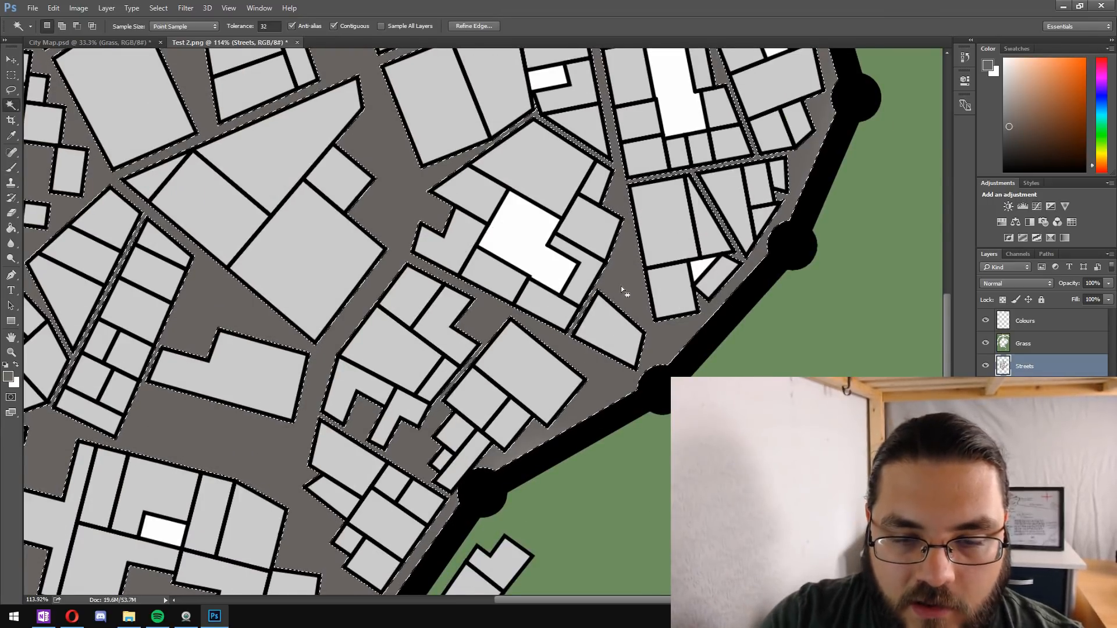
{"action": "key", "text": "ctrl+d"}
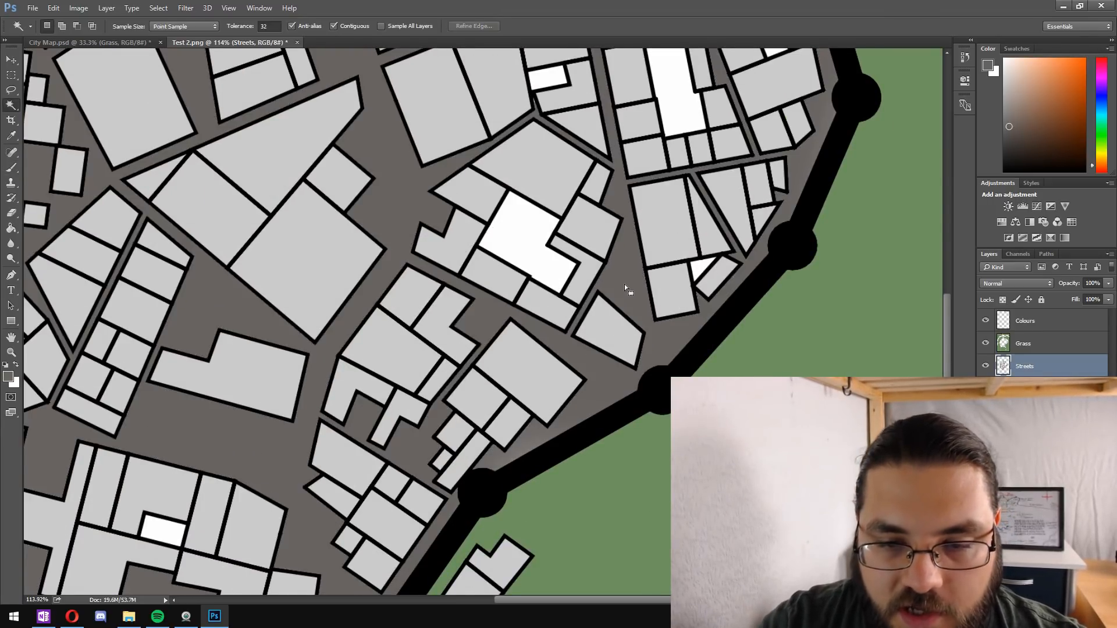
{"action": "scroll", "coordinate": [624, 286], "scroll_direction": "down", "scroll_amount": 3}
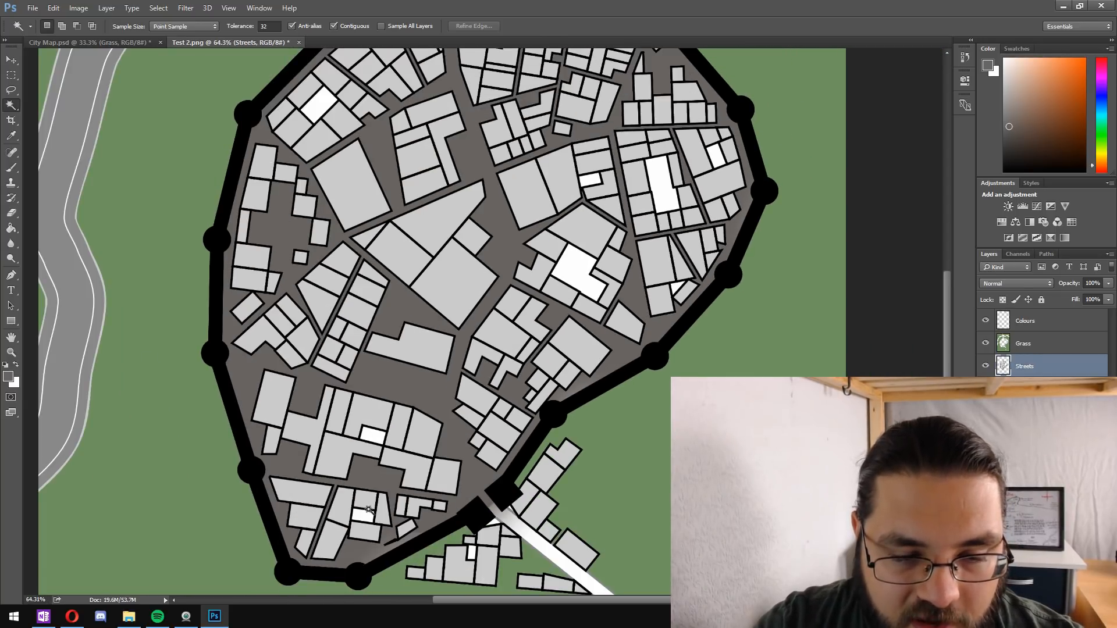
{"action": "scroll", "coordinate": [691, 245], "scroll_direction": "up", "scroll_amount": 1}
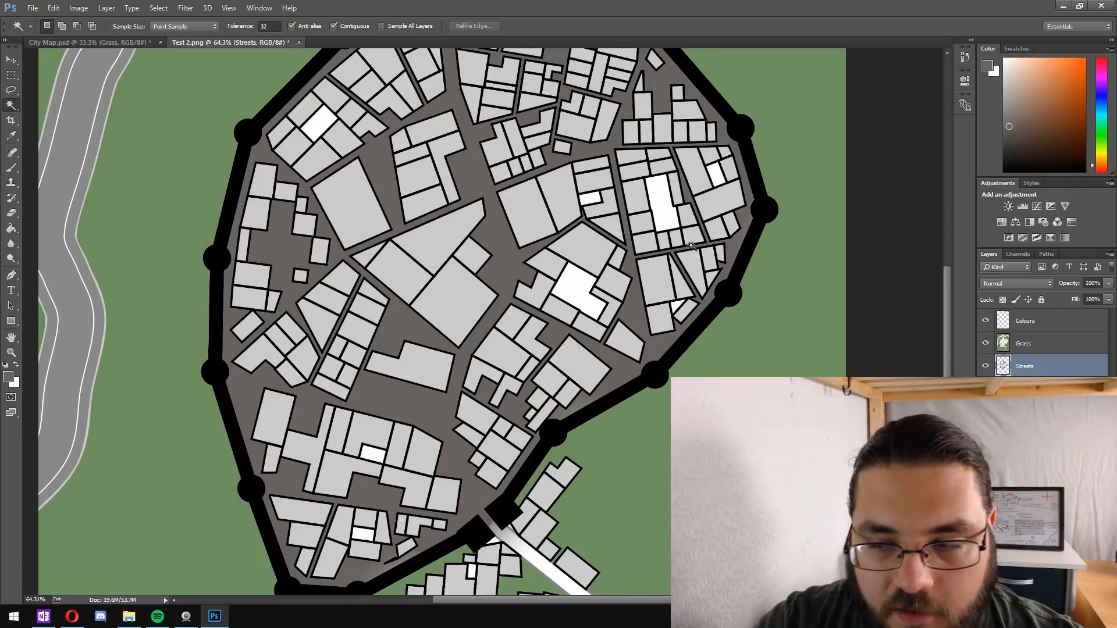
Step: Select the white courtyards enclosed by buildings inside the walls on the Base layer with the Magic Wand
{"action": "left_click", "coordinate": [1026, 388]}
{"action": "scroll", "coordinate": [424, 169], "scroll_direction": "up", "scroll_amount": 8}
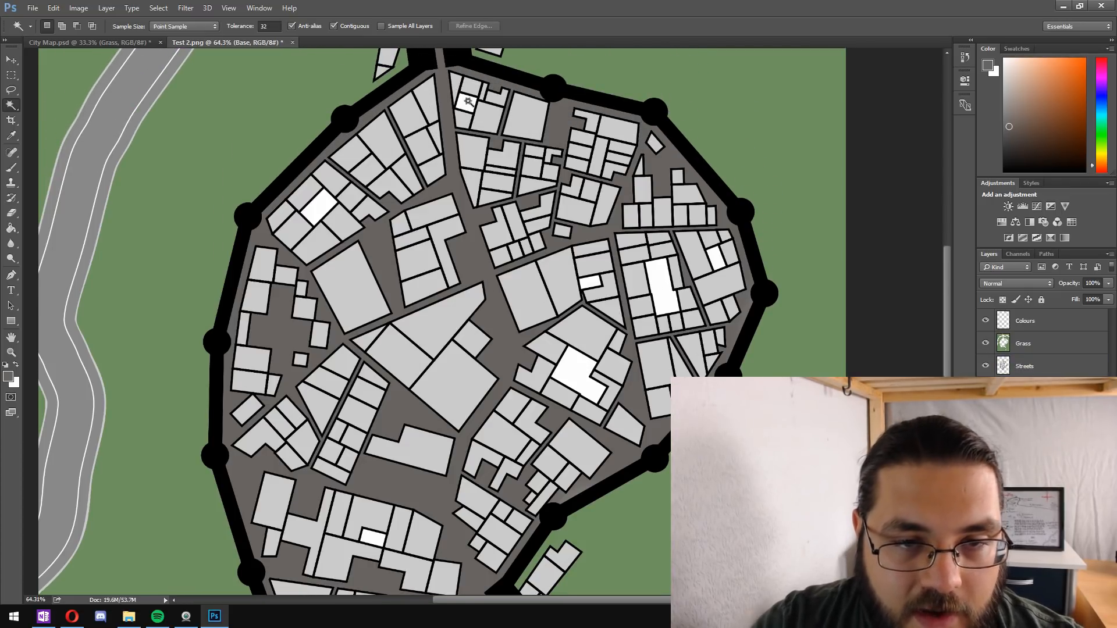
{"action": "left_click", "coordinate": [468, 101]}
{"action": "left_click", "coordinate": [330, 207], "text": "shift"}
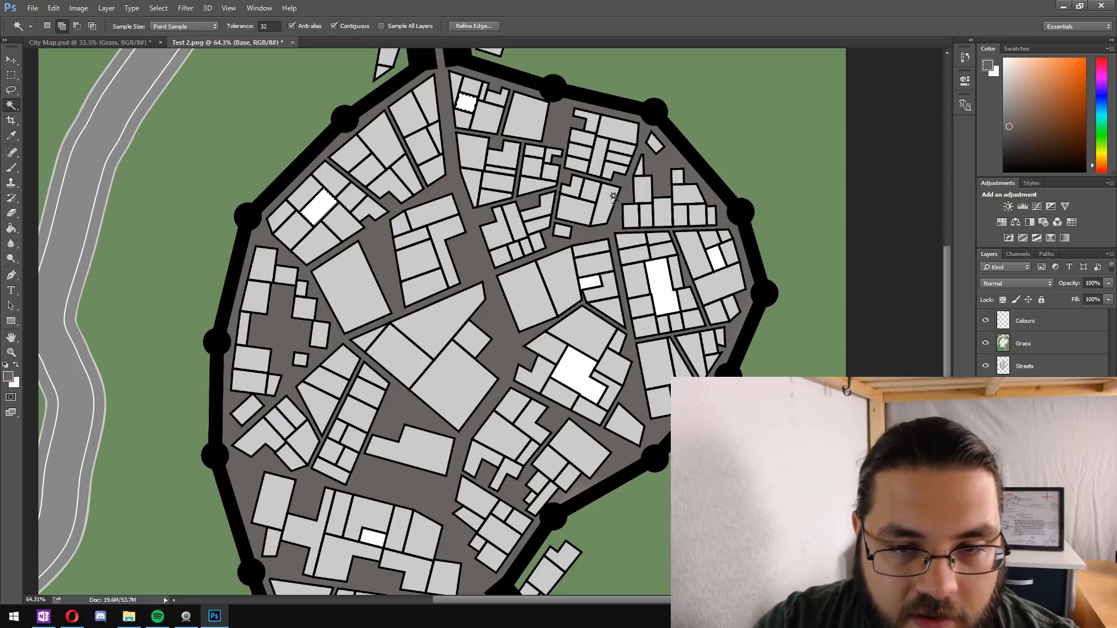
{"action": "left_click", "coordinate": [660, 285], "text": "shift"}
{"action": "left_click", "coordinate": [589, 282], "text": "shift"}
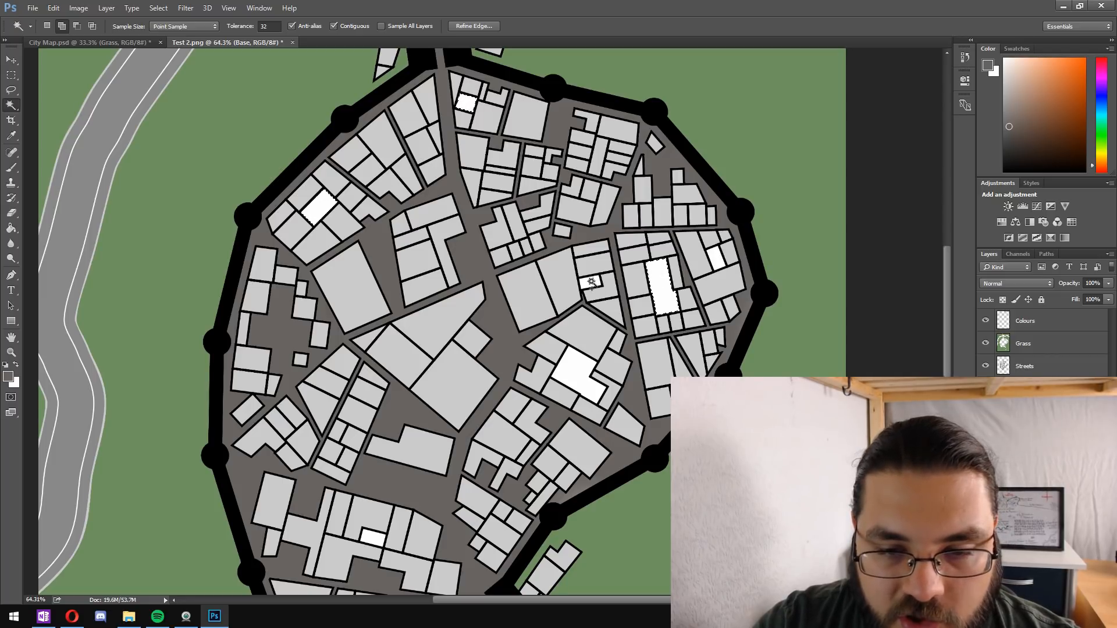
{"action": "left_click", "coordinate": [590, 346], "text": "shift"}
{"action": "scroll", "coordinate": [590, 346], "scroll_direction": "down", "scroll_amount": 3}
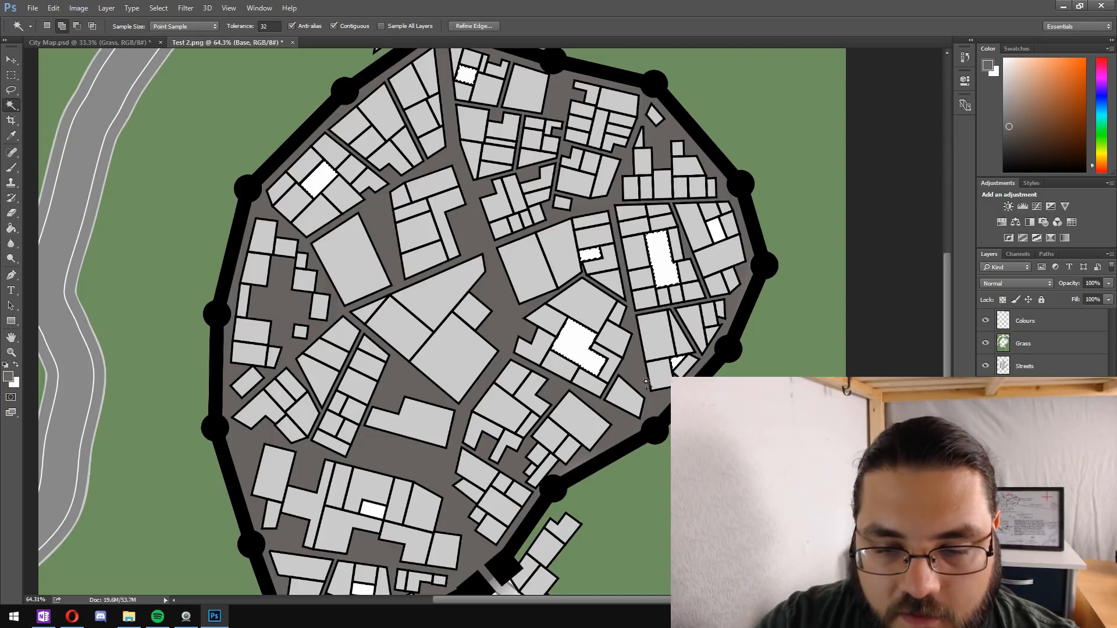
{"action": "scroll", "coordinate": [524, 407], "scroll_direction": "down", "scroll_amount": 4}
{"action": "left_click", "coordinate": [379, 453], "text": "shift"}
{"action": "left_click", "coordinate": [366, 535], "text": "shift"}
Step: Paint the selected courtyards dark grey on the Streets layer with the 498 px brush
{"action": "left_click", "coordinate": [1024, 366]}
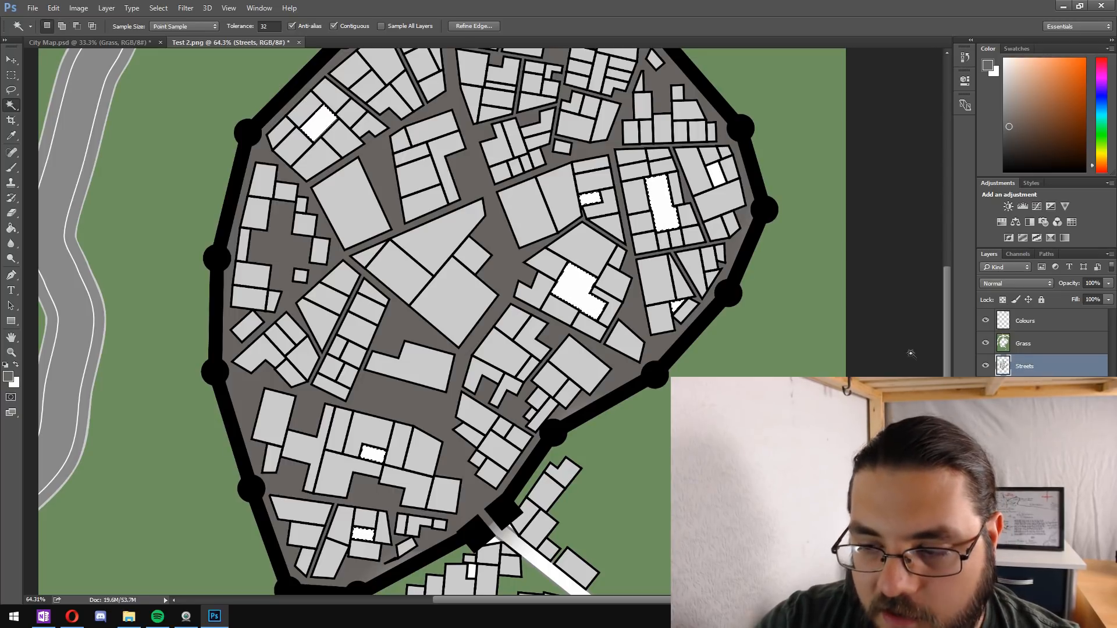
{"action": "key", "text": "b"}
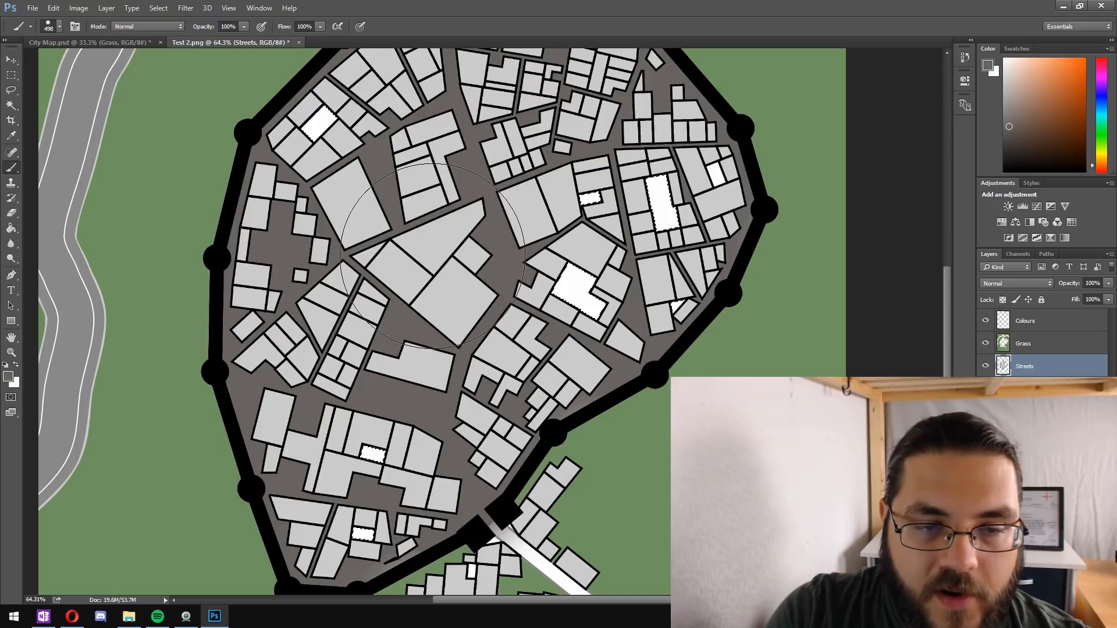
{"action": "left_click", "coordinate": [365, 514]}
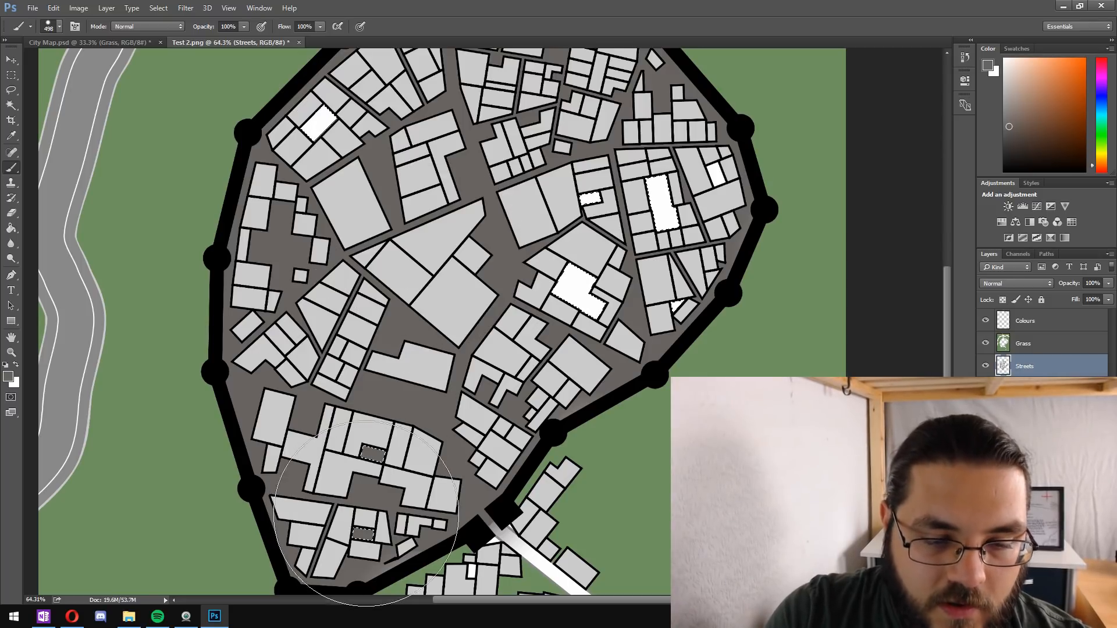
{"action": "left_click_drag", "start_coordinate": [548, 297], "coordinate": [610, 250]}
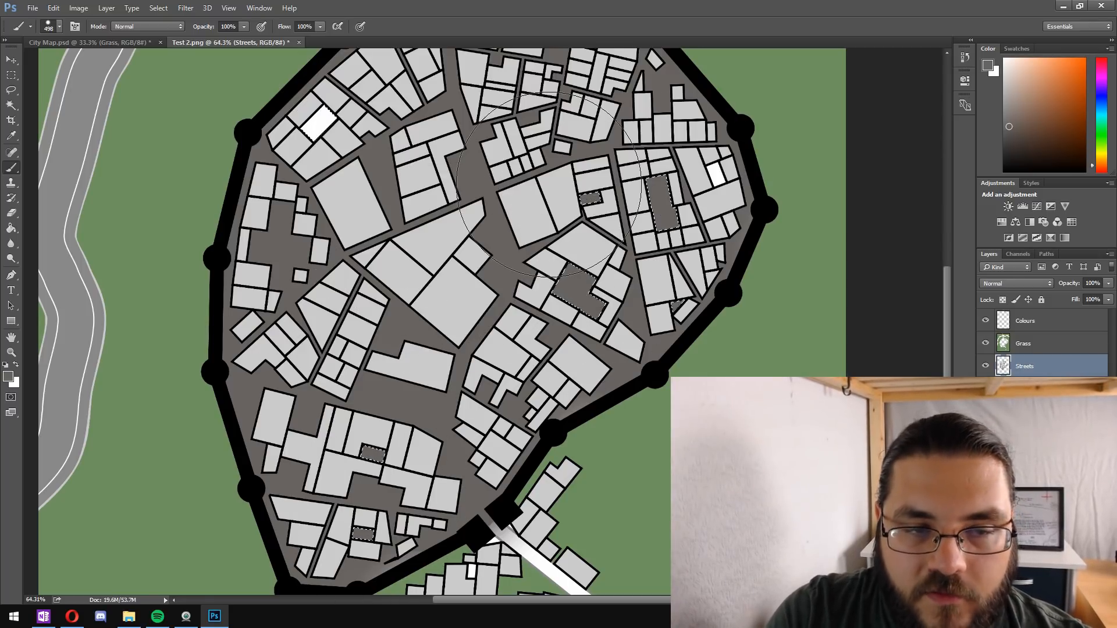
{"action": "scroll", "coordinate": [549, 185], "scroll_direction": "up", "scroll_amount": 3}
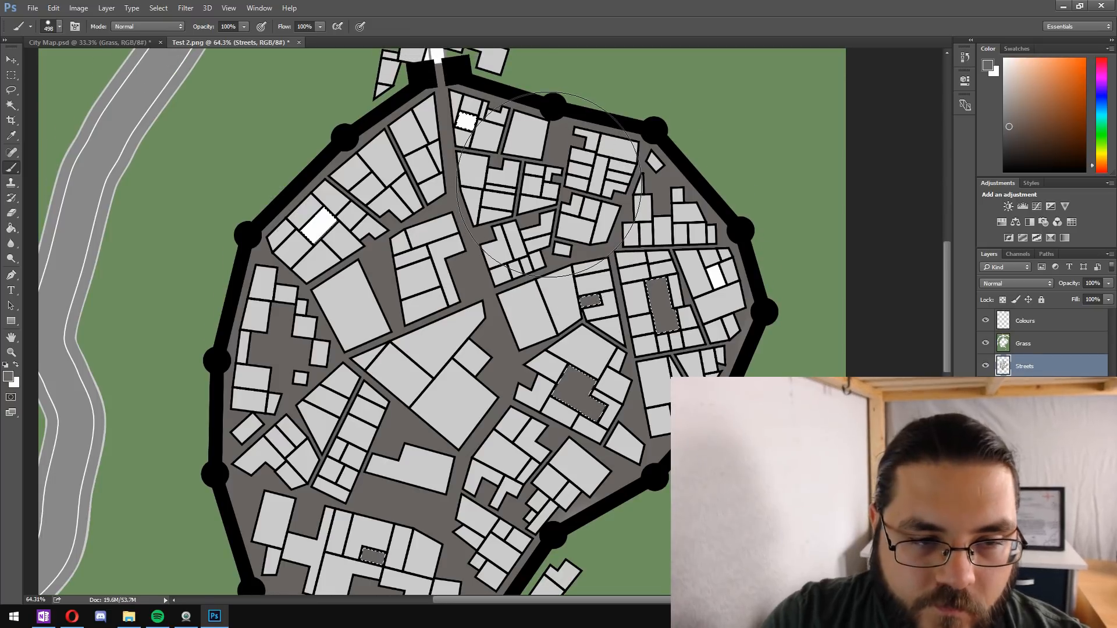
{"action": "left_click_drag", "start_coordinate": [379, 211], "coordinate": [416, 171]}
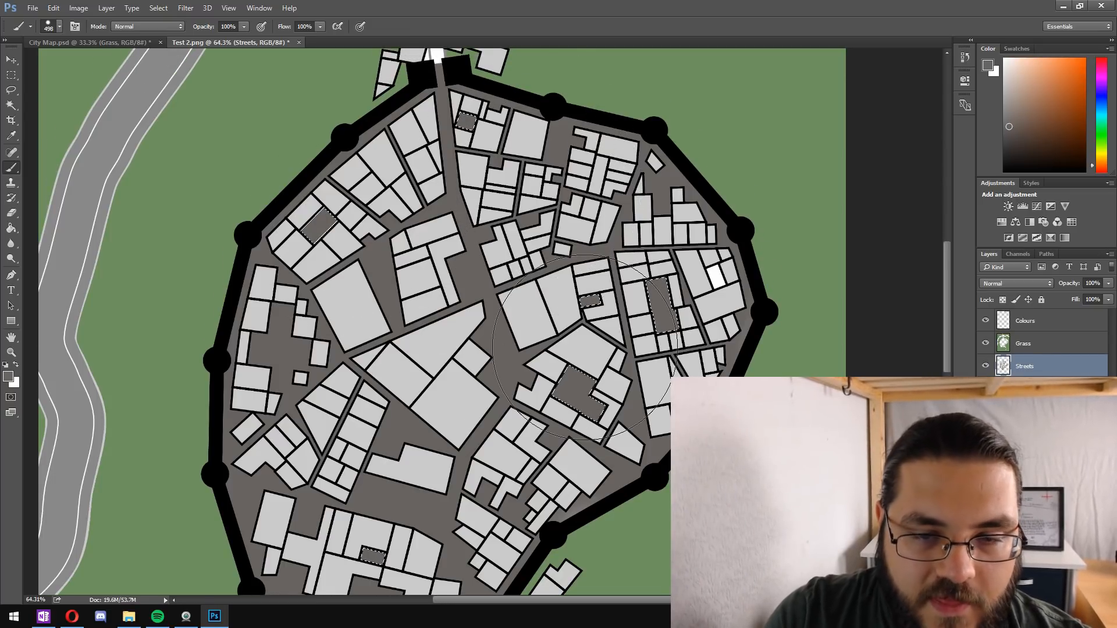
Step: Hide the Grass, Streets and Colours layers to view the uncoloured base map, and show all three again
{"action": "scroll", "coordinate": [582, 347], "scroll_direction": "down", "scroll_amount": 2}
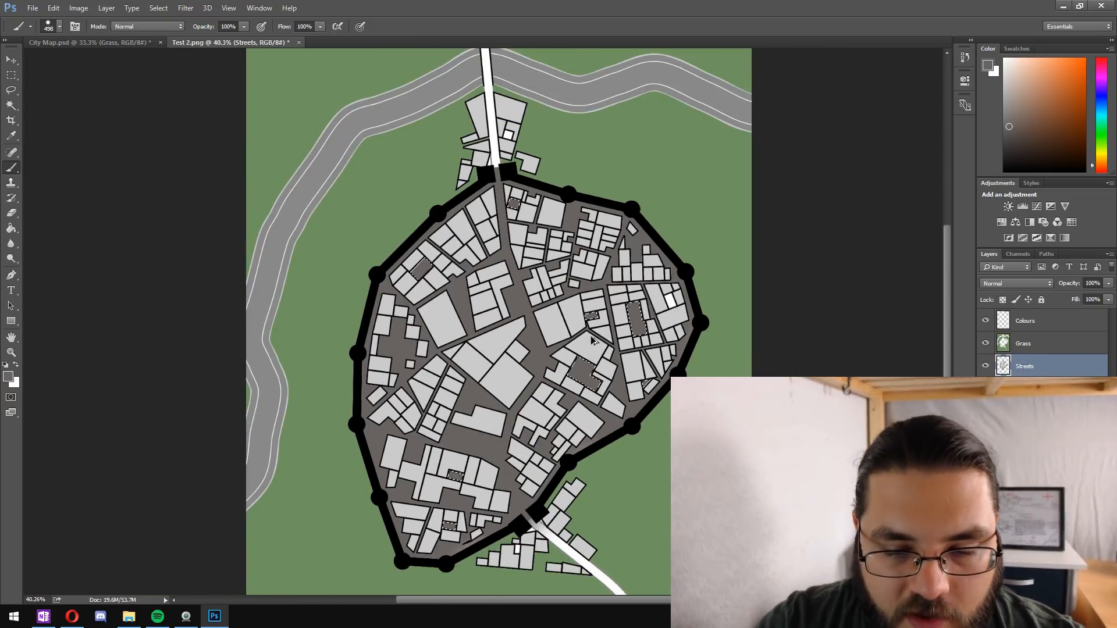
{"action": "scroll", "coordinate": [593, 339], "scroll_direction": "down", "scroll_amount": 2}
{"action": "scroll", "coordinate": [592, 339], "scroll_direction": "down", "scroll_amount": 1}
{"action": "scroll", "coordinate": [592, 339], "scroll_direction": "up", "scroll_amount": 1}
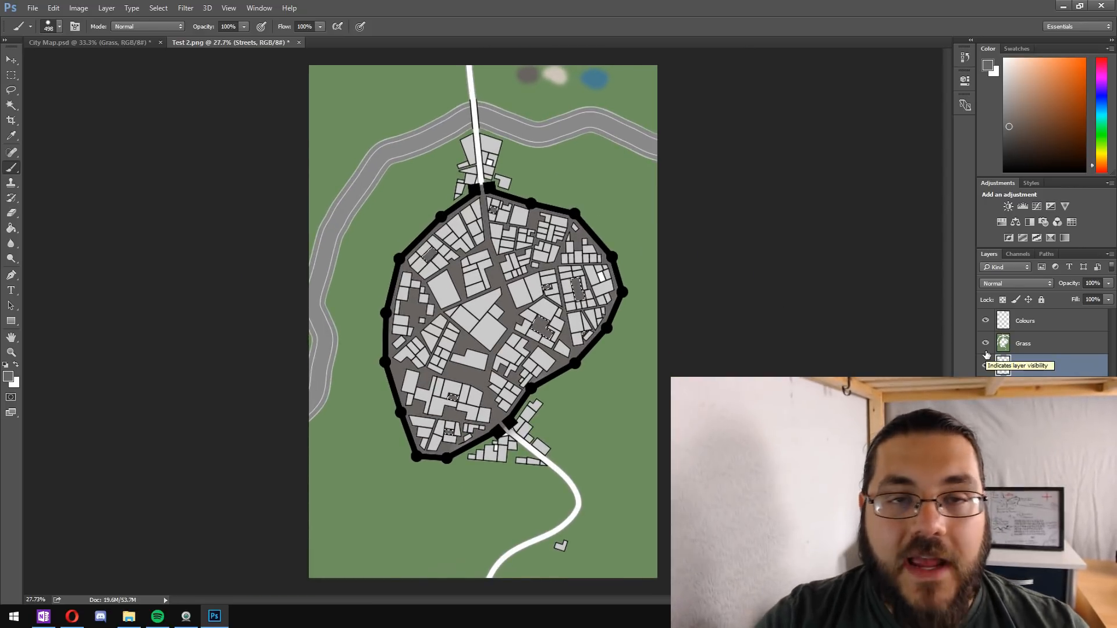
{"action": "left_click", "coordinate": [984, 343]}
{"action": "left_click", "coordinate": [985, 366]}
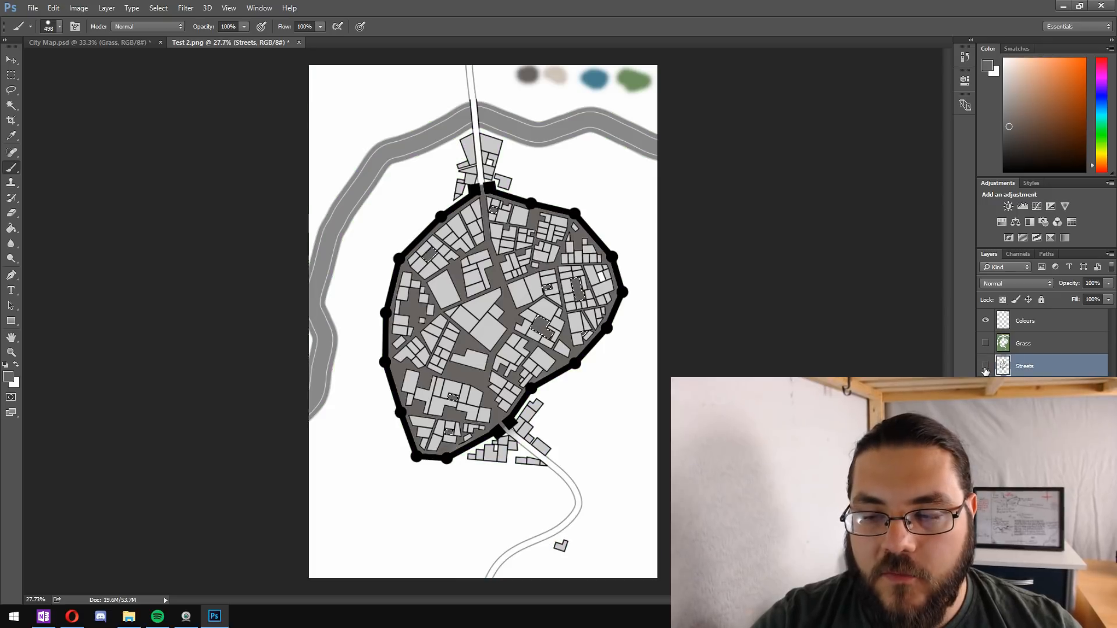
{"action": "left_click", "coordinate": [985, 324]}
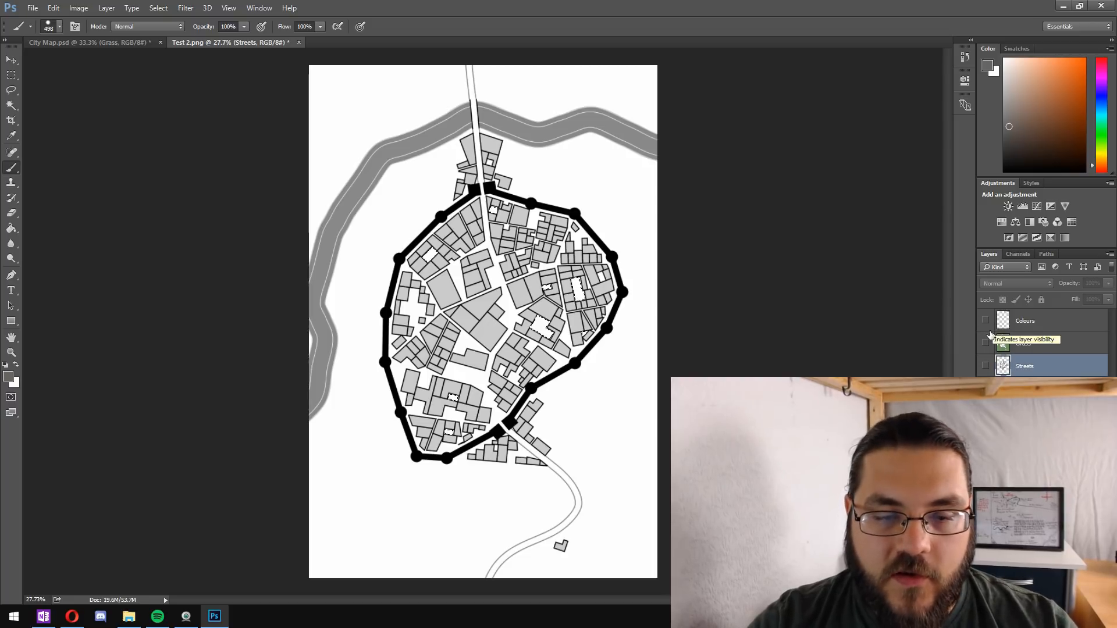
{"action": "left_click", "coordinate": [985, 343]}
{"action": "left_click", "coordinate": [985, 366]}
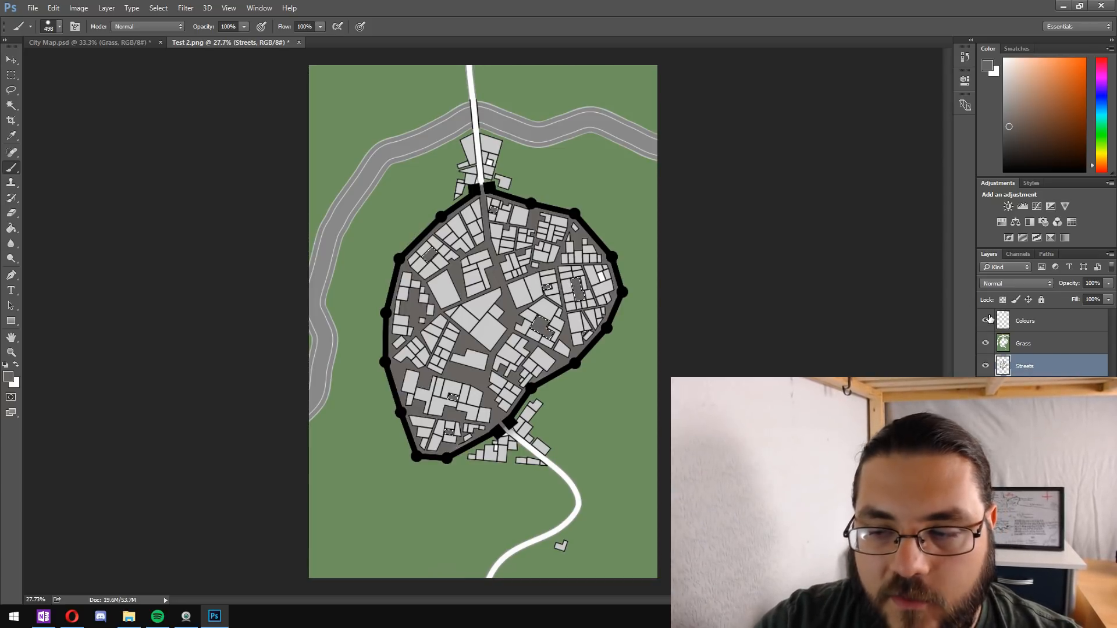
{"action": "left_click", "coordinate": [988, 320]}
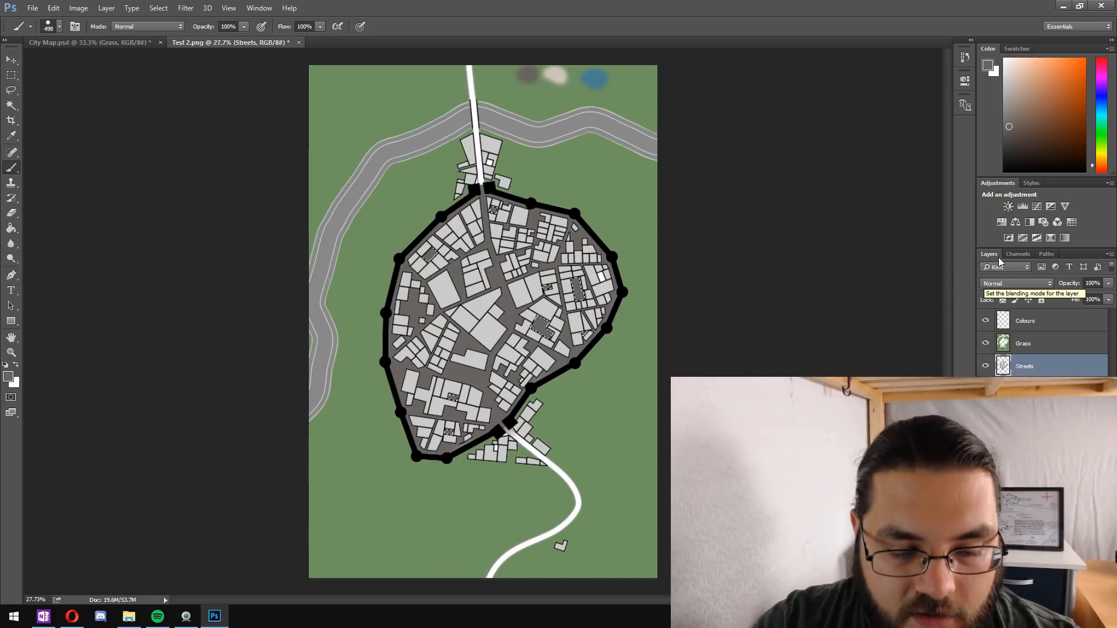
Step: Select the grey river and its banks on both sides of the bridge on the Base layer with the Magic Wand
{"action": "left_click", "coordinate": [1026, 389]}
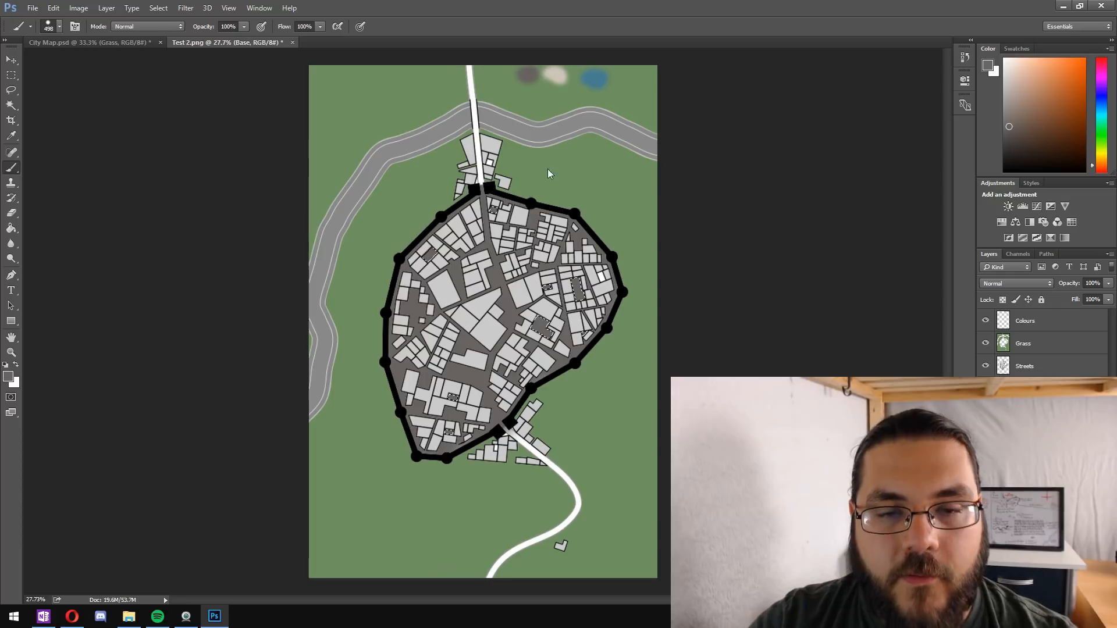
{"action": "key", "text": "w"}
{"action": "left_click", "coordinate": [551, 133]}
{"action": "scroll", "coordinate": [583, 95], "scroll_direction": "up", "scroll_amount": 5}
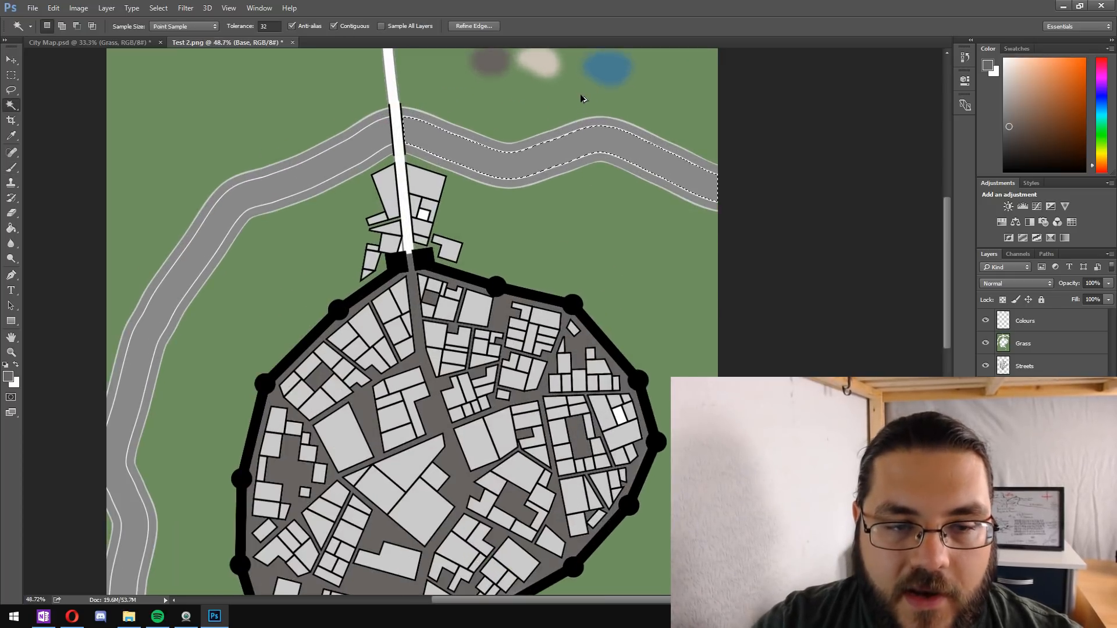
{"action": "left_click", "coordinate": [367, 129], "text": "shift"}
{"action": "left_click", "coordinate": [369, 192], "text": "shift"}
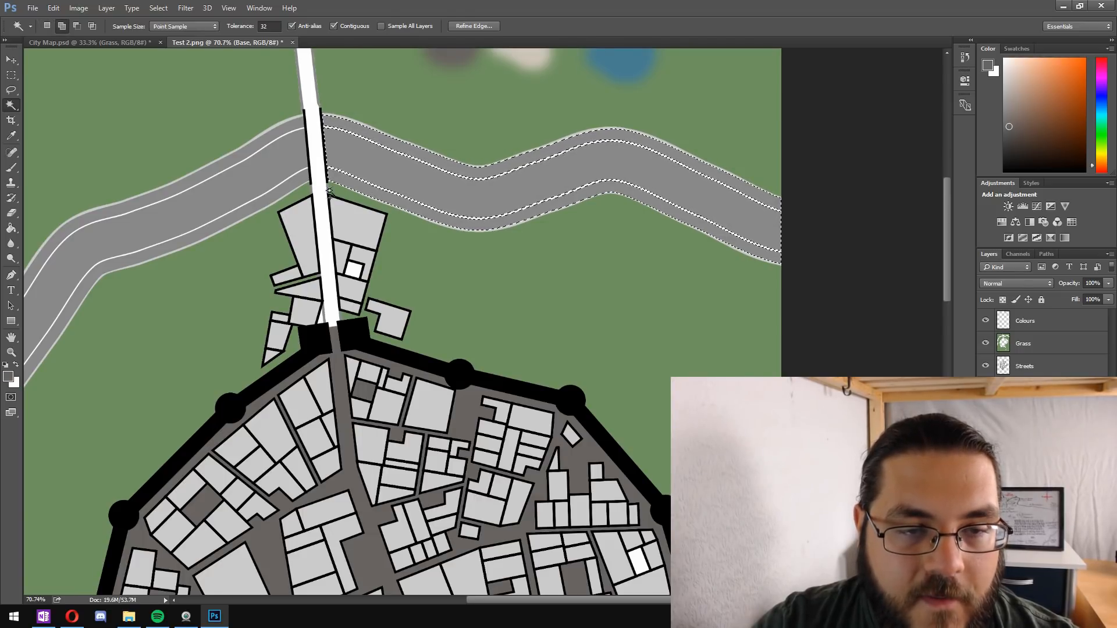
{"action": "left_click", "coordinate": [287, 187], "text": "shift"}
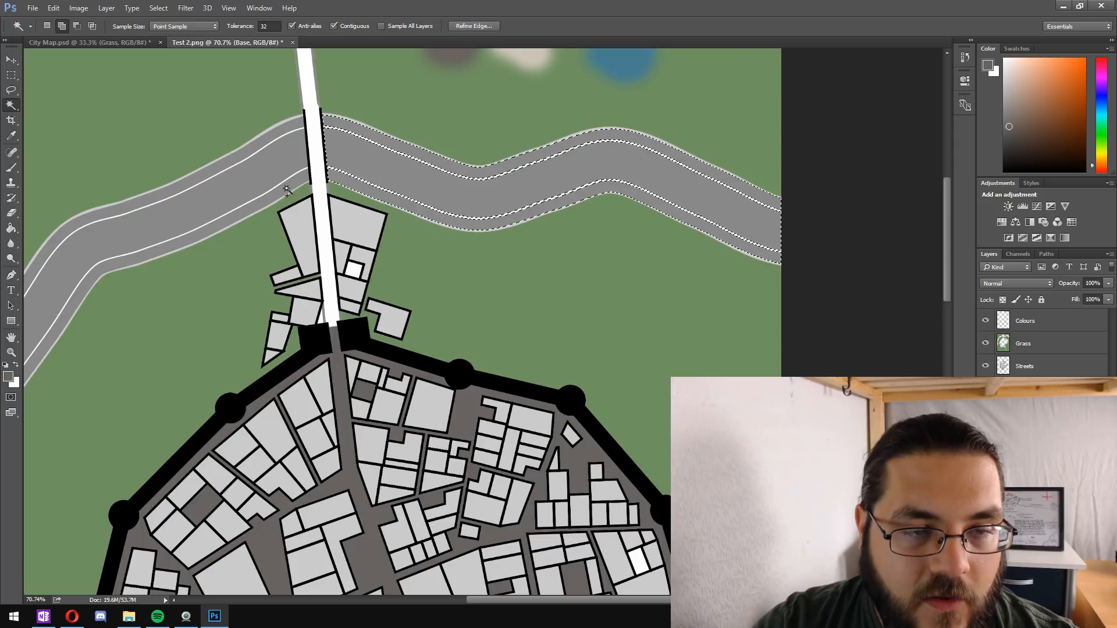
{"action": "left_click", "coordinate": [274, 167], "text": "shift"}
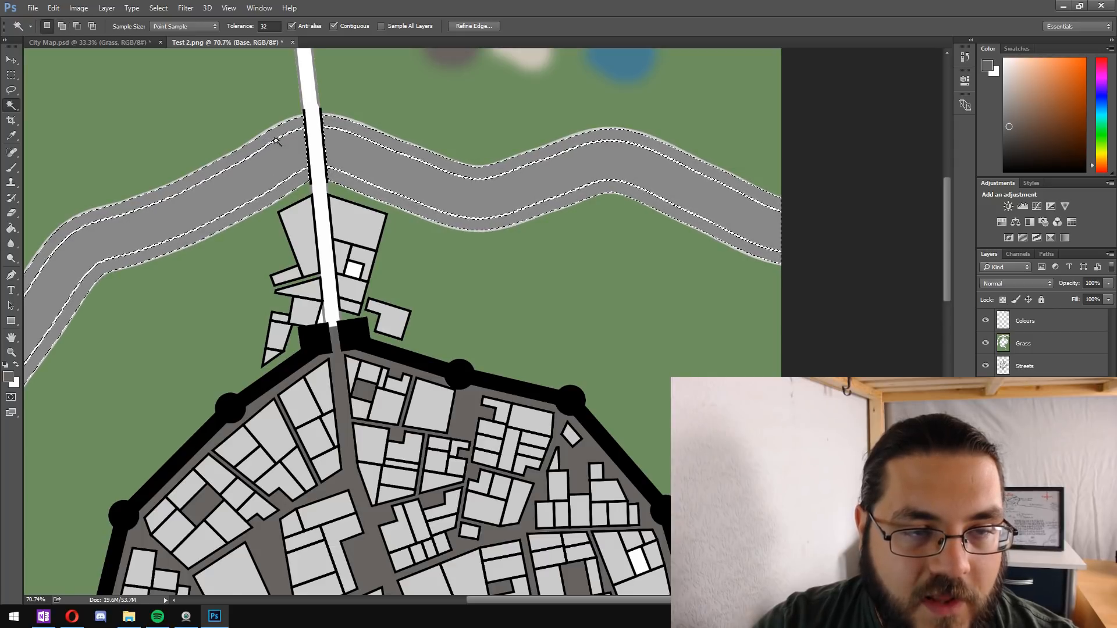
{"action": "scroll", "coordinate": [266, 148], "scroll_direction": "down", "scroll_amount": 3}
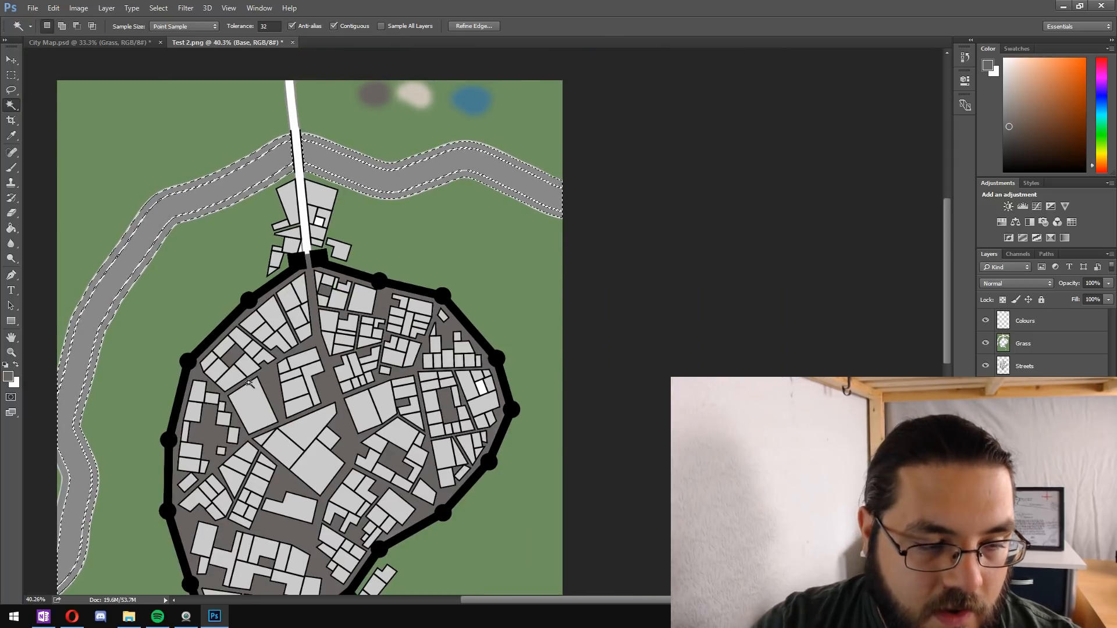
Step: Create a new layer named Water above the Base layer
{"action": "key", "text": "ctrl+shift+n"}
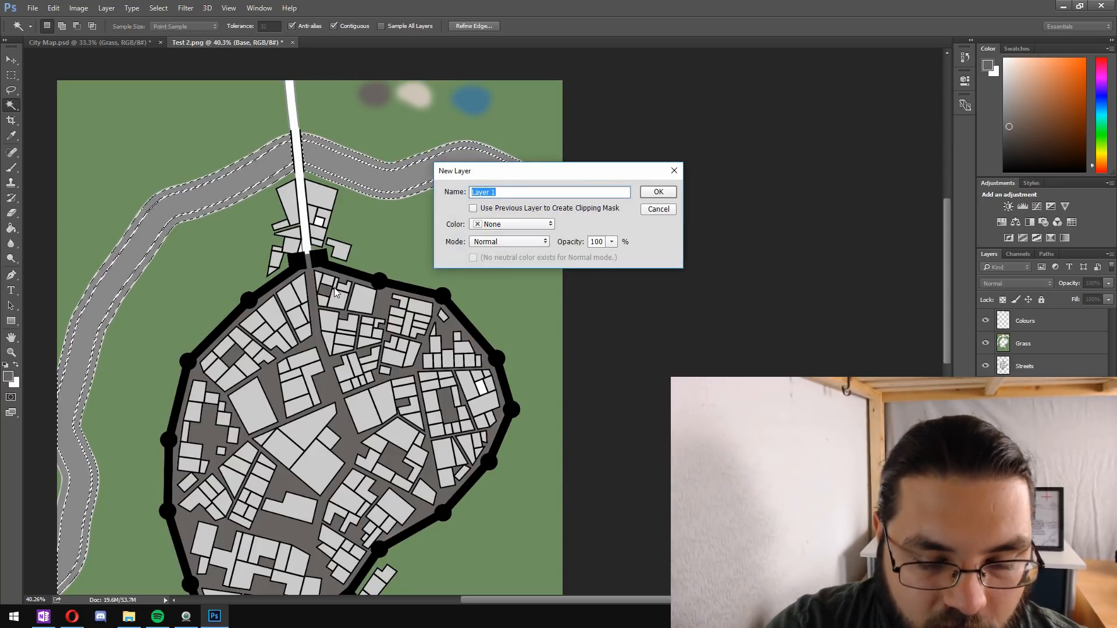
{"action": "type", "text": "Water"}
{"action": "key", "text": "Return"}
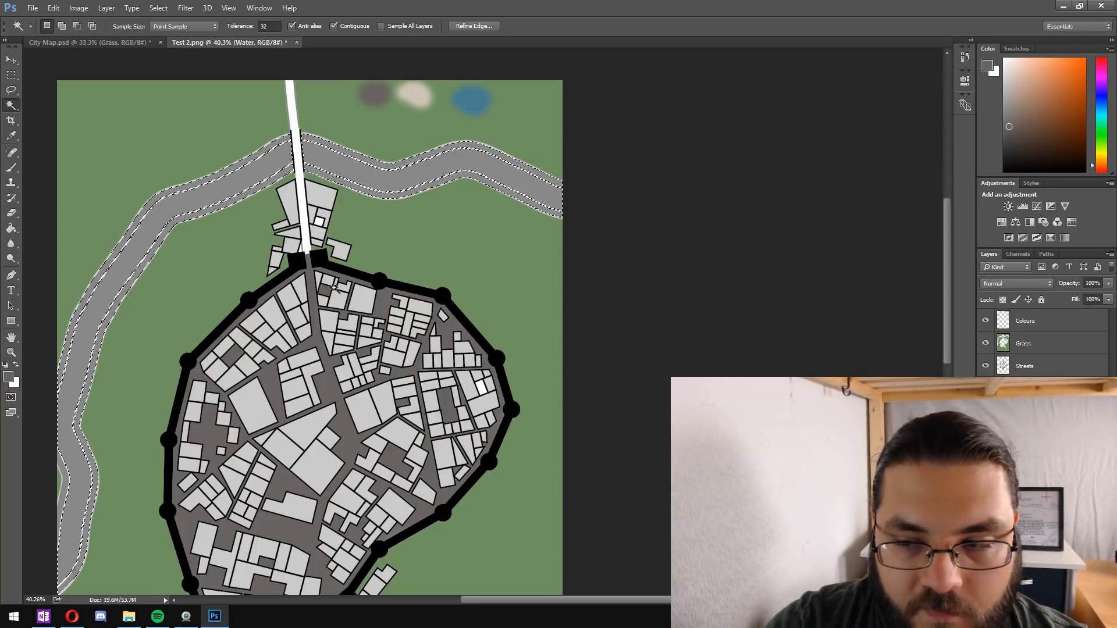
Step: Sample the blue swatch and paint the selected river with it on the Water layer
{"action": "key", "text": "i"}
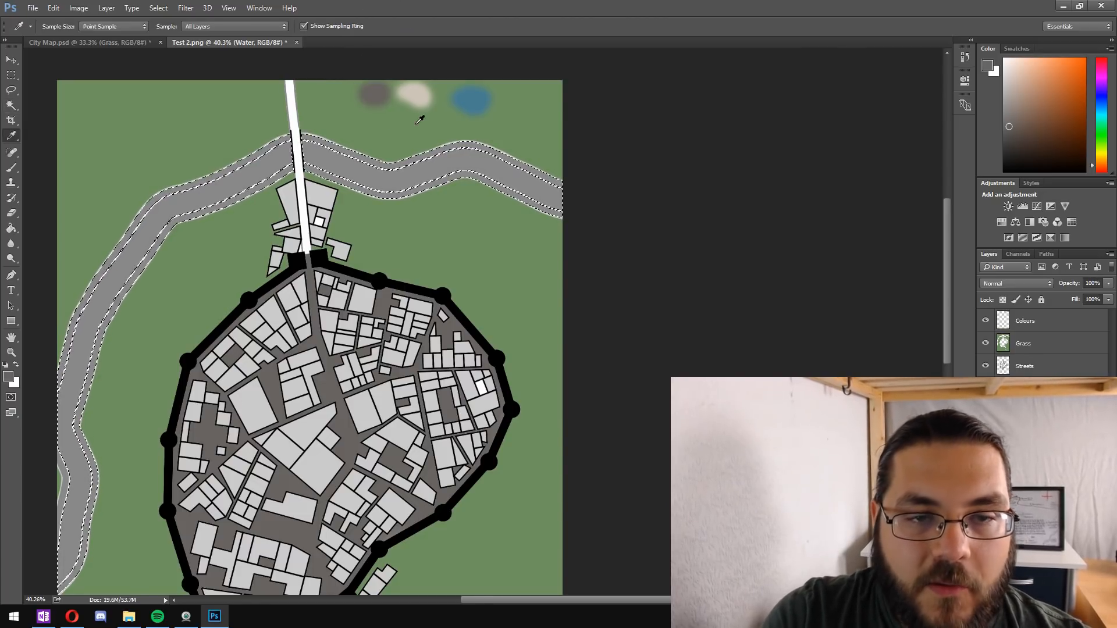
{"action": "left_click", "coordinate": [481, 106]}
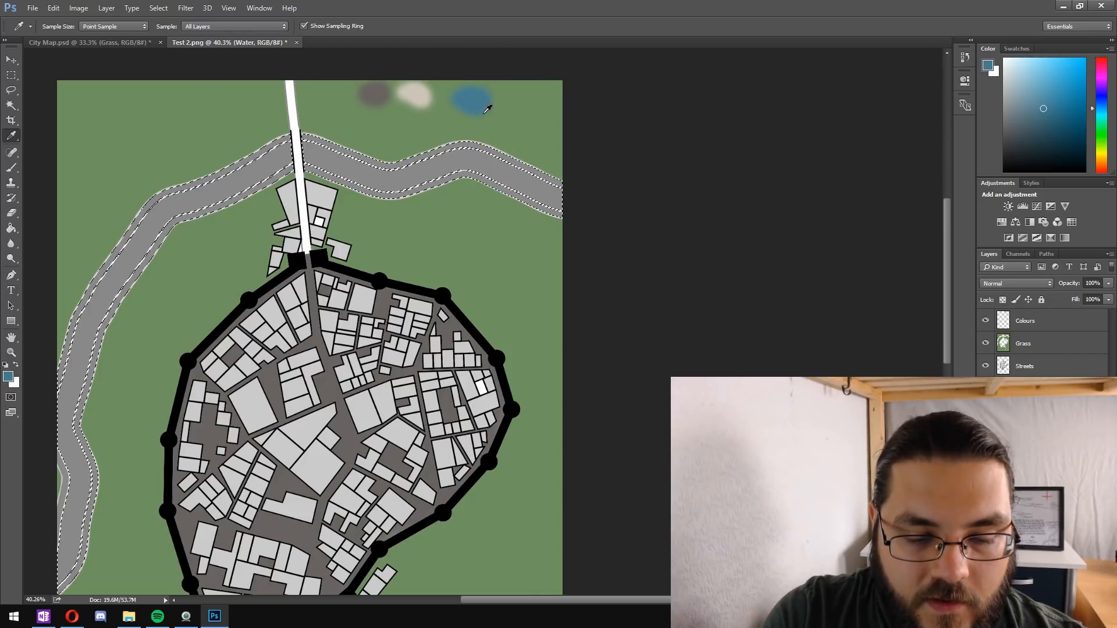
{"action": "key", "text": "b"}
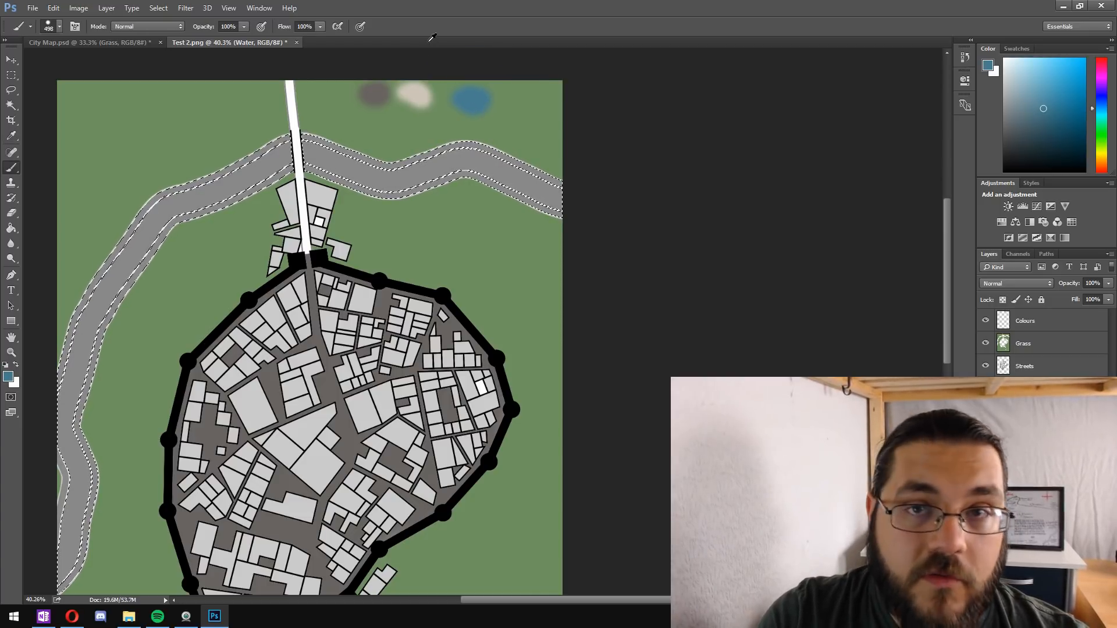
{"action": "mouse_move", "coordinate": [495, 149]}
{"action": "left_mouse_down"}
{"action": "mouse_move", "coordinate": [466, 120]}
{"action": "mouse_move", "coordinate": [304, 129]}
{"action": "mouse_move", "coordinate": [187, 118]}
{"action": "mouse_move", "coordinate": [114, 210]}
{"action": "mouse_move", "coordinate": [85, 384]}
{"action": "mouse_move", "coordinate": [73, 582]}
{"action": "left_mouse_up"}
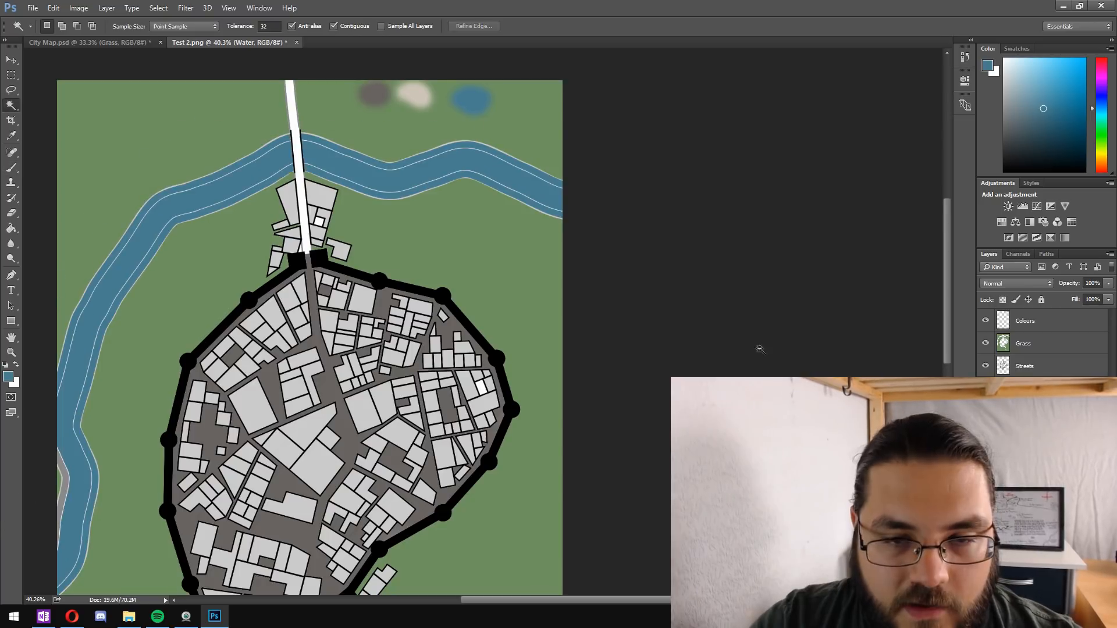
Step: Select the leftover grey bank strip at the map's western edge on the Base layer and paint it blue on the Water layer
{"action": "scroll", "coordinate": [649, 346], "scroll_direction": "down", "scroll_amount": 4}
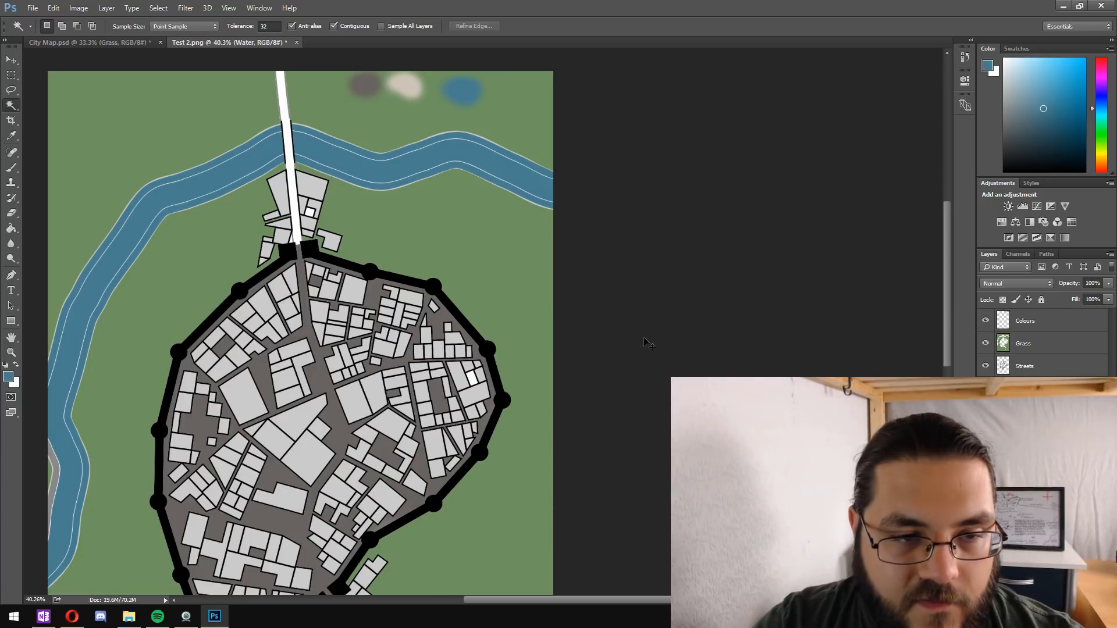
{"action": "scroll", "coordinate": [618, 304], "scroll_direction": "up", "scroll_amount": 1}
{"action": "scroll", "coordinate": [619, 304], "scroll_direction": "up", "scroll_amount": 1}
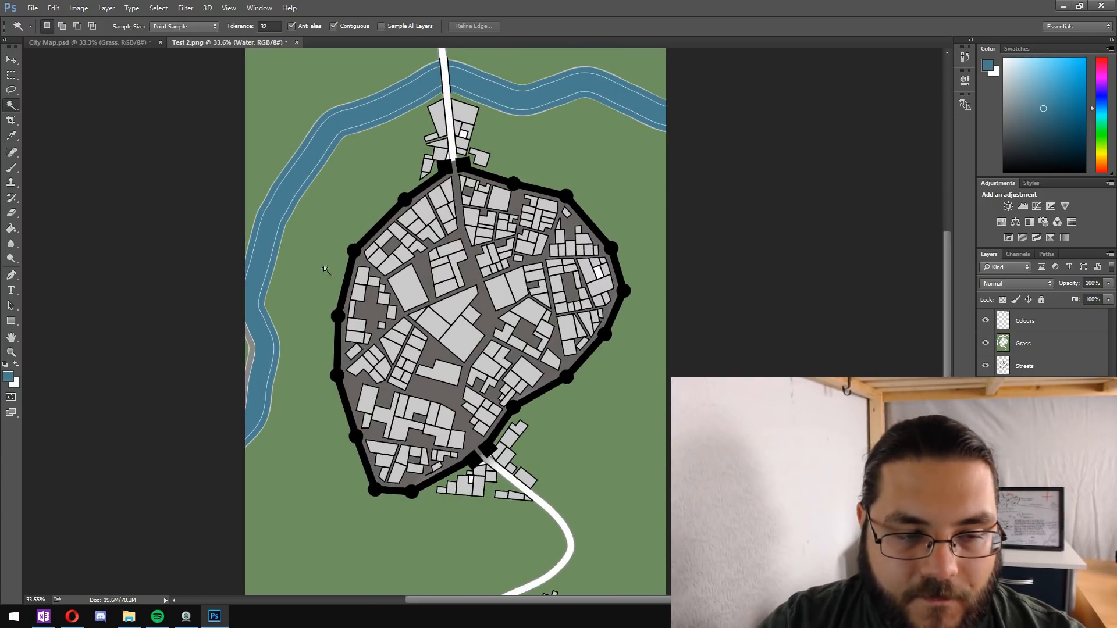
{"action": "left_click", "coordinate": [1025, 412]}
{"action": "left_click", "coordinate": [250, 356]}
{"action": "key", "text": "b"}
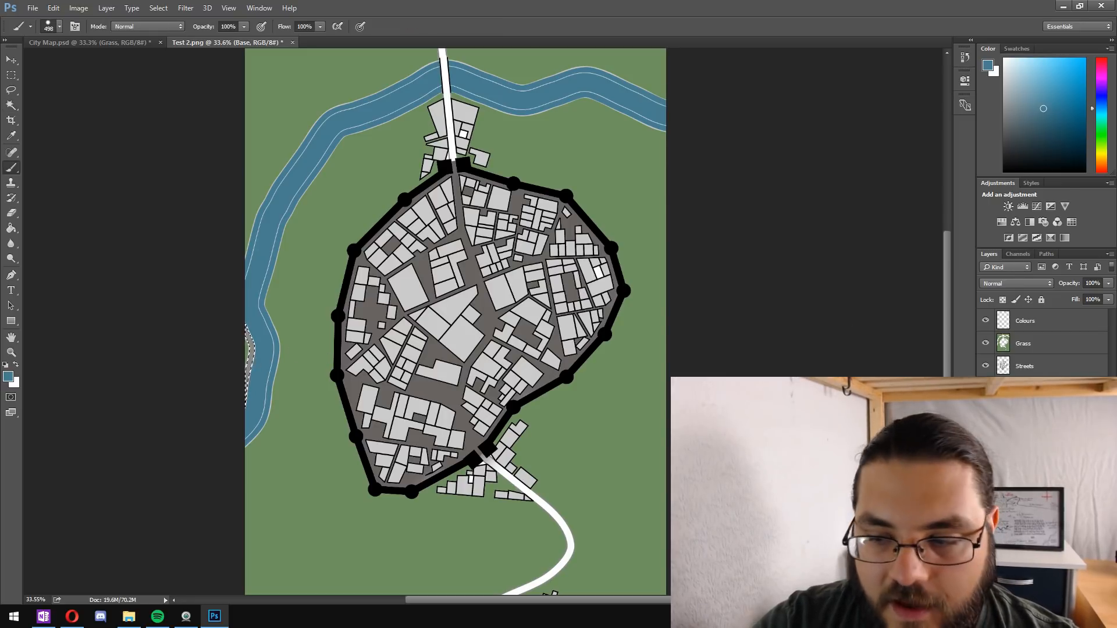
{"action": "left_click", "coordinate": [1025, 389]}
{"action": "left_click_drag", "start_coordinate": [208, 265], "coordinate": [178, 444]}
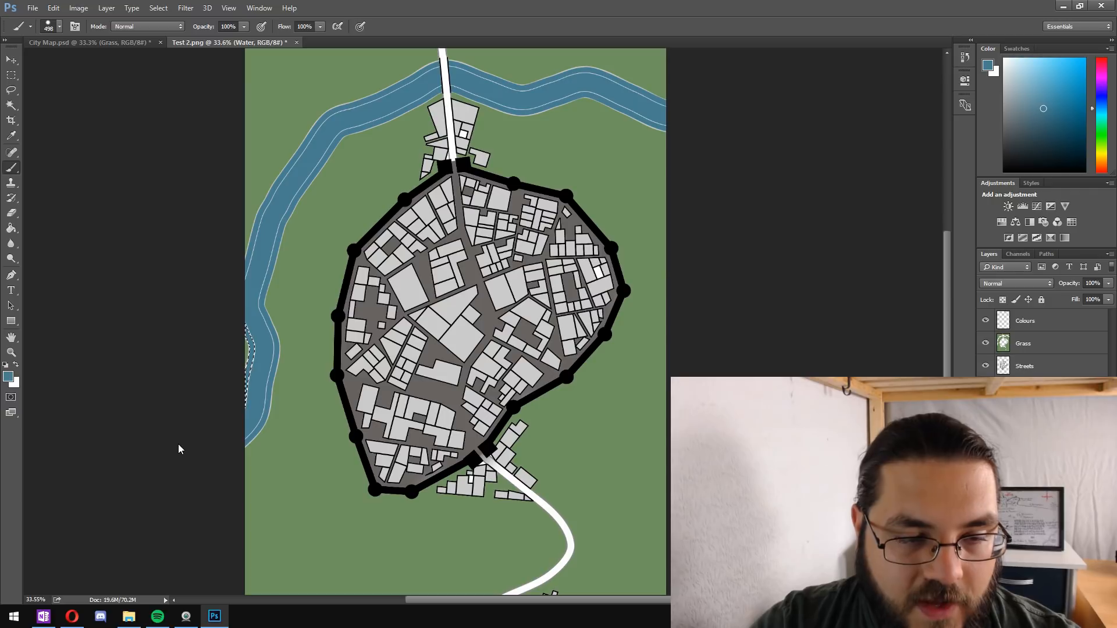
{"action": "key", "text": "w"}
{"action": "left_click", "coordinate": [809, 238]}
Step: Select the white courtyards and gaps among the buildings outside the south and north gates on the Base layer
{"action": "scroll", "coordinate": [809, 239], "scroll_direction": "up", "scroll_amount": 2}
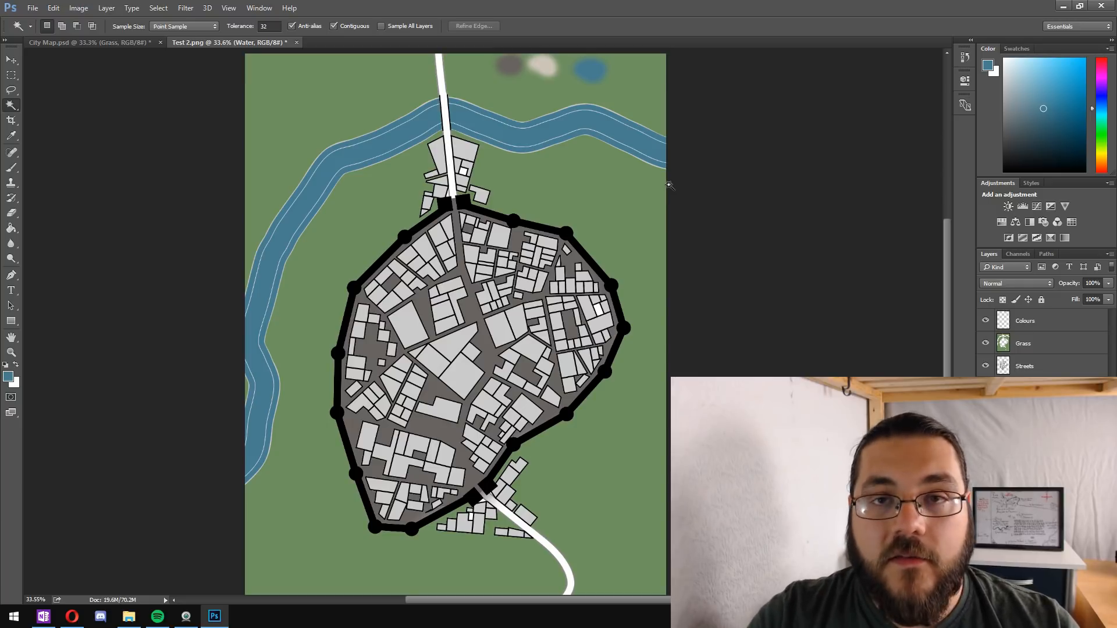
{"action": "scroll", "coordinate": [669, 185], "scroll_direction": "down", "scroll_amount": 1}
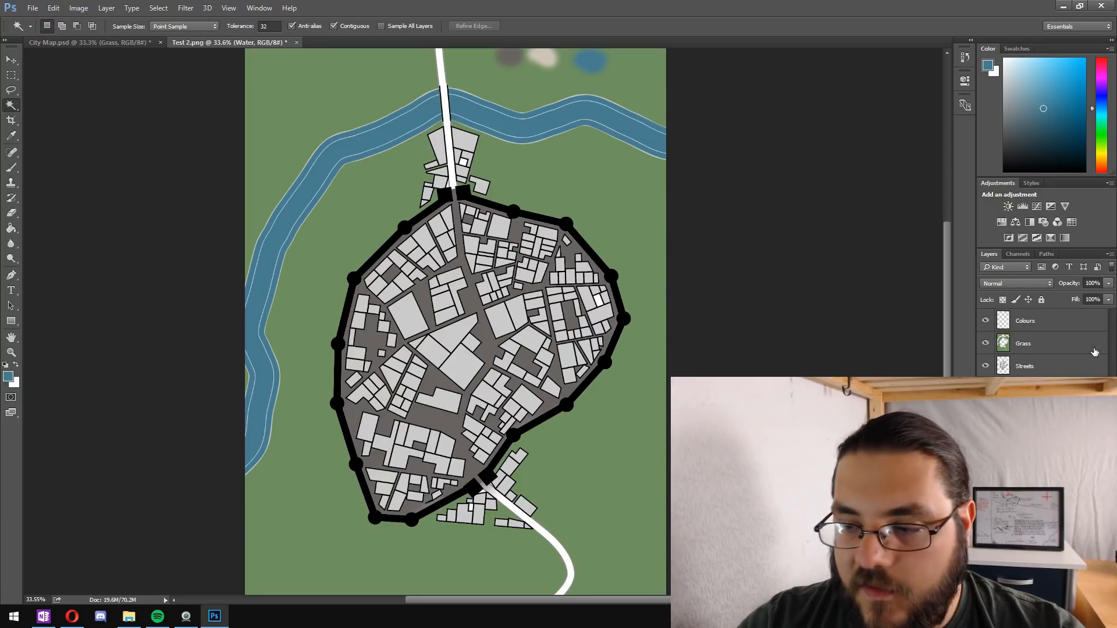
{"action": "scroll", "coordinate": [303, 413], "scroll_direction": "down", "scroll_amount": 4}
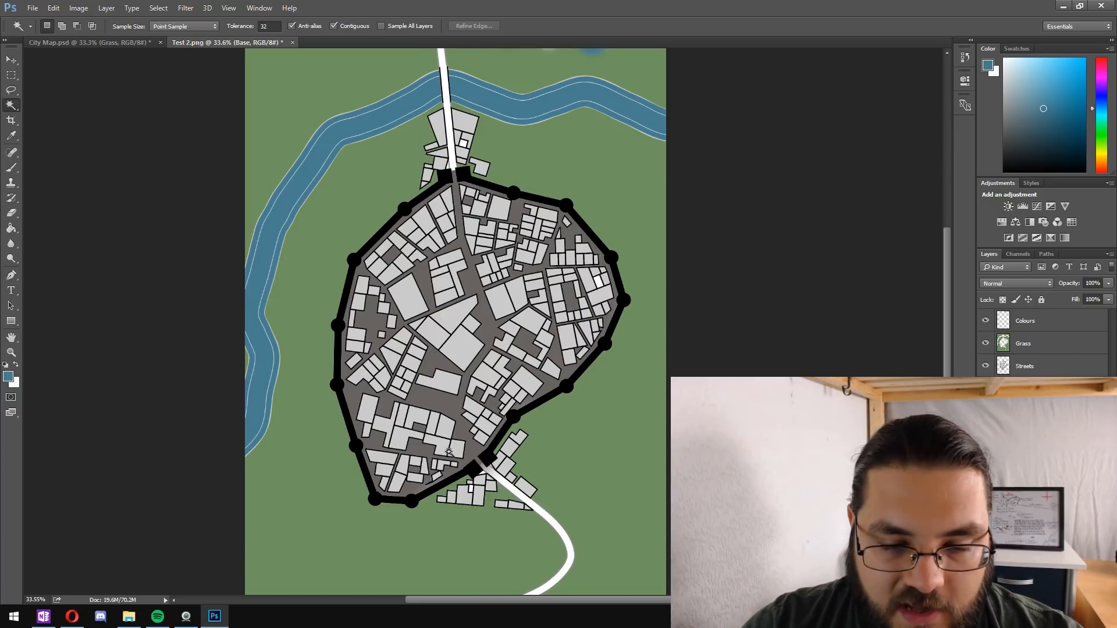
{"action": "scroll", "coordinate": [470, 504], "scroll_direction": "up", "scroll_amount": 4}
{"action": "scroll", "coordinate": [472, 502], "scroll_direction": "up", "scroll_amount": 2}
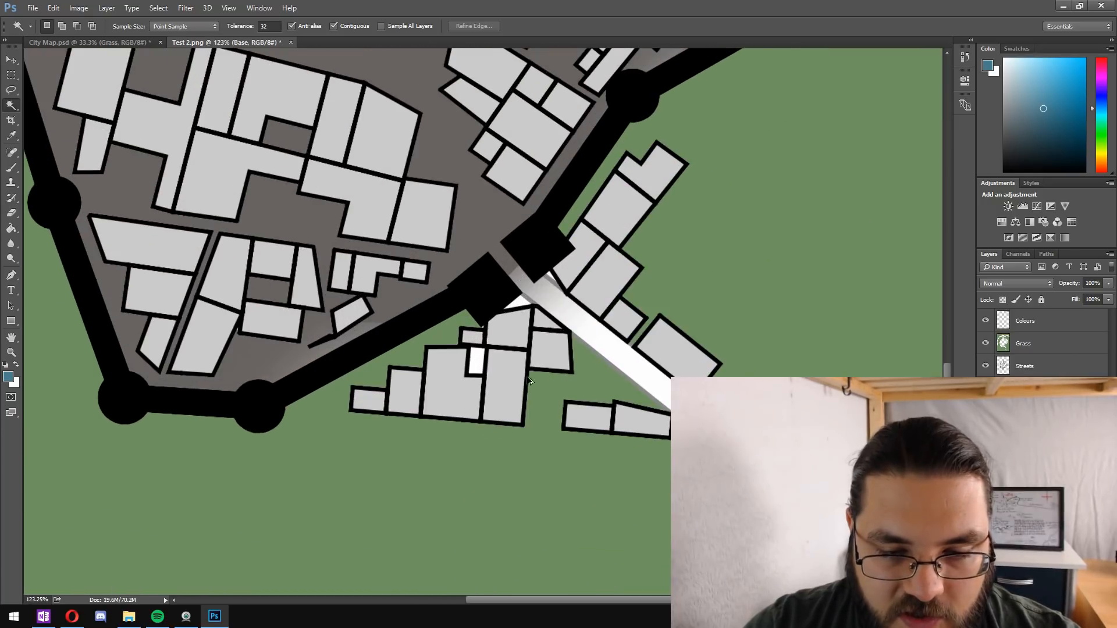
{"action": "left_click", "coordinate": [475, 365]}
{"action": "left_click", "coordinate": [519, 303], "text": "shift"}
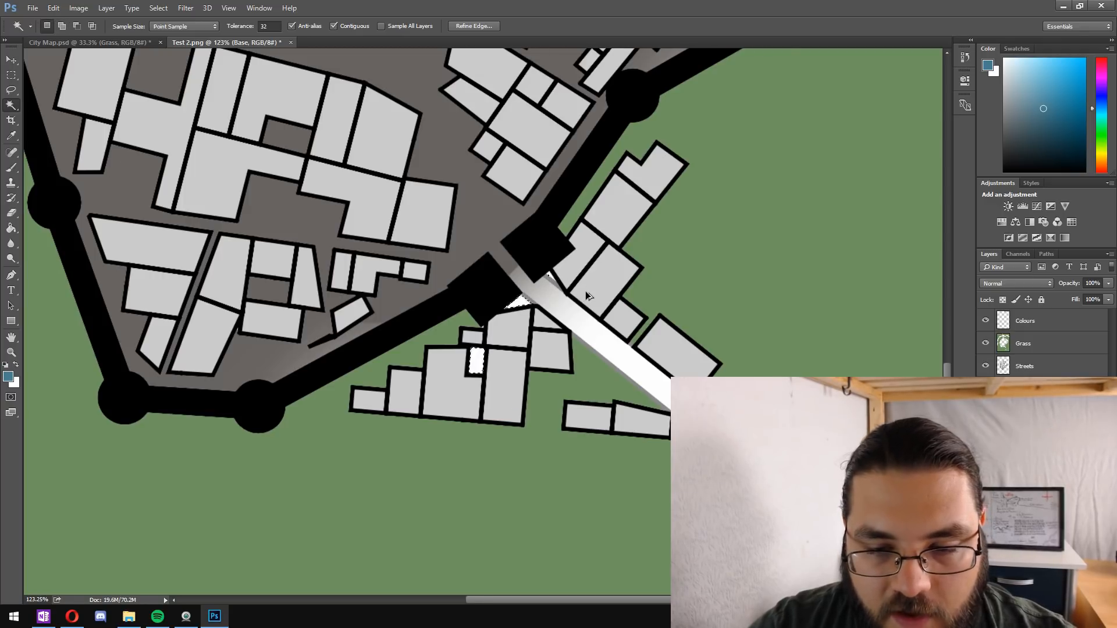
{"action": "scroll", "coordinate": [585, 291], "scroll_direction": "down", "scroll_amount": 6}
{"action": "scroll", "coordinate": [586, 292], "scroll_direction": "up", "scroll_amount": 5}
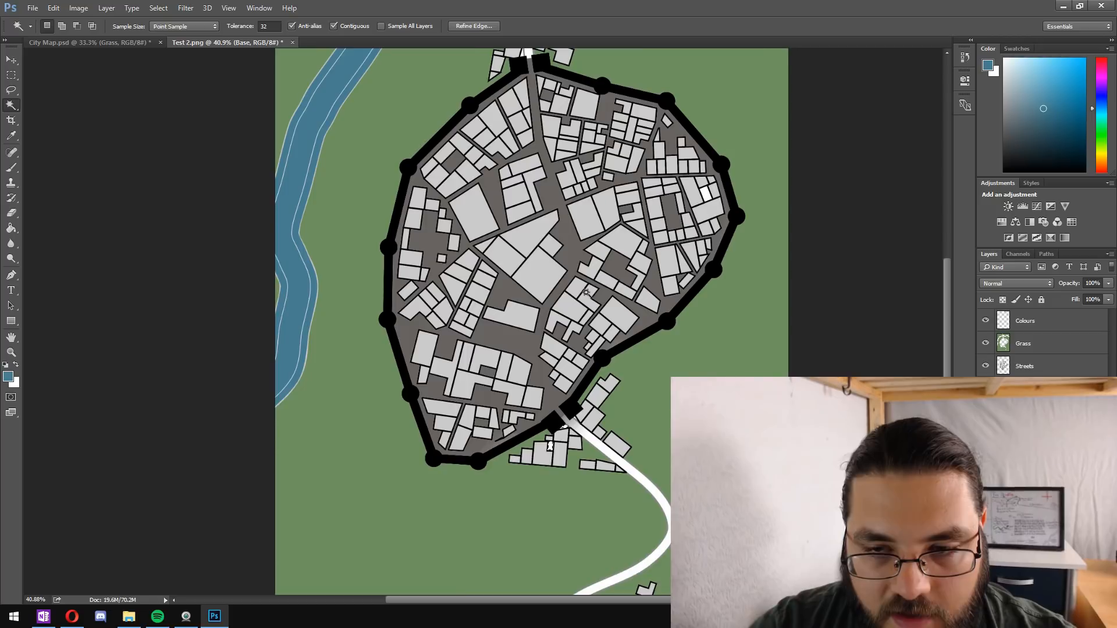
{"action": "scroll", "coordinate": [585, 292], "scroll_direction": "up", "scroll_amount": 7}
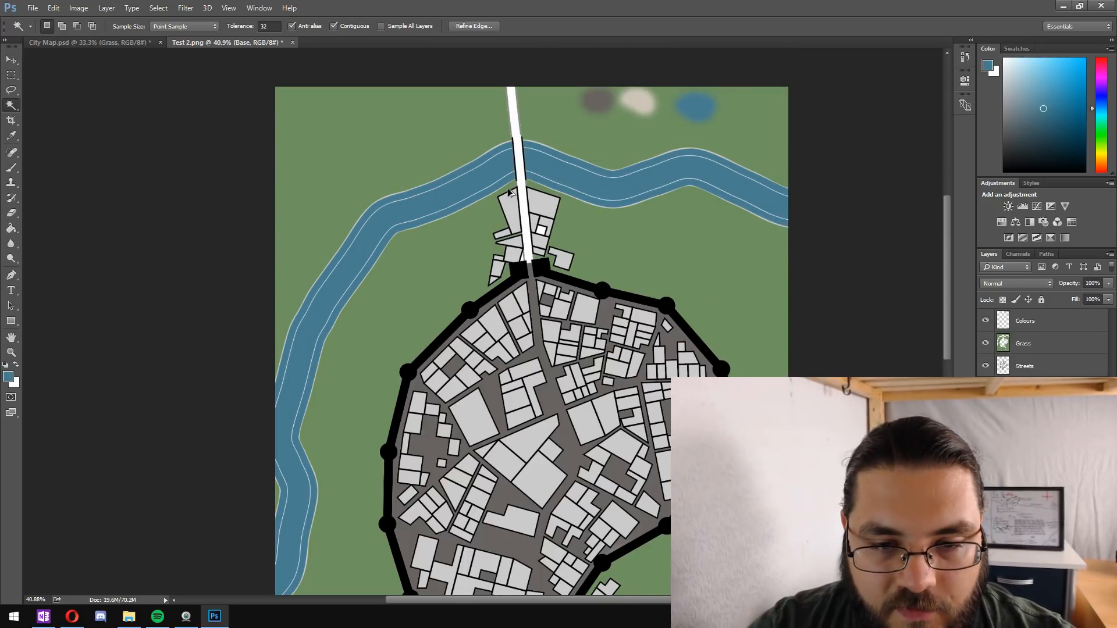
{"action": "scroll", "coordinate": [509, 192], "scroll_direction": "up", "scroll_amount": 5}
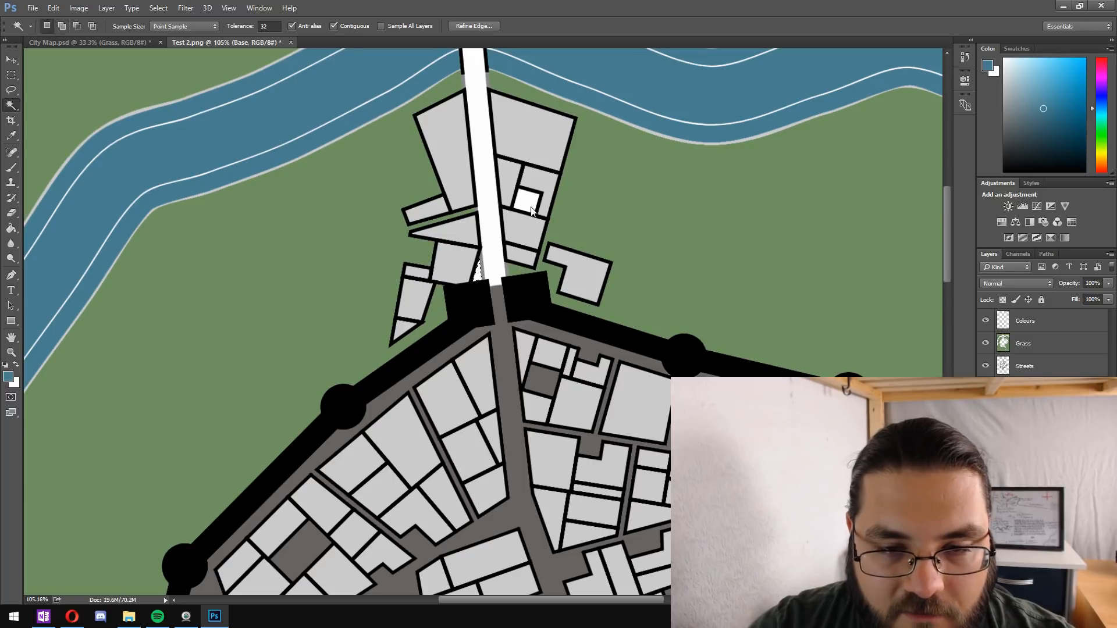
Step: Sample the grass green and paint the selected gaps outside the walls on the Grass layer
{"action": "key", "text": "i"}
{"action": "scroll", "coordinate": [633, 198], "scroll_direction": "down", "scroll_amount": 5}
{"action": "left_click", "coordinate": [645, 204]}
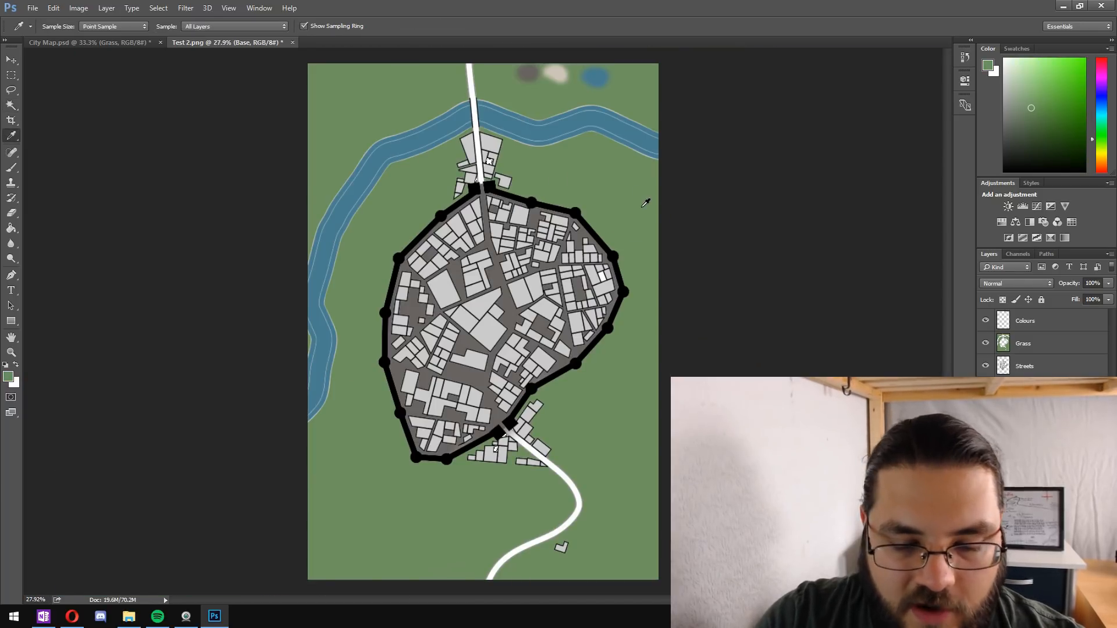
{"action": "key", "text": "b"}
{"action": "left_click", "coordinate": [1047, 344]}
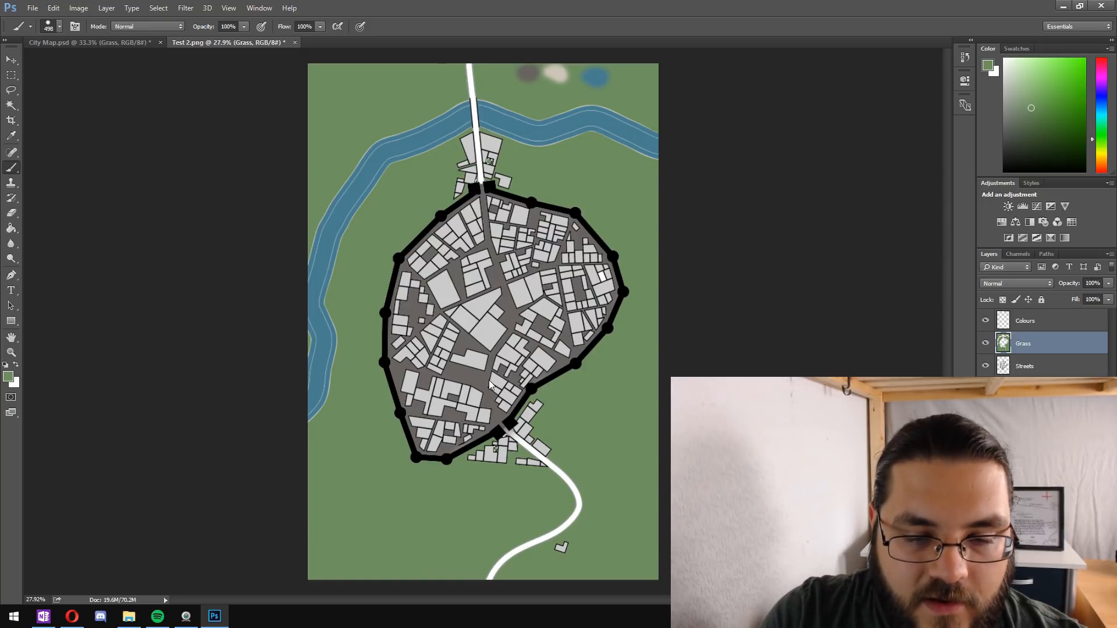
Step: Select the white roads leading out of the city on the Base layer with the Magic Wand
{"action": "key", "text": "w"}
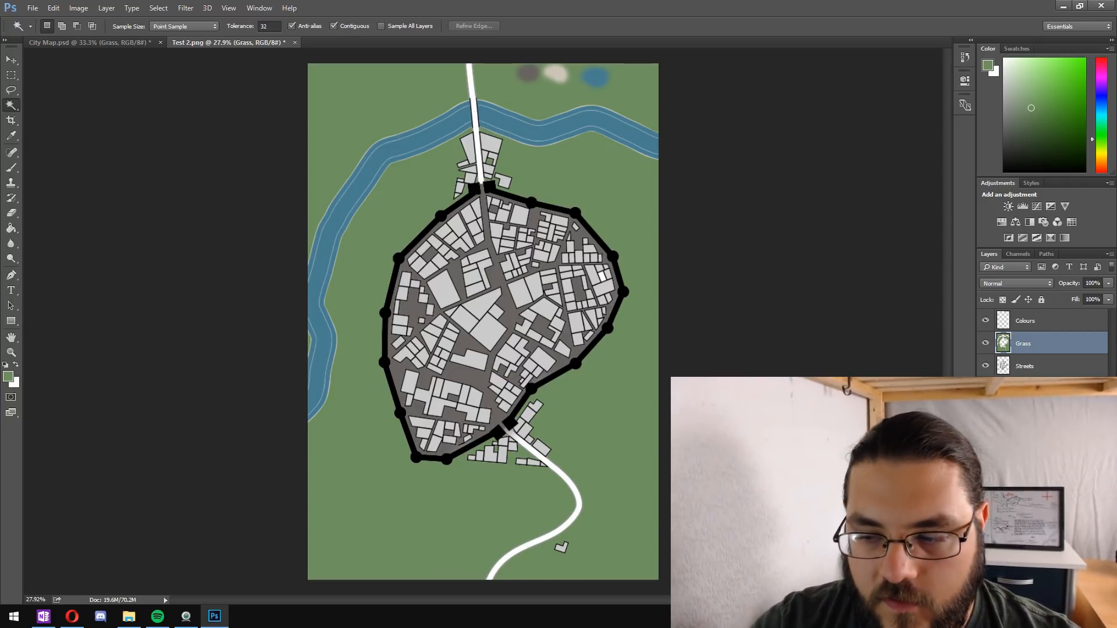
{"action": "left_click", "coordinate": [1026, 410]}
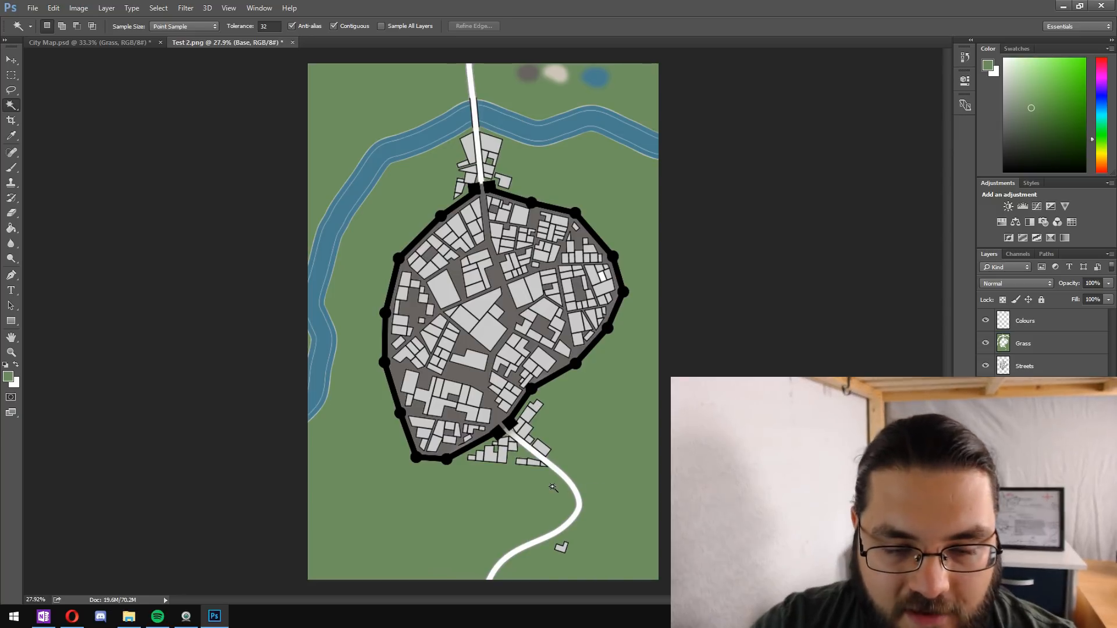
{"action": "left_click", "coordinate": [567, 485]}
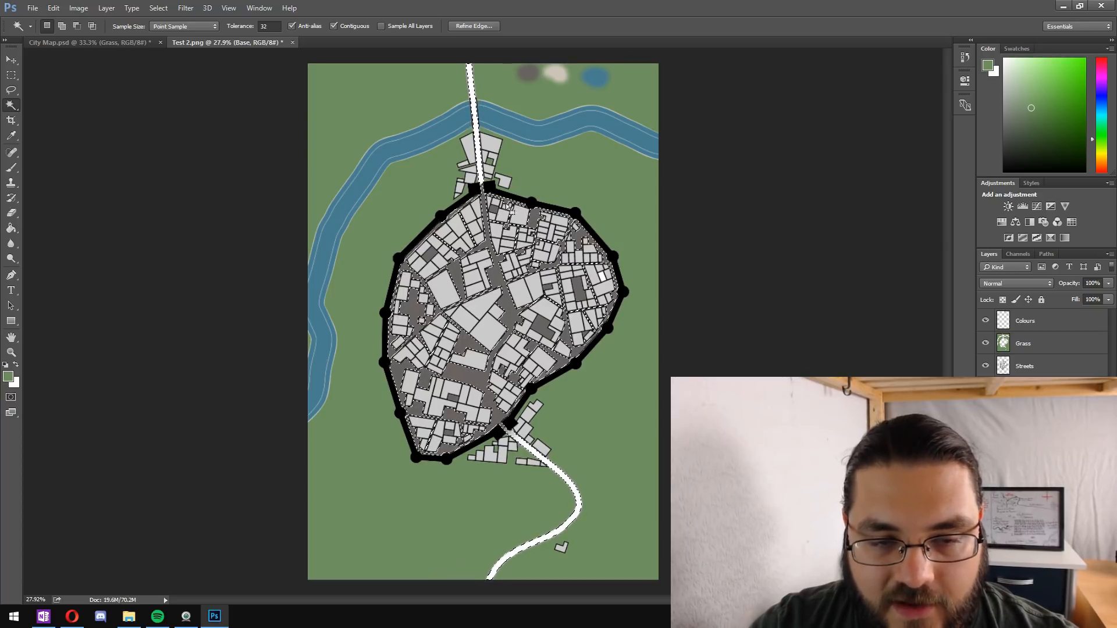
Step: Create a new layer named External Roads
{"action": "key", "text": "ctrl+shift+n"}
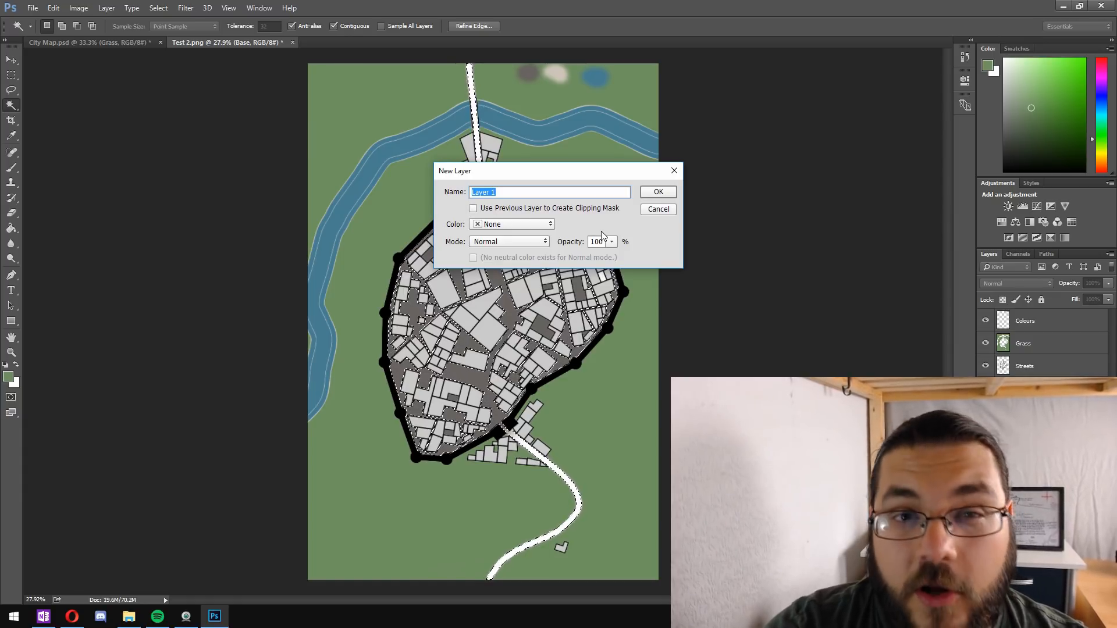
{"action": "type", "text": "E"}
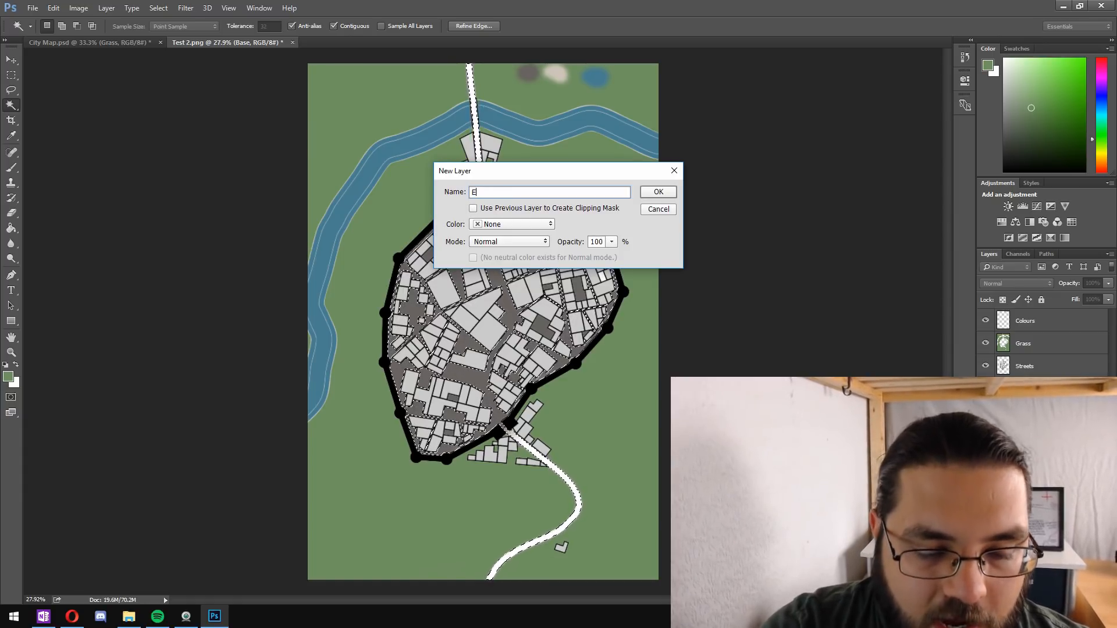
{"action": "type", "text": "xterna"}
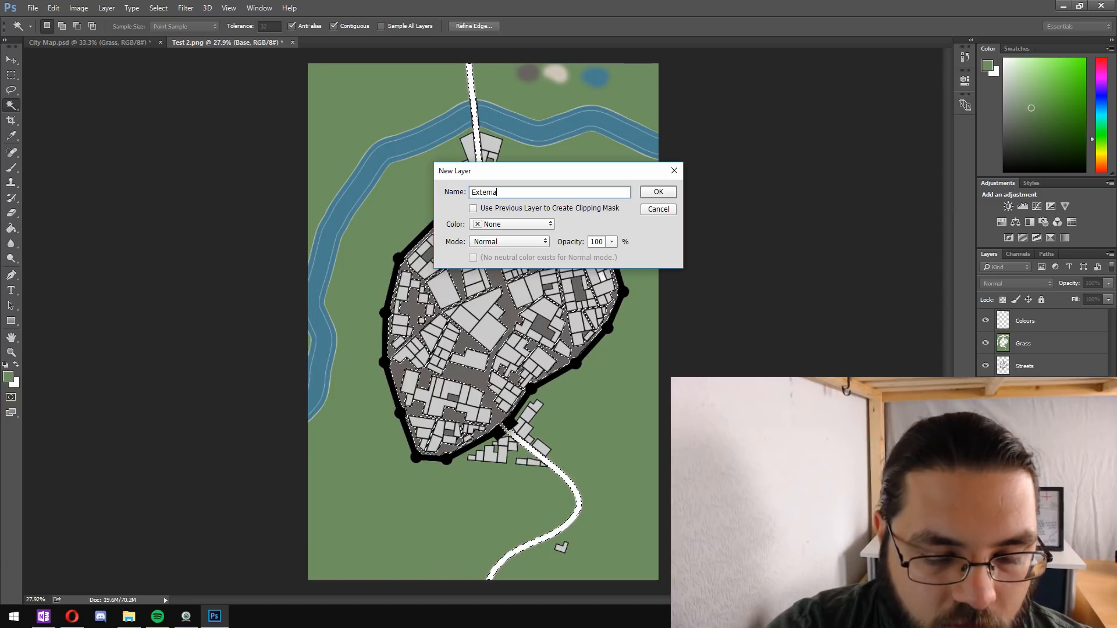
{"action": "type", "text": "l Roads"}
{"action": "key", "text": "Return"}
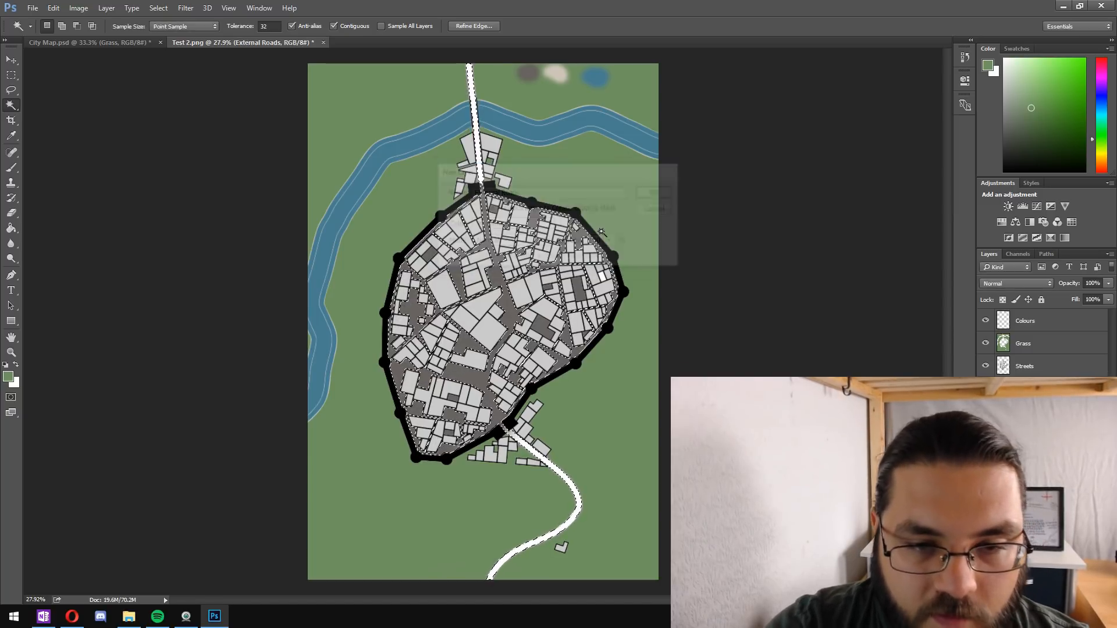
Step: Sample the beige swatch and paint the selected roads north and south of the city on the External Roads layer
{"action": "key", "text": "i"}
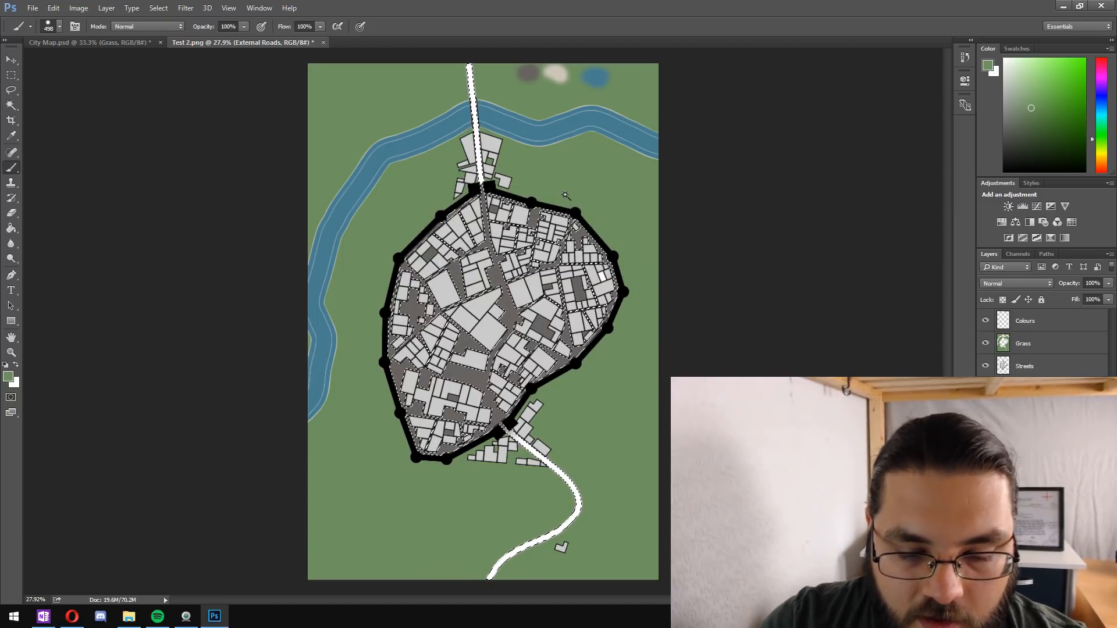
{"action": "left_click", "coordinate": [561, 69]}
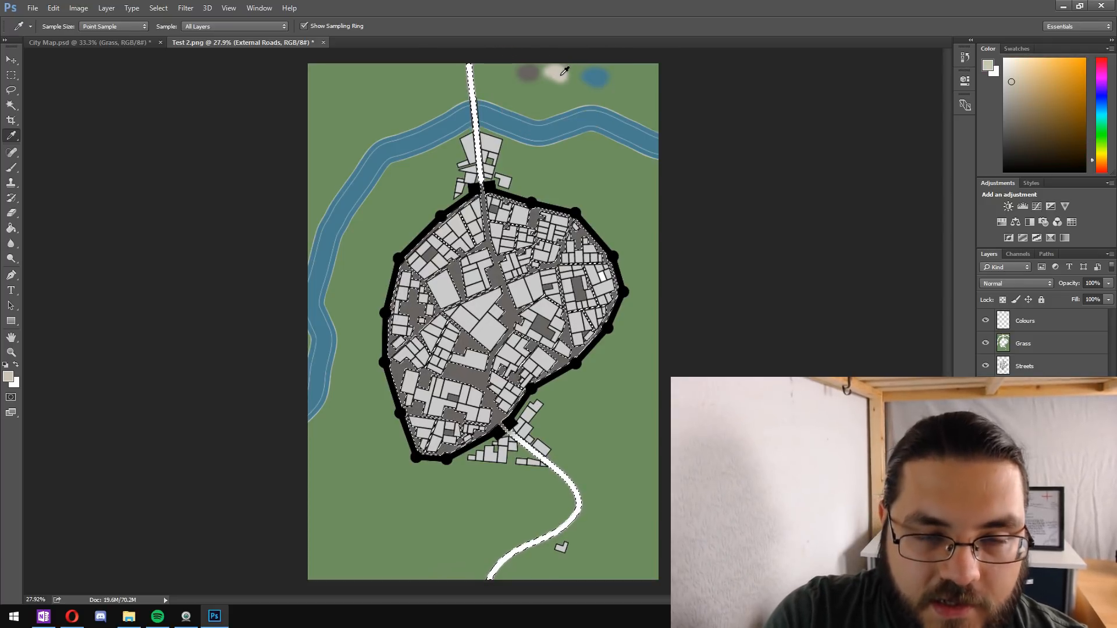
{"action": "key", "text": "b"}
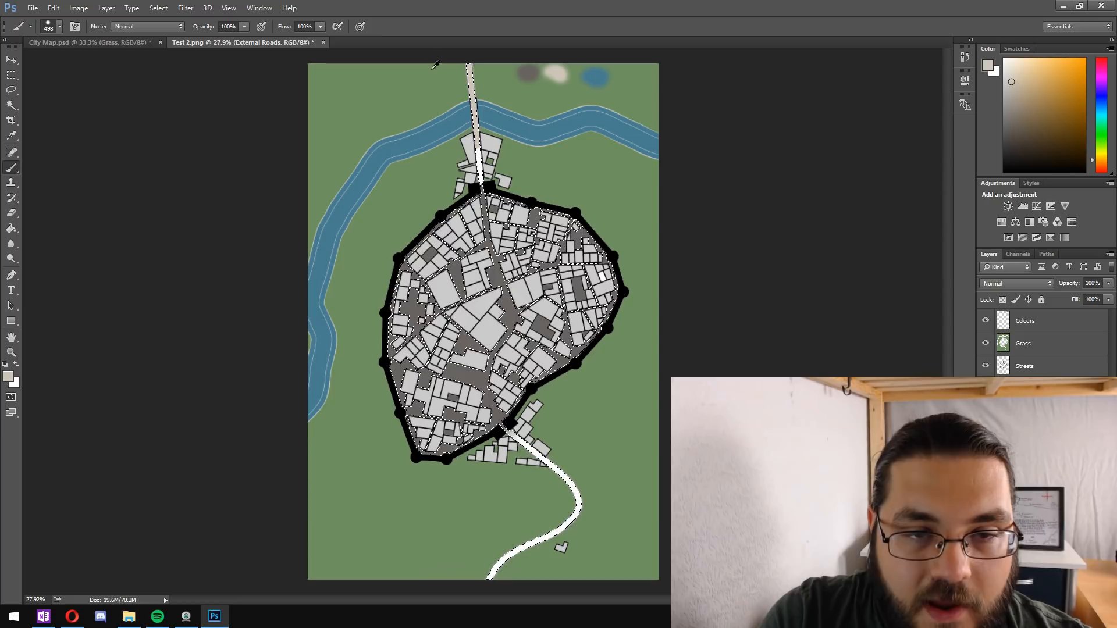
{"action": "left_click_drag", "start_coordinate": [440, 107], "coordinate": [448, 94]}
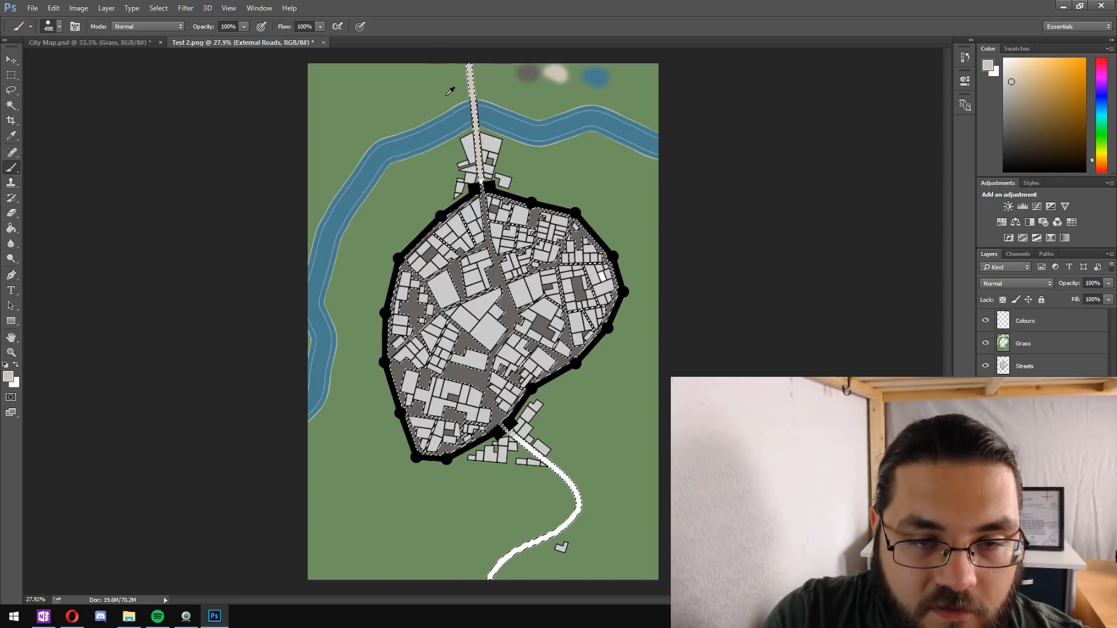
{"action": "mouse_move", "coordinate": [449, 488]}
{"action": "left_mouse_down"}
{"action": "mouse_move", "coordinate": [451, 509]}
{"action": "mouse_move", "coordinate": [525, 480]}
{"action": "mouse_move", "coordinate": [509, 443]}
{"action": "left_mouse_up"}
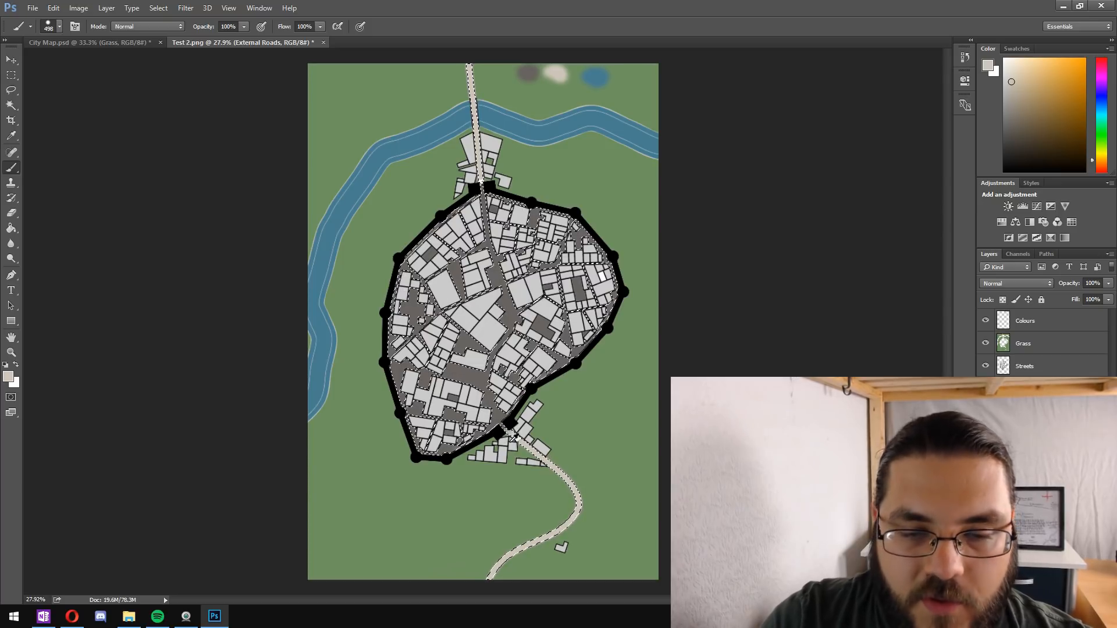
Step: Reduce the brush size to 63 px and paint the remaining white end of the road at the north gate beige
{"action": "scroll", "coordinate": [511, 174], "scroll_direction": "up", "scroll_amount": 10}
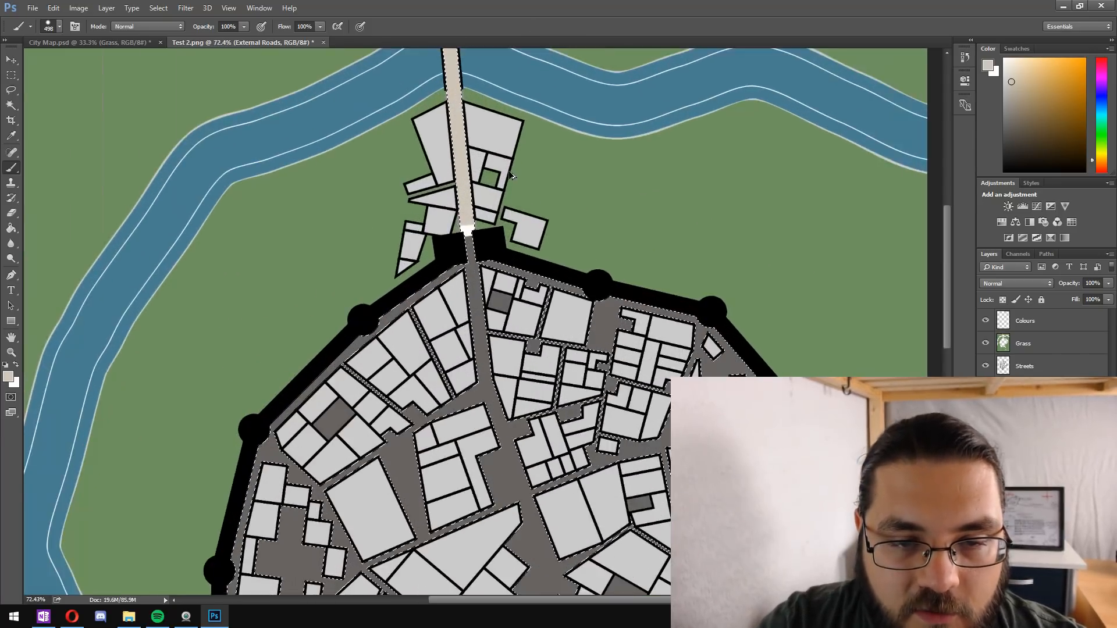
{"action": "scroll", "coordinate": [511, 174], "scroll_direction": "up", "scroll_amount": 5}
{"action": "left_click", "coordinate": [59, 30]}
{"action": "left_click_drag", "start_coordinate": [133, 62], "coordinate": [88, 62]}
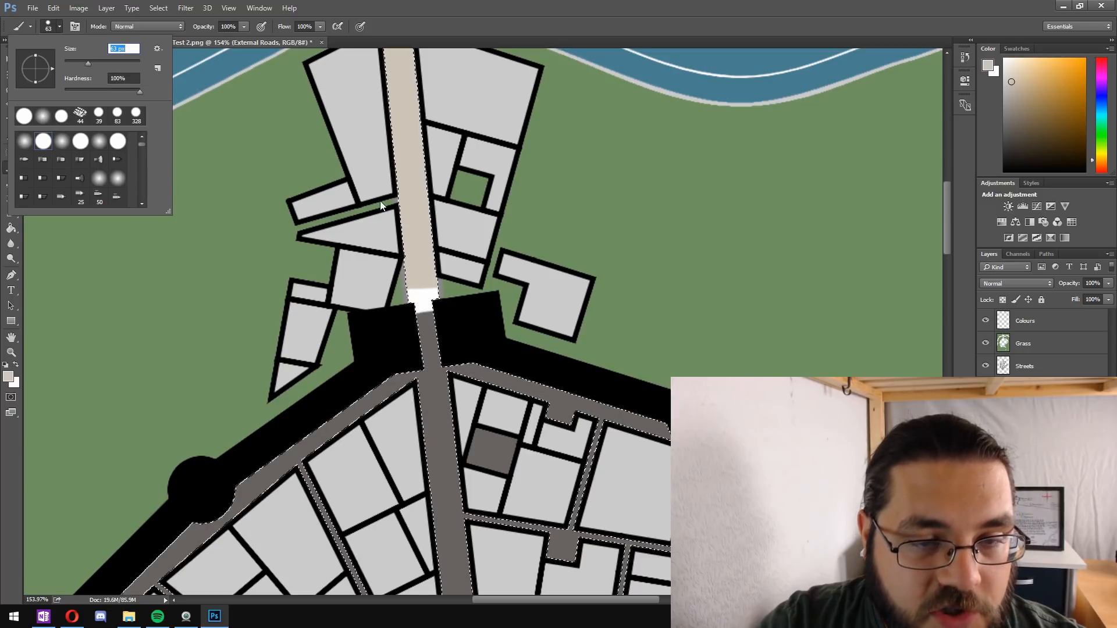
{"action": "left_click_drag", "start_coordinate": [381, 231], "coordinate": [387, 253]}
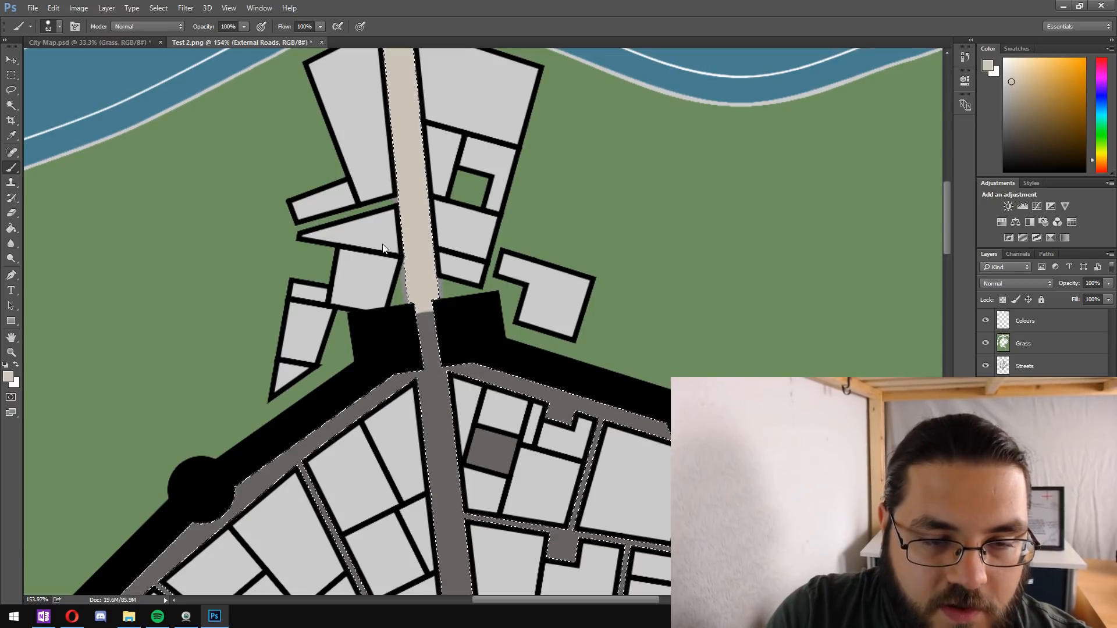
Step: Paint the remaining white stretch of road just outside the south gate beige
{"action": "scroll", "coordinate": [398, 163], "scroll_direction": "down", "scroll_amount": 5}
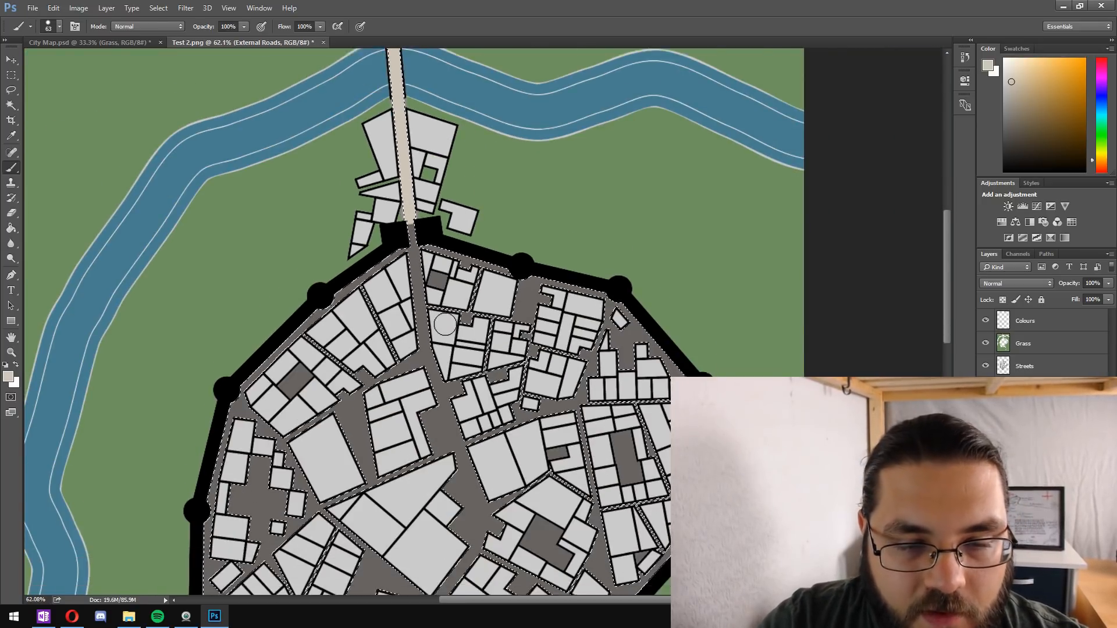
{"action": "scroll", "coordinate": [445, 325], "scroll_direction": "down", "scroll_amount": 10}
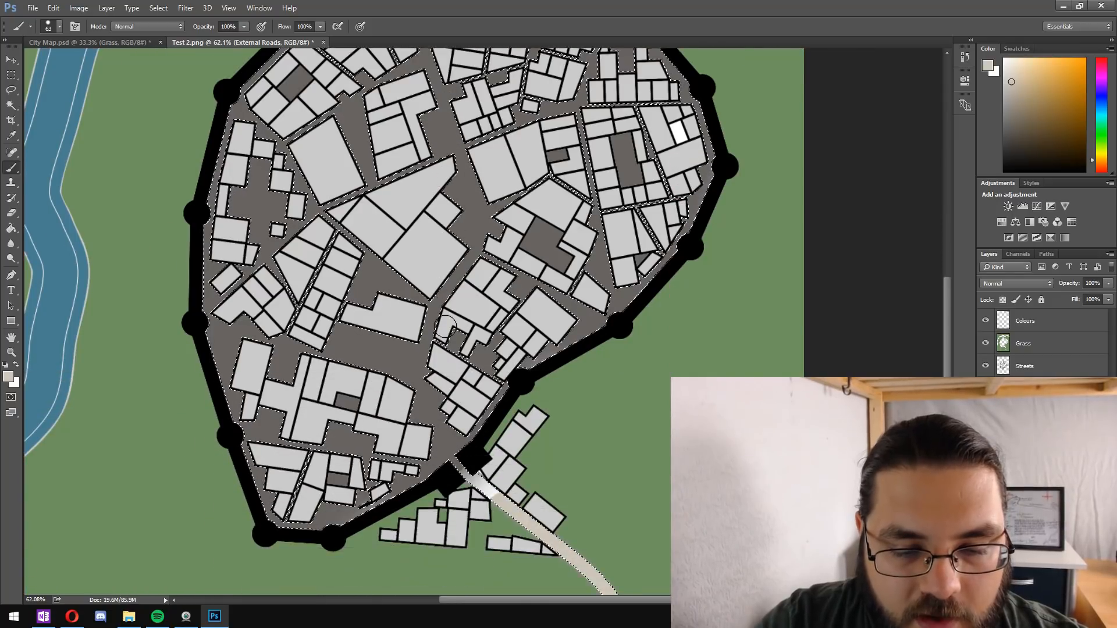
{"action": "scroll", "coordinate": [445, 326], "scroll_direction": "down", "scroll_amount": 5}
{"action": "scroll", "coordinate": [464, 345], "scroll_direction": "up", "scroll_amount": 5}
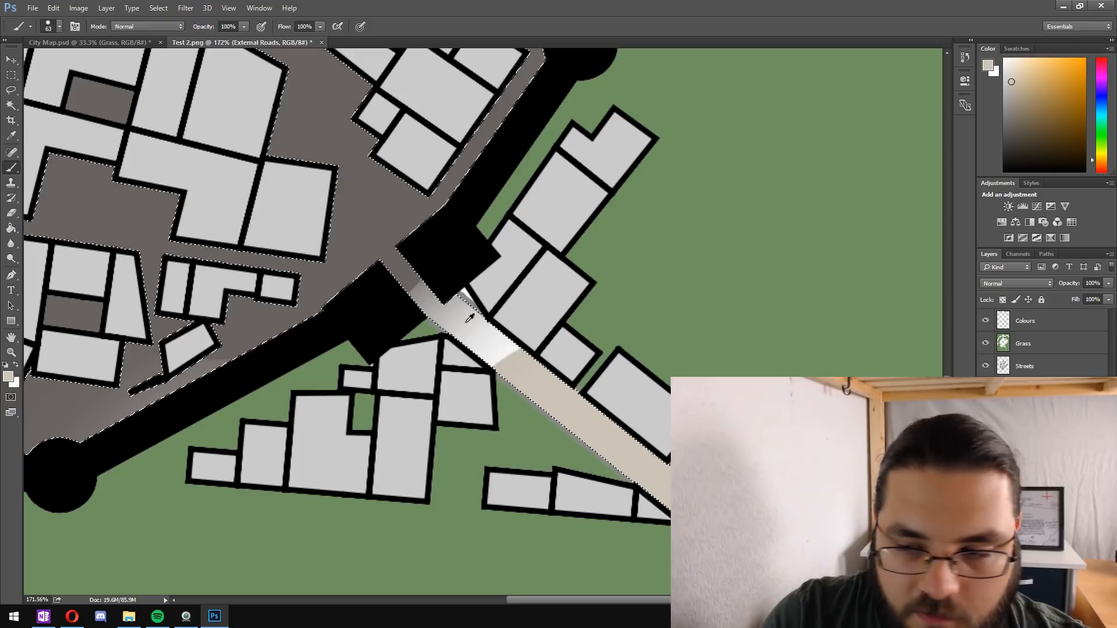
{"action": "left_click_drag", "start_coordinate": [470, 318], "coordinate": [454, 339]}
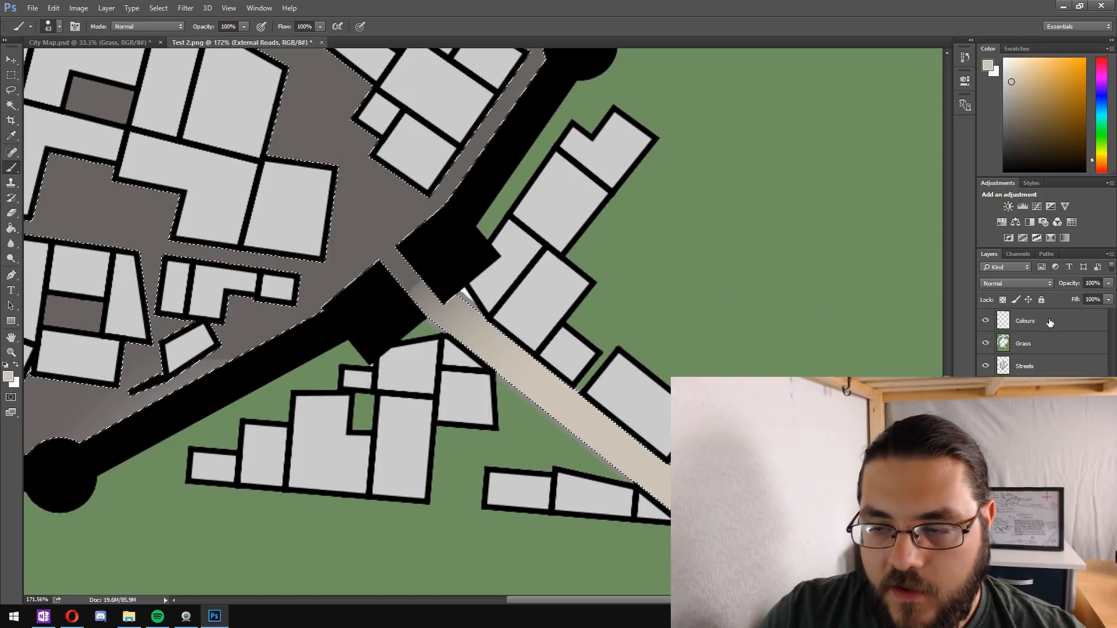
Step: Erase the dark grey street colour spilling onto the road at the south gate on the Streets layer
{"action": "left_click", "coordinate": [1036, 366]}
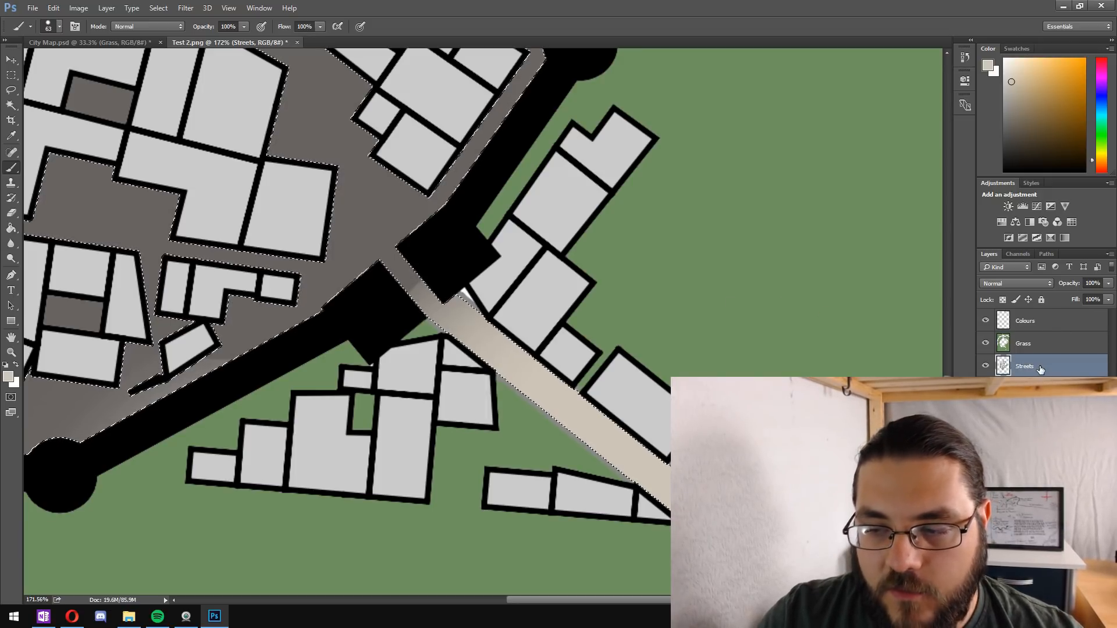
{"action": "key", "text": "e"}
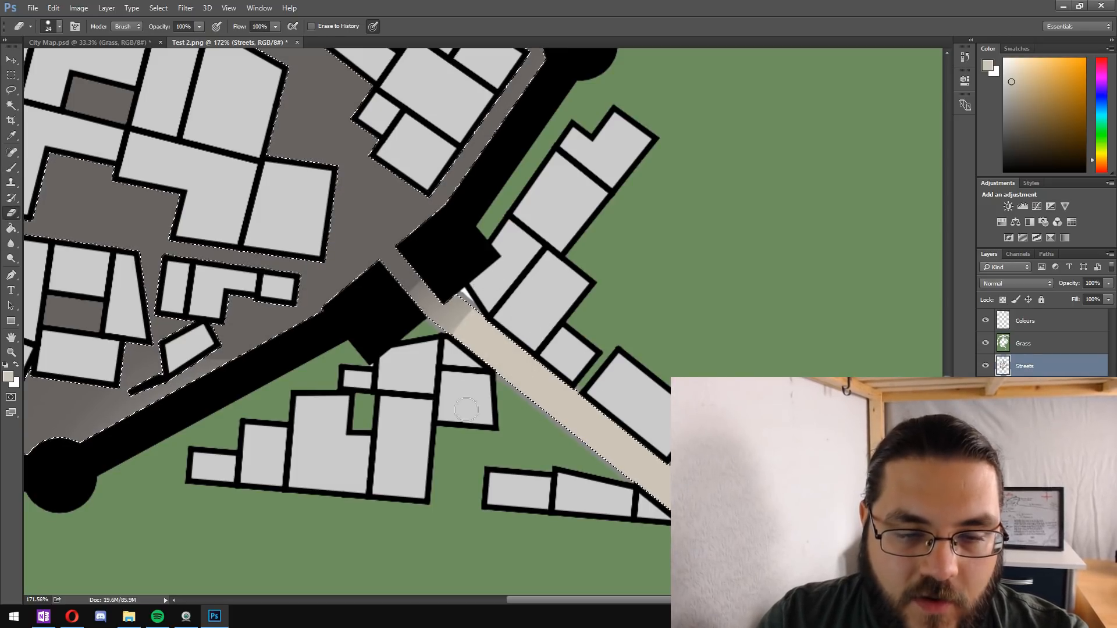
{"action": "mouse_move", "coordinate": [445, 300]}
{"action": "left_mouse_down"}
{"action": "mouse_move", "coordinate": [454, 285]}
{"action": "mouse_move", "coordinate": [438, 284]}
{"action": "left_mouse_up"}
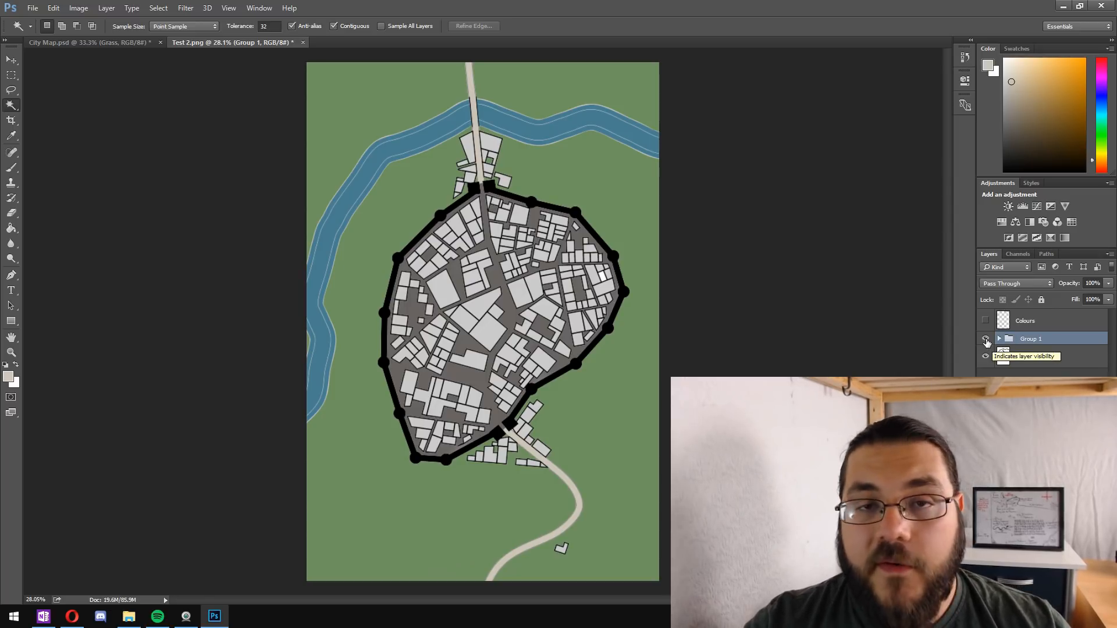
Step: Compare the map with Group 1 hidden and shown, and ungroup its layers
{"action": "left_click", "coordinate": [986, 340]}
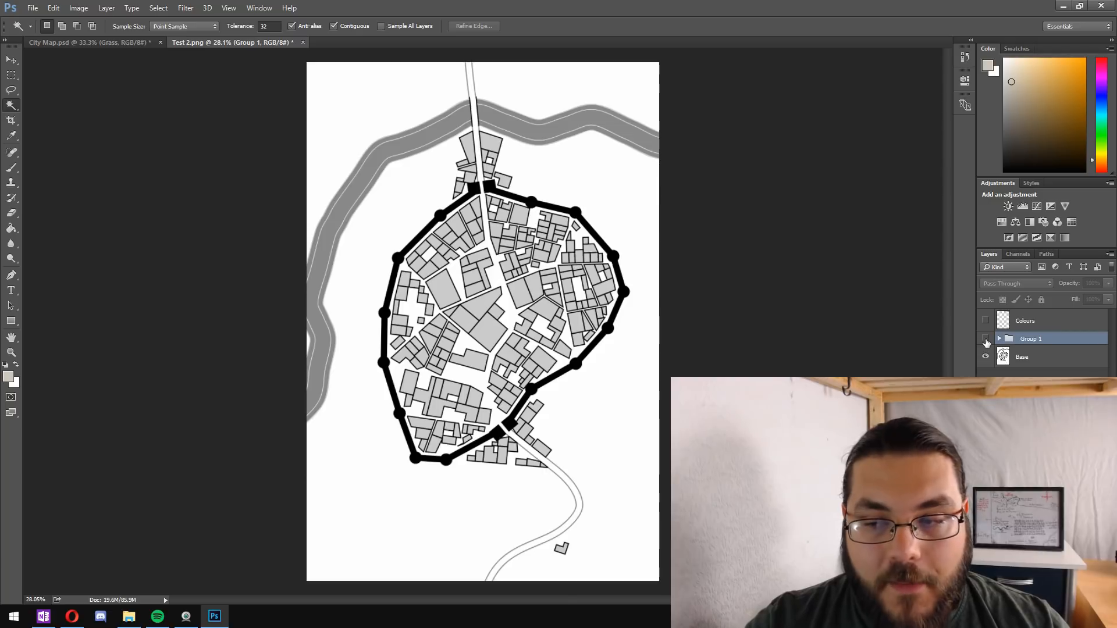
{"action": "left_click", "coordinate": [985, 340]}
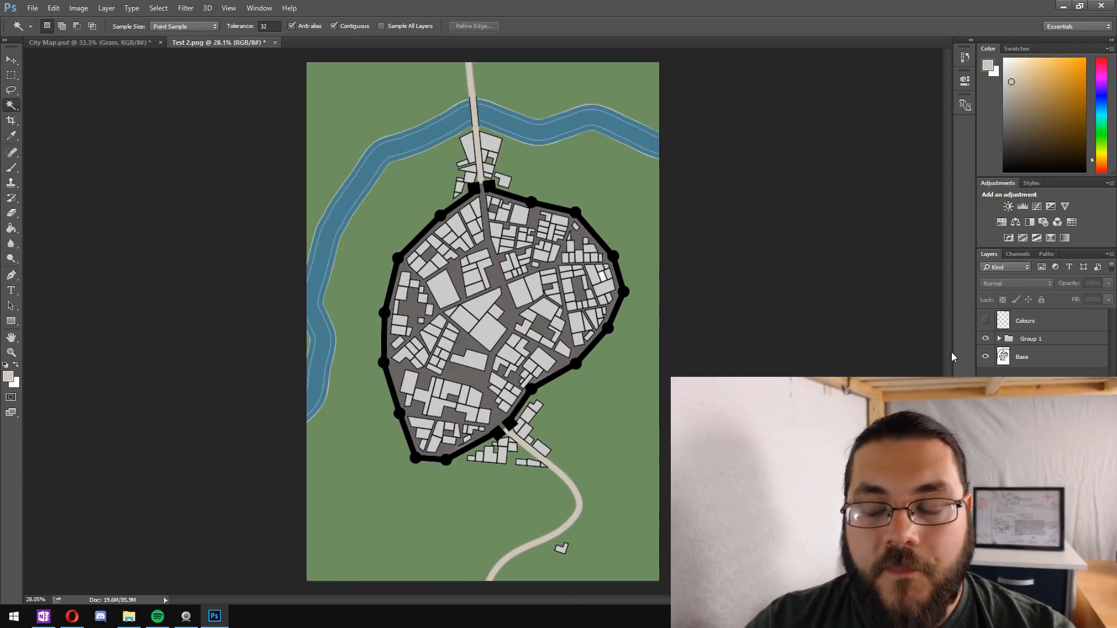
{"action": "left_click", "coordinate": [1046, 339]}
{"action": "key", "text": "ctrl+shift+g"}
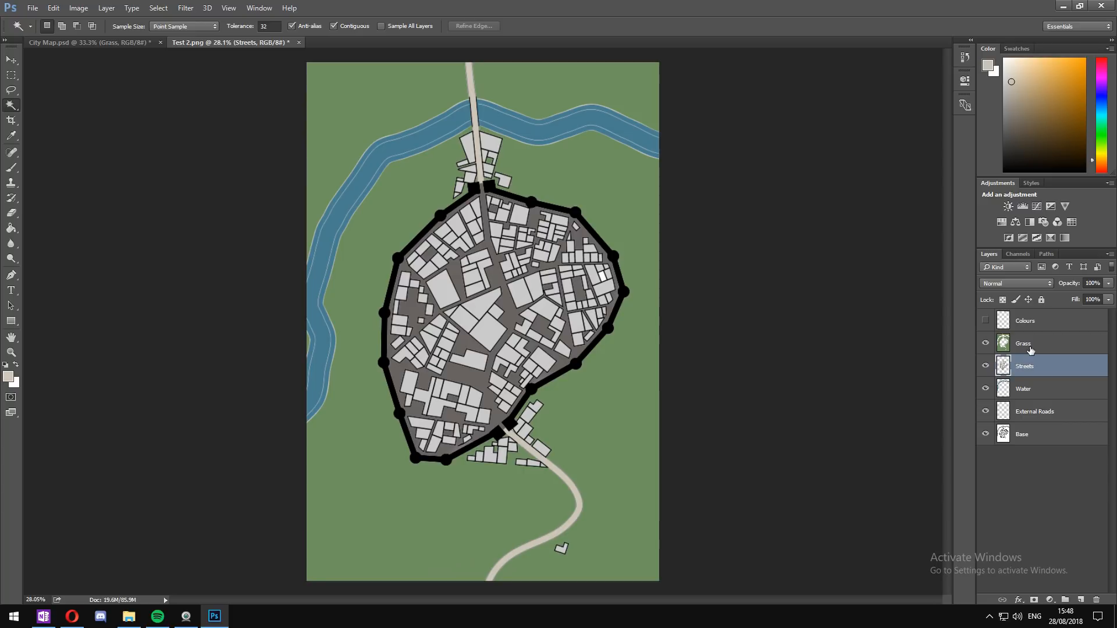
Step: Group the Grass, Streets, Water and External Roads layers into a group named Base Colours
{"action": "left_click", "coordinate": [1030, 349]}
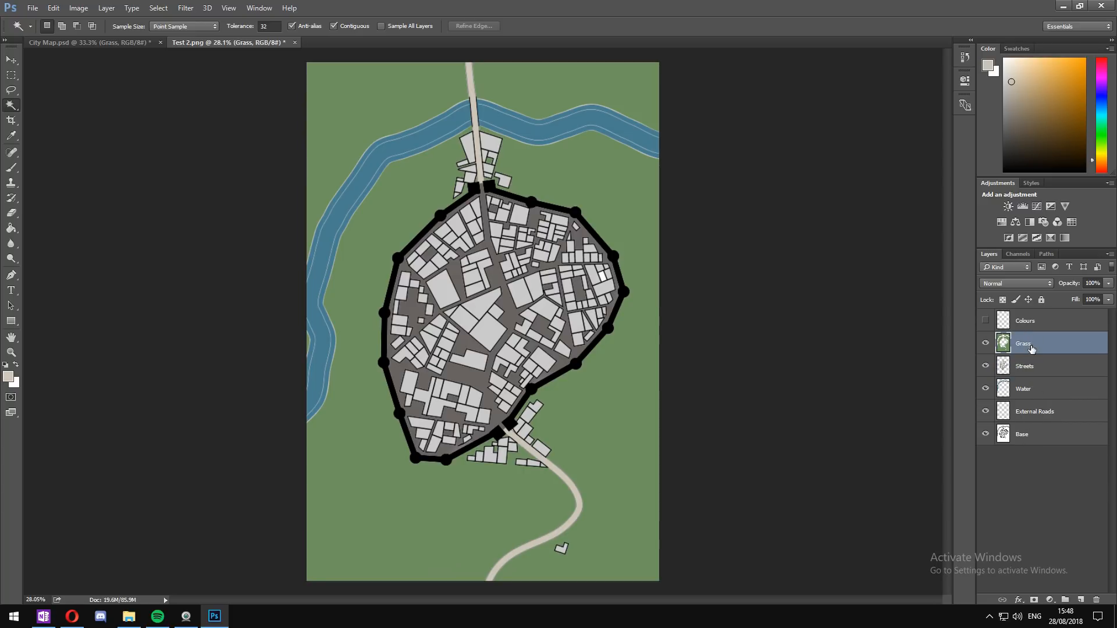
{"action": "left_click", "coordinate": [1036, 413], "text": "shift"}
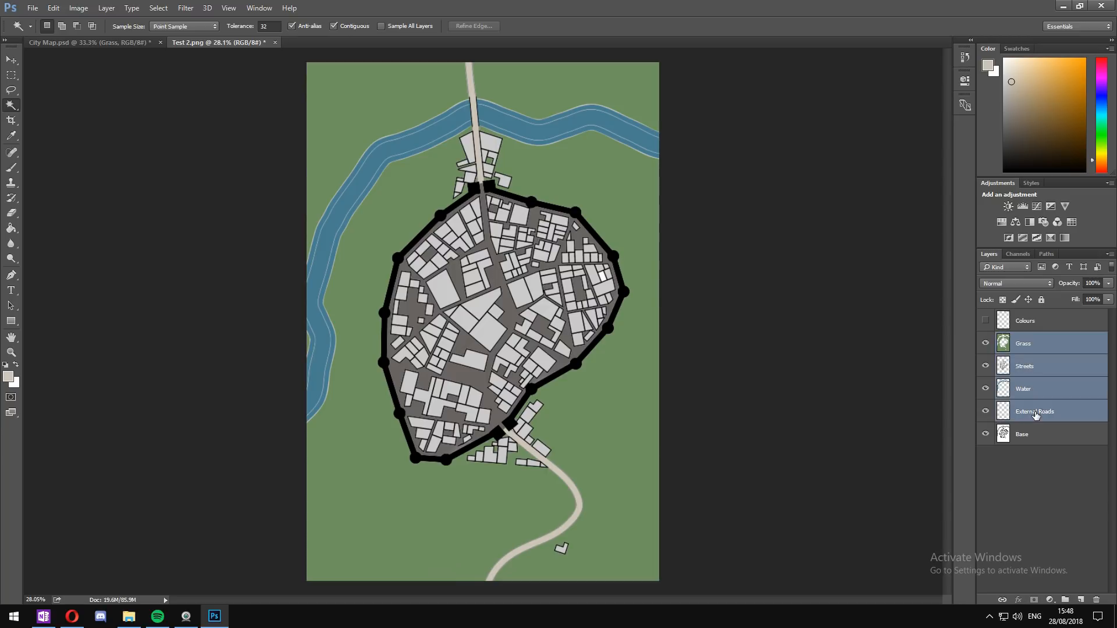
{"action": "right_click", "coordinate": [1045, 352]}
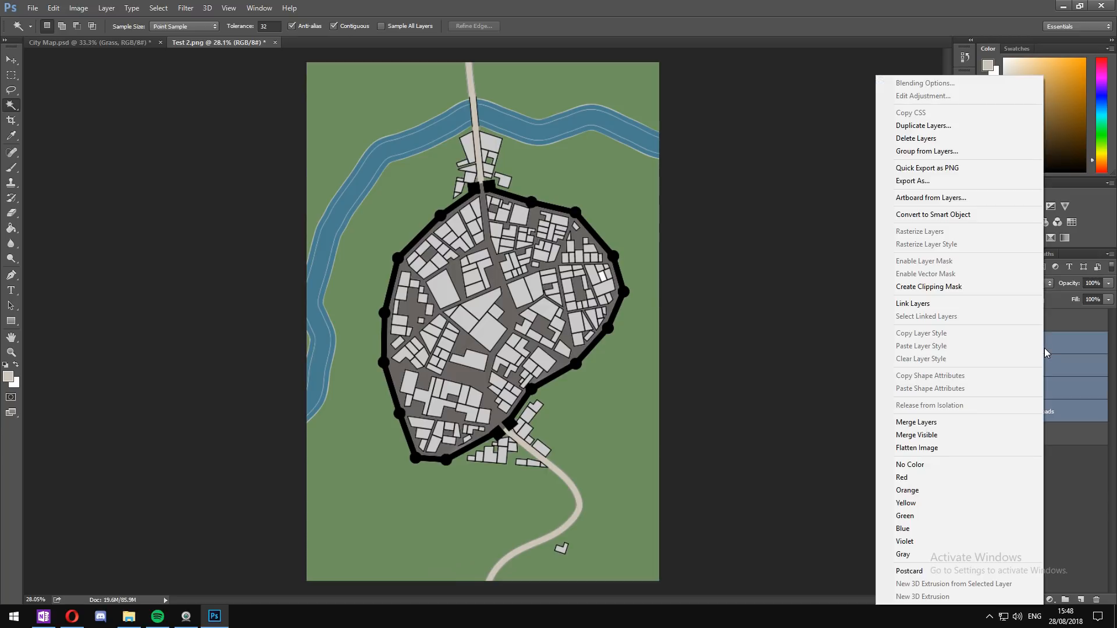
{"action": "left_click", "coordinate": [948, 152]}
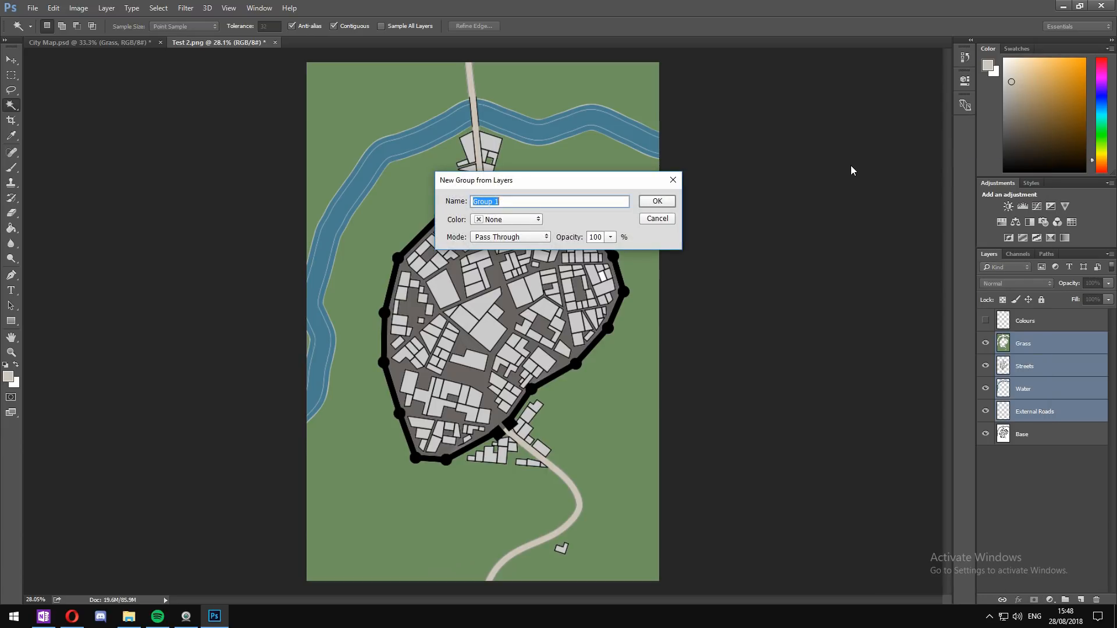
{"action": "type", "text": "Base Colours"}
{"action": "key", "text": "Return"}
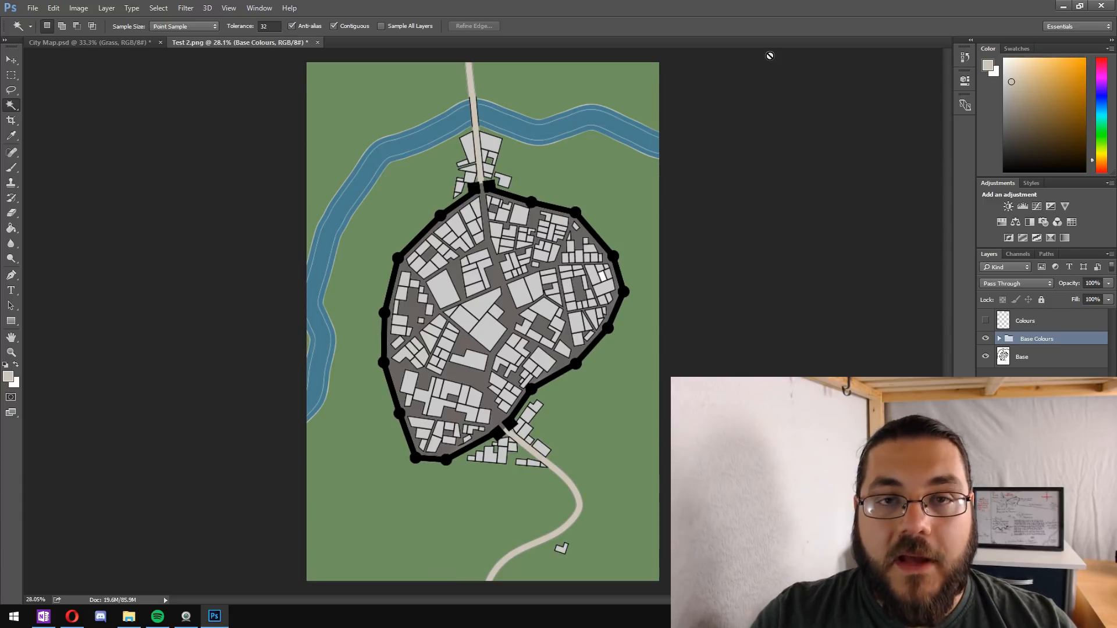
Step: Select the block of large buildings in the city centre on the Base layer with the Magic Wand
{"action": "key", "text": "alt+bracketleft"}
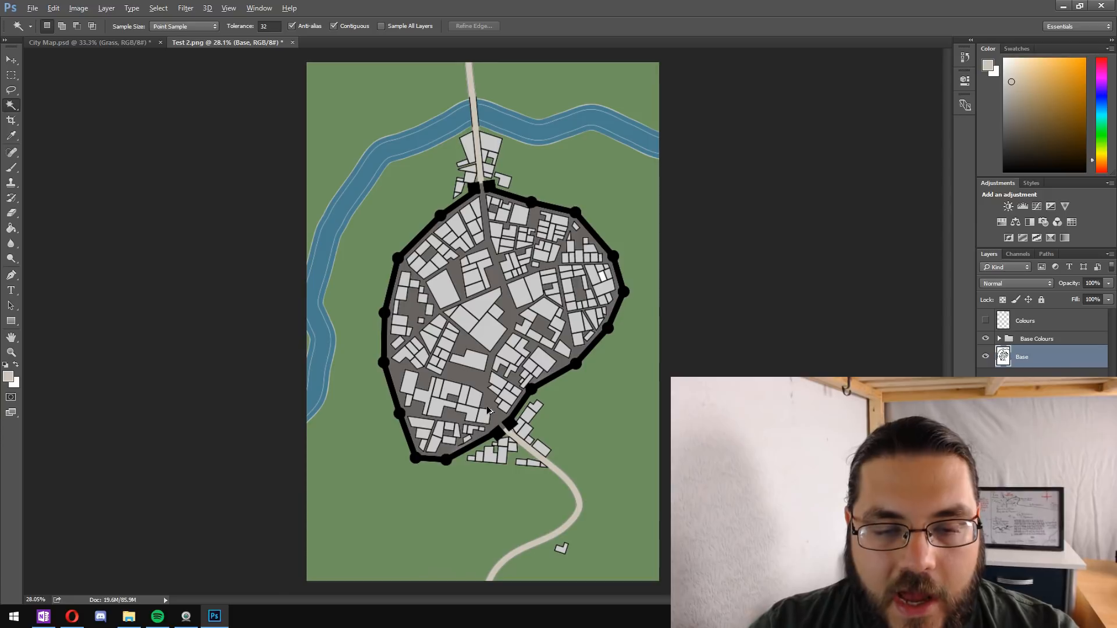
{"action": "scroll", "coordinate": [400, 412], "scroll_direction": "up", "scroll_amount": 5}
{"action": "scroll", "coordinate": [540, 387], "scroll_direction": "up", "scroll_amount": 1}
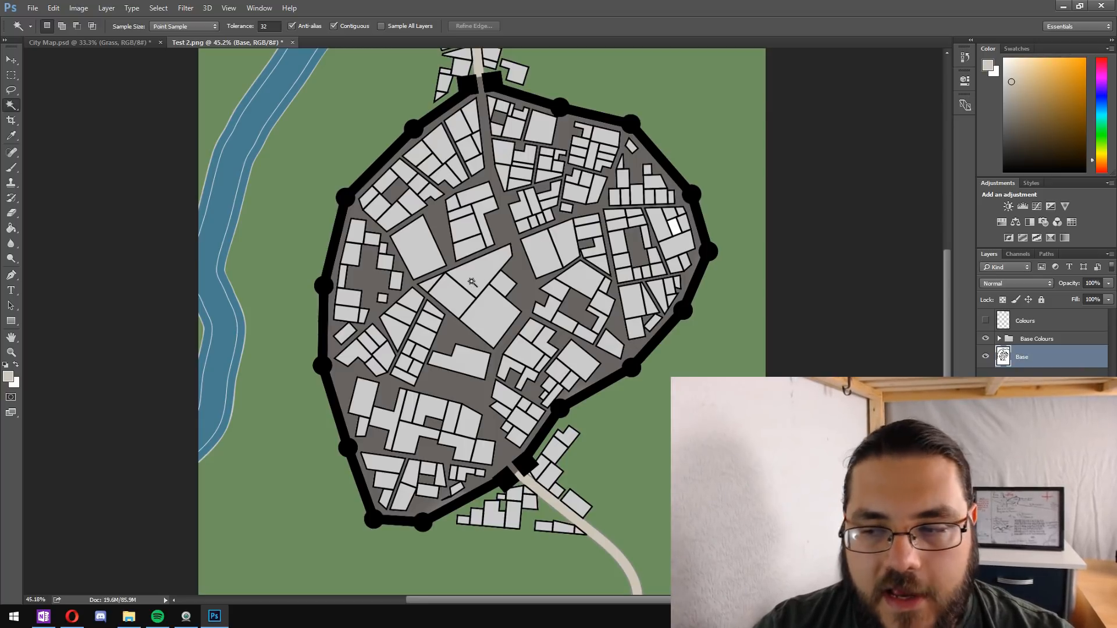
{"action": "left_click", "coordinate": [490, 308]}
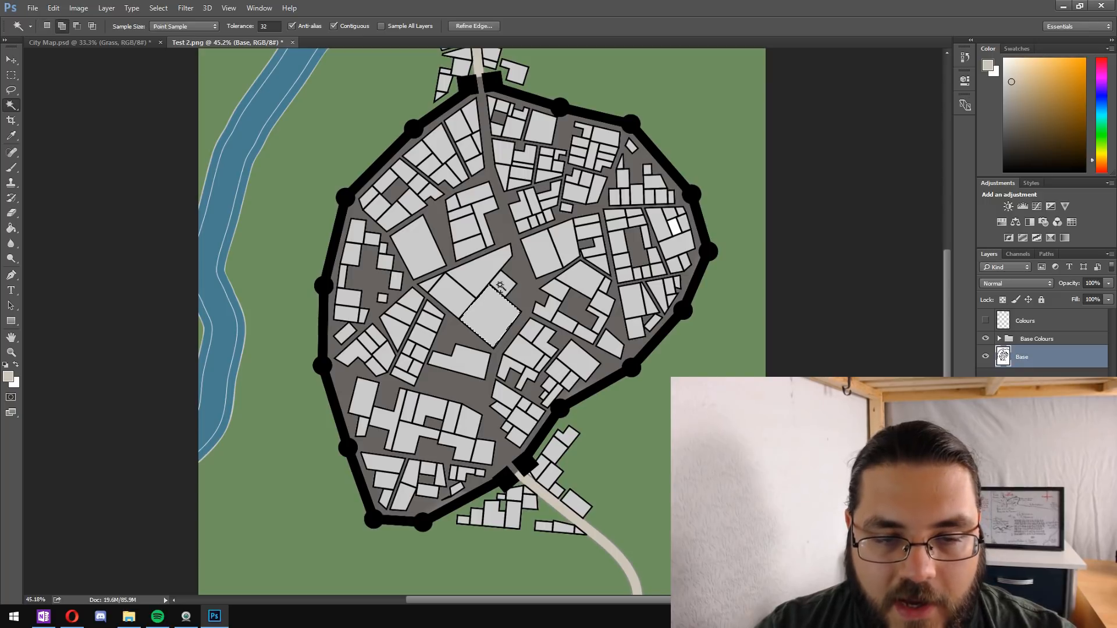
{"action": "left_click", "coordinate": [500, 285]}
{"action": "left_click", "coordinate": [432, 288]}
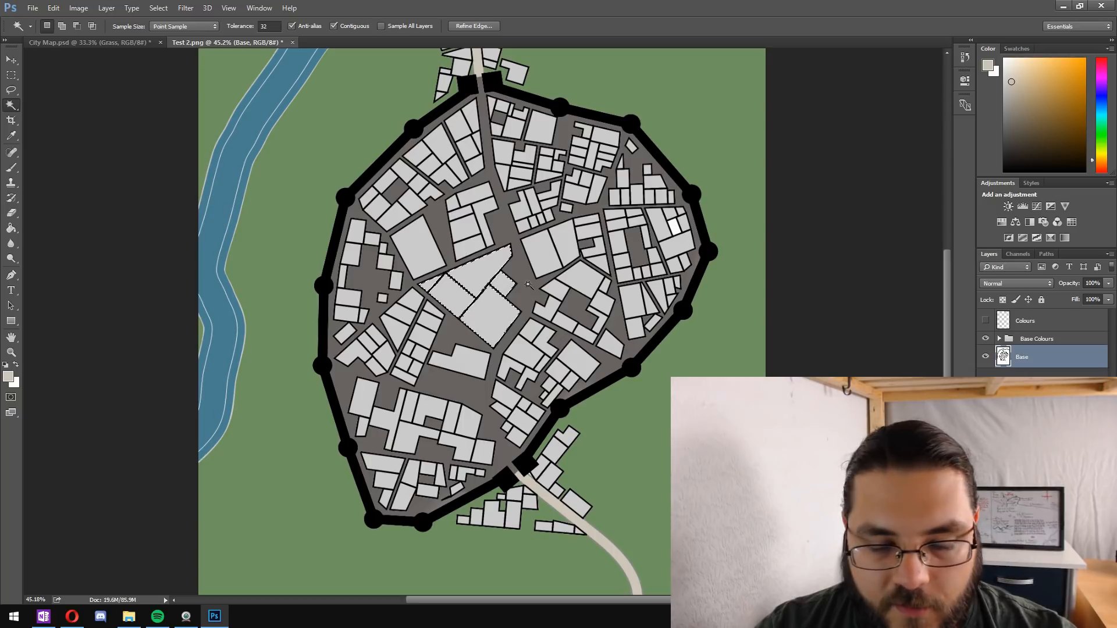
Step: Create a new layer named Market and place it above the Base Colours group
{"action": "key", "text": "ctrl+shift+n"}
{"action": "type", "text": "Market"}
{"action": "key", "text": "Return"}
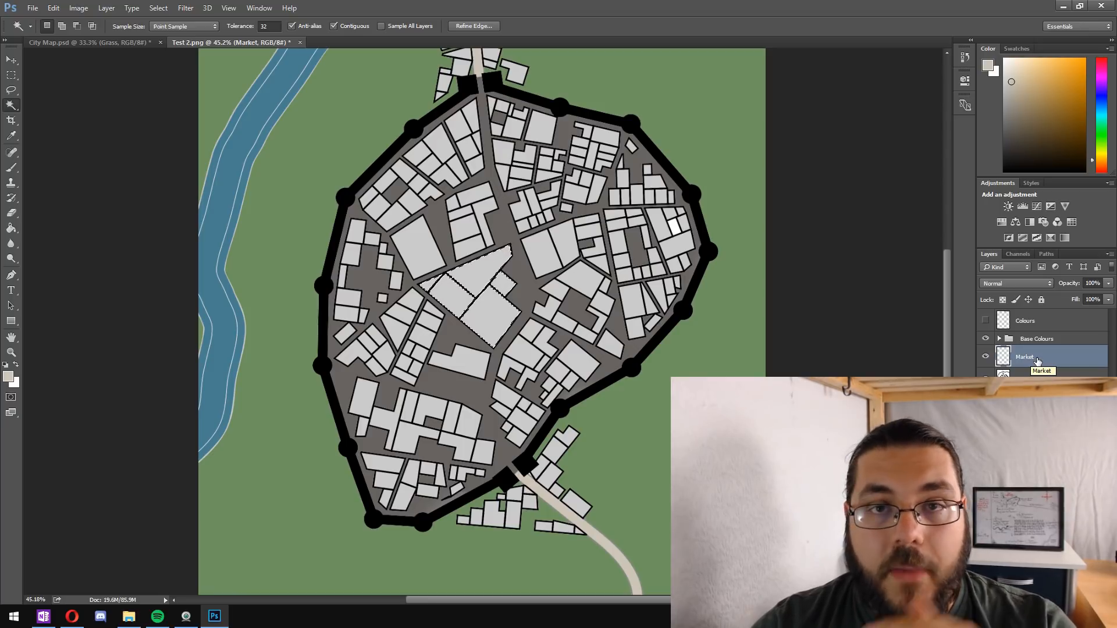
{"action": "left_click_drag", "start_coordinate": [1037, 361], "coordinate": [1034, 333]}
{"action": "key", "text": "ctrl+z"}
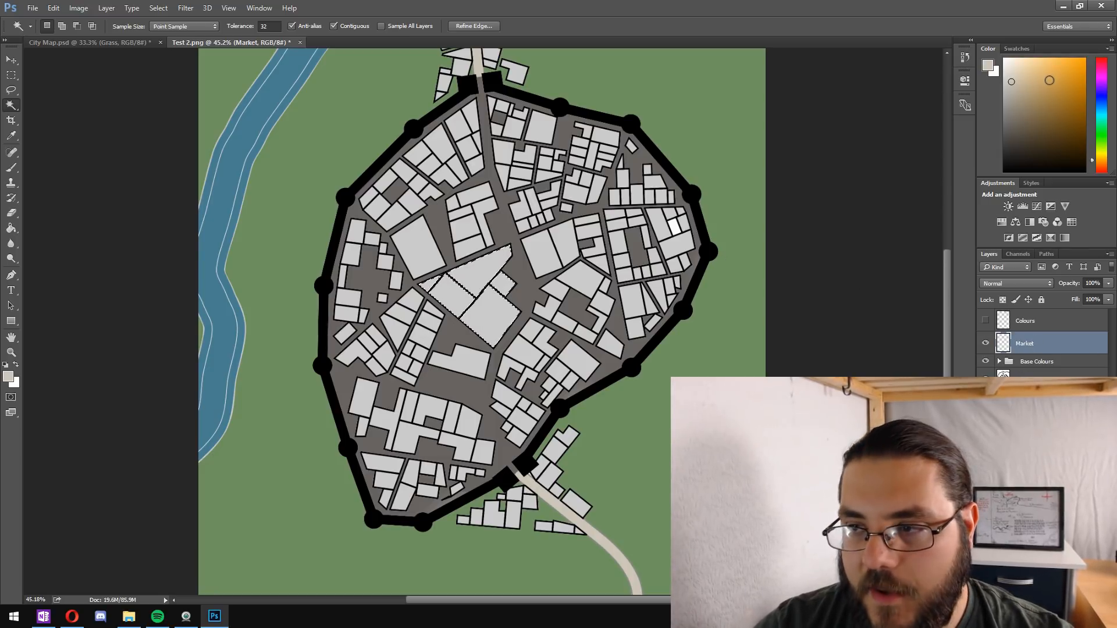
Step: Choose a mustard yellow and paint the selected central buildings on the Market layer with a larger brush
{"action": "left_click", "coordinate": [1101, 156]}
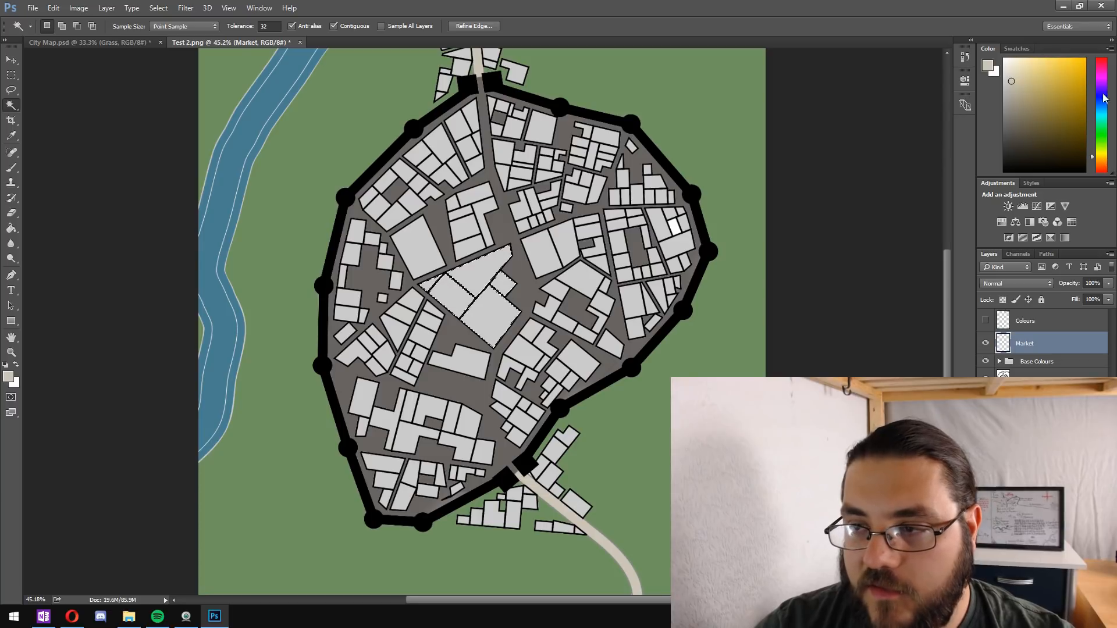
{"action": "left_click", "coordinate": [1060, 91]}
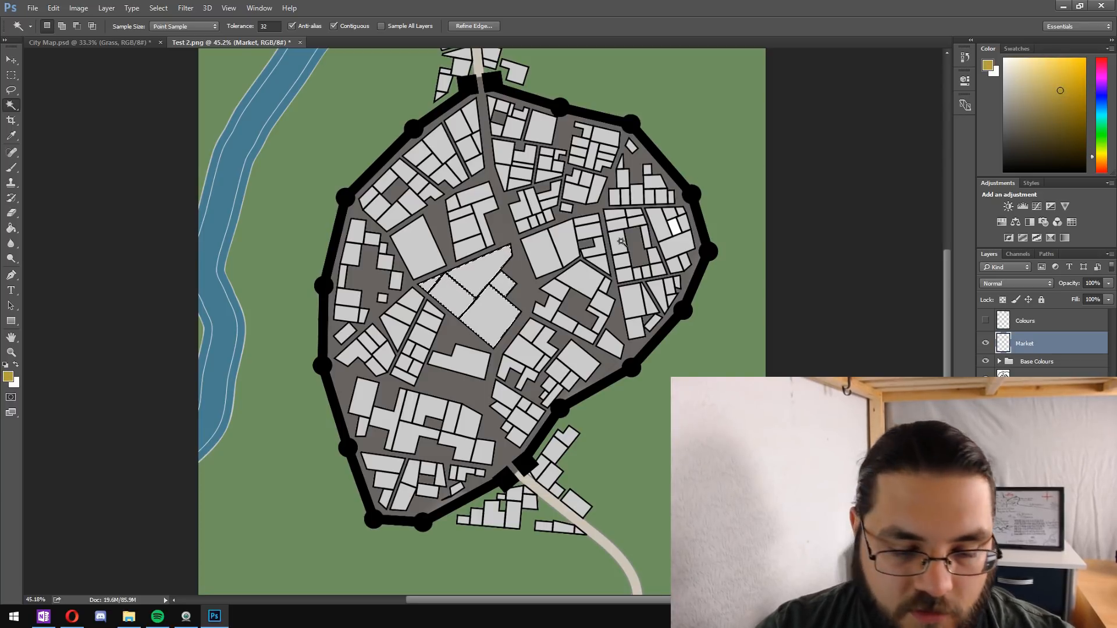
{"action": "key", "text": "b"}
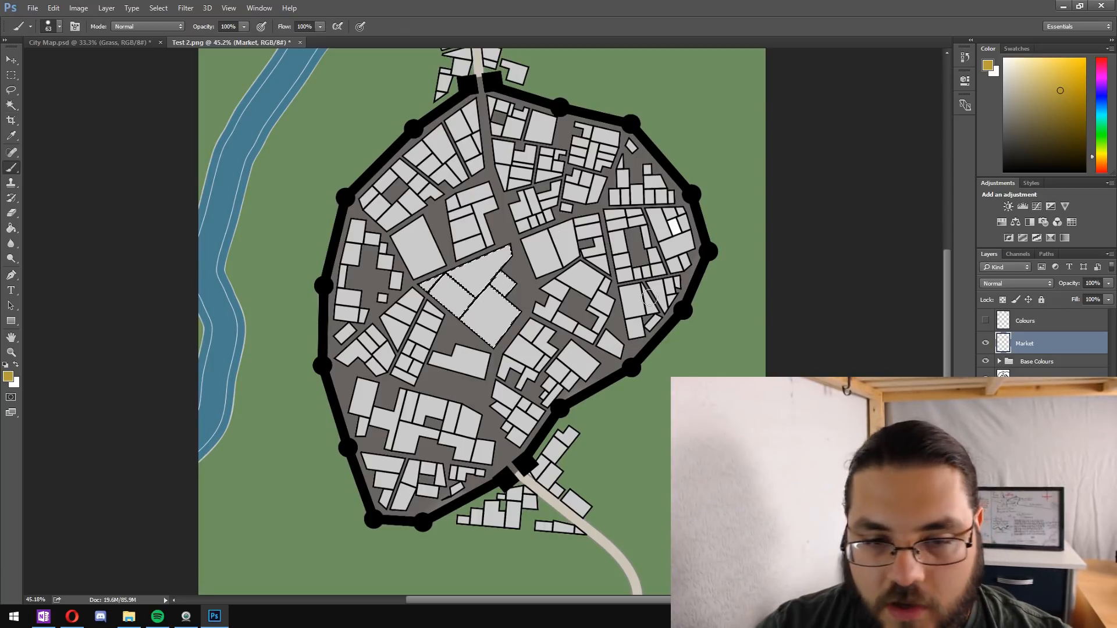
{"action": "left_click", "coordinate": [59, 27]}
{"action": "left_click_drag", "start_coordinate": [100, 62], "coordinate": [122, 63]}
{"action": "mouse_move", "coordinate": [431, 279]}
{"action": "left_mouse_down"}
{"action": "mouse_move", "coordinate": [505, 268]}
{"action": "mouse_move", "coordinate": [474, 309]}
{"action": "mouse_move", "coordinate": [502, 334]}
{"action": "left_mouse_up"}
{"action": "key", "text": "ctrl+d"}
{"action": "key", "text": "w"}
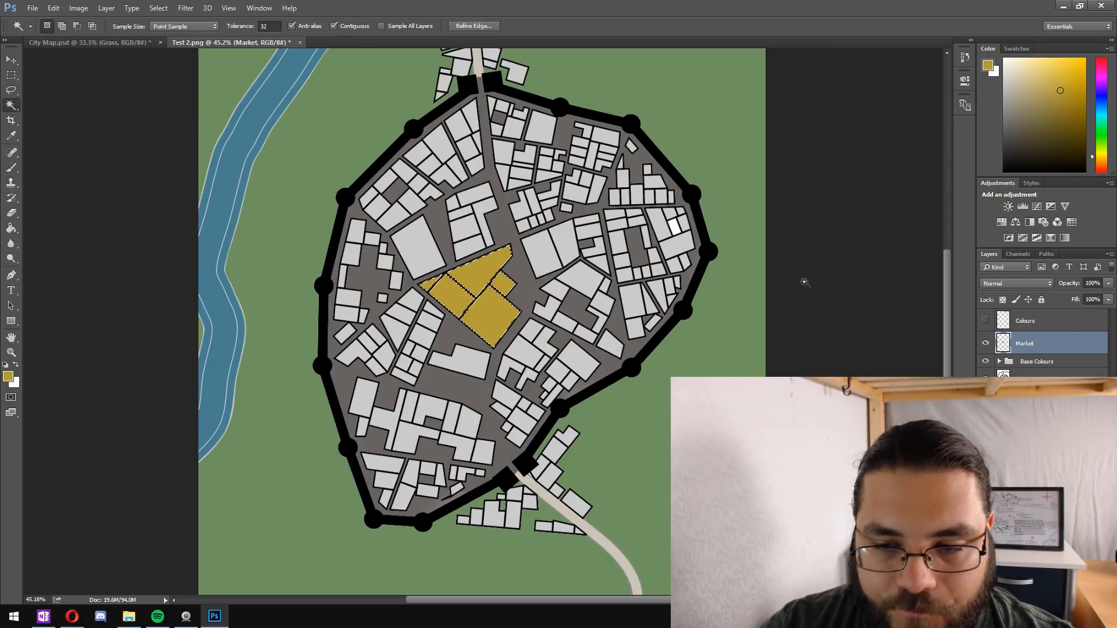
{"action": "scroll", "coordinate": [808, 282], "scroll_direction": "down", "scroll_amount": 2}
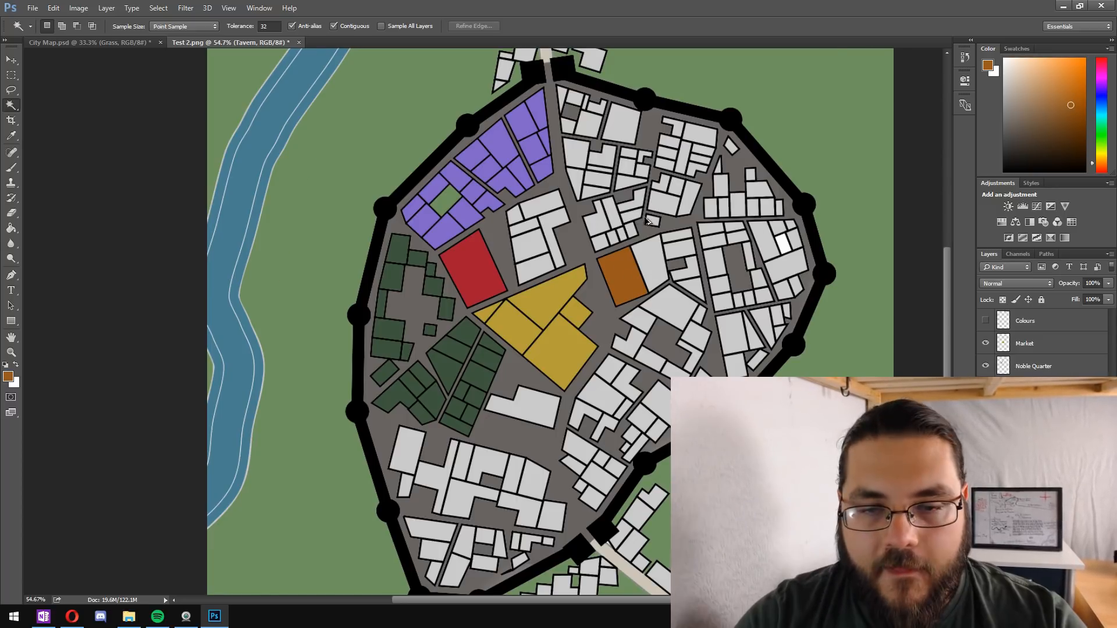
{"action": "scroll", "coordinate": [648, 221], "scroll_direction": "down", "scroll_amount": 3}
{"action": "scroll", "coordinate": [648, 221], "scroll_direction": "down", "scroll_amount": 2}
{"action": "scroll", "coordinate": [593, 221], "scroll_direction": "up", "scroll_amount": 3}
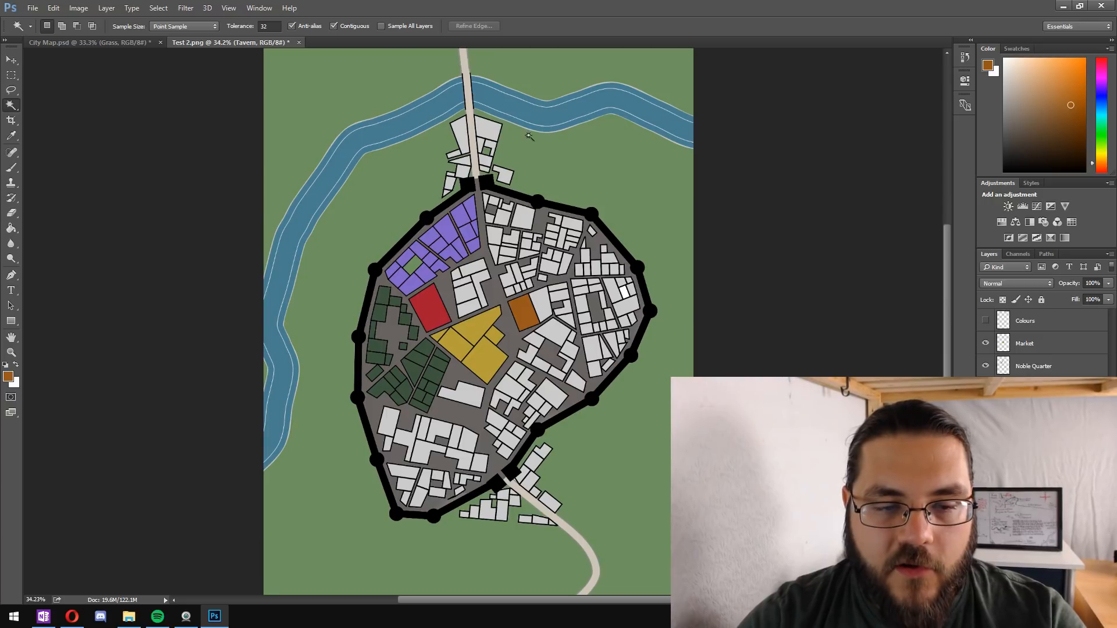
{"action": "scroll", "coordinate": [630, 202], "scroll_direction": "up", "scroll_amount": 1}
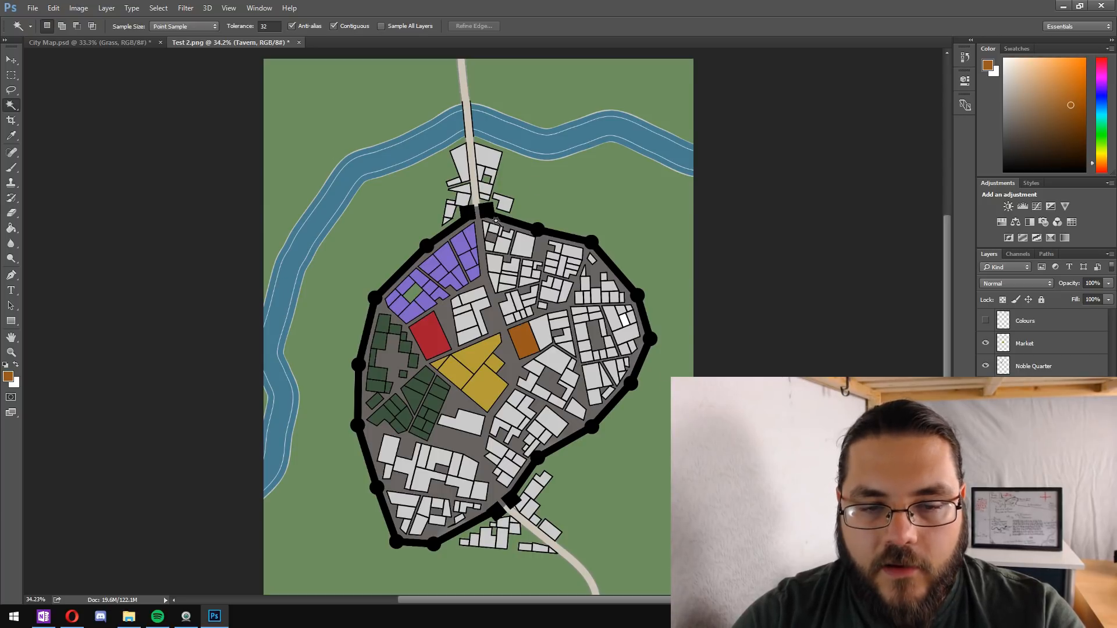
{"action": "scroll", "coordinate": [419, 330], "scroll_direction": "up", "scroll_amount": 2}
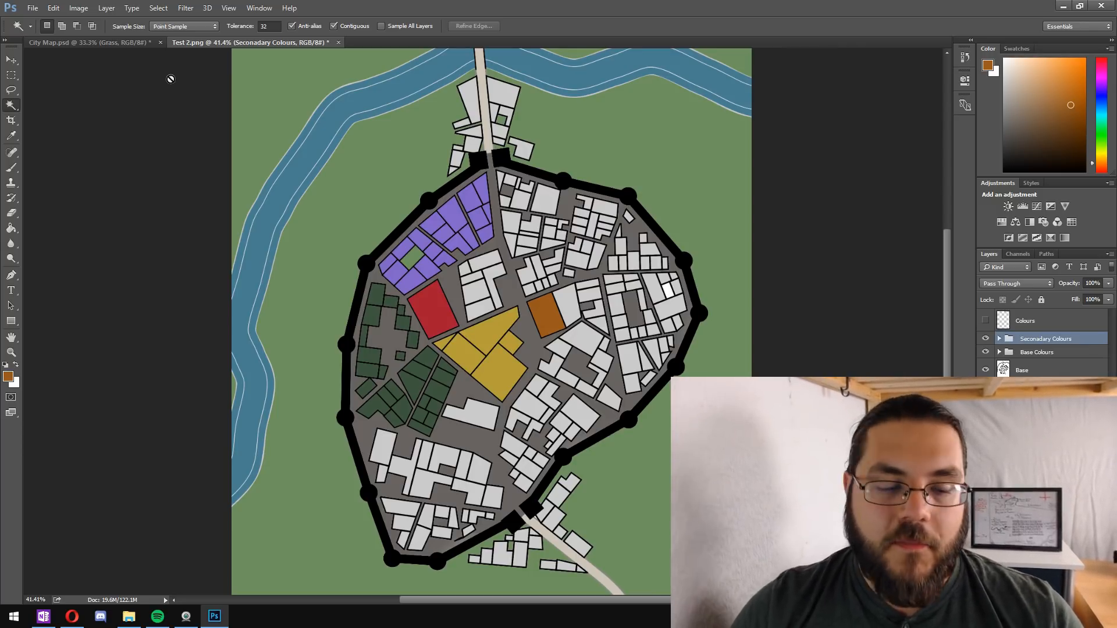
Step: Switch to the Opera browser and search Google Images for "dundjinni tree"
{"action": "key", "text": "alt+Tab"}
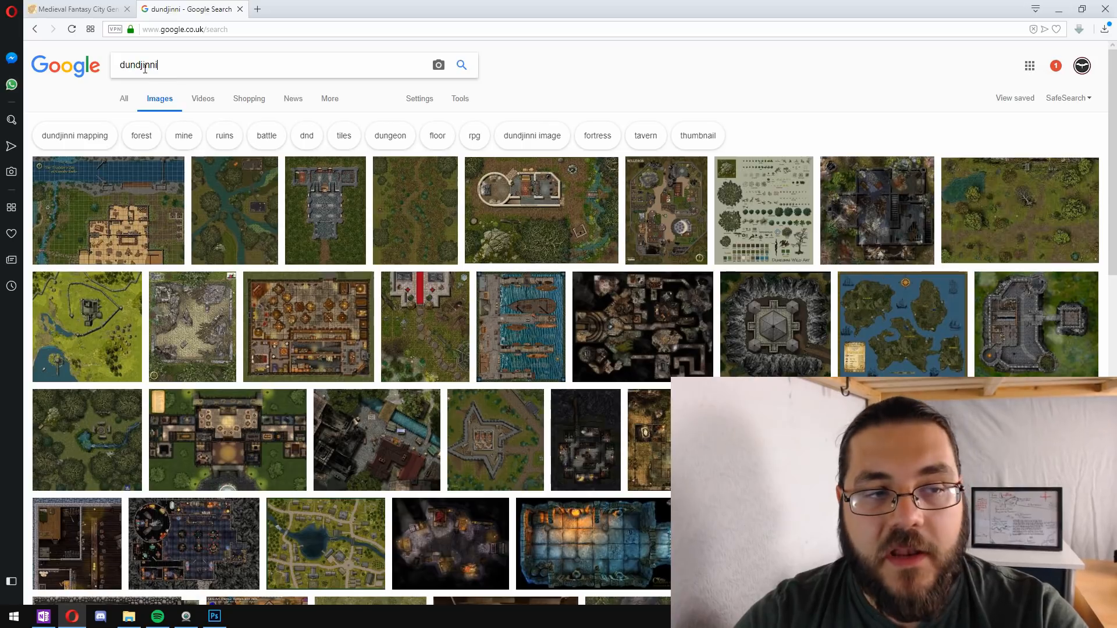
{"action": "left_click", "coordinate": [186, 58]}
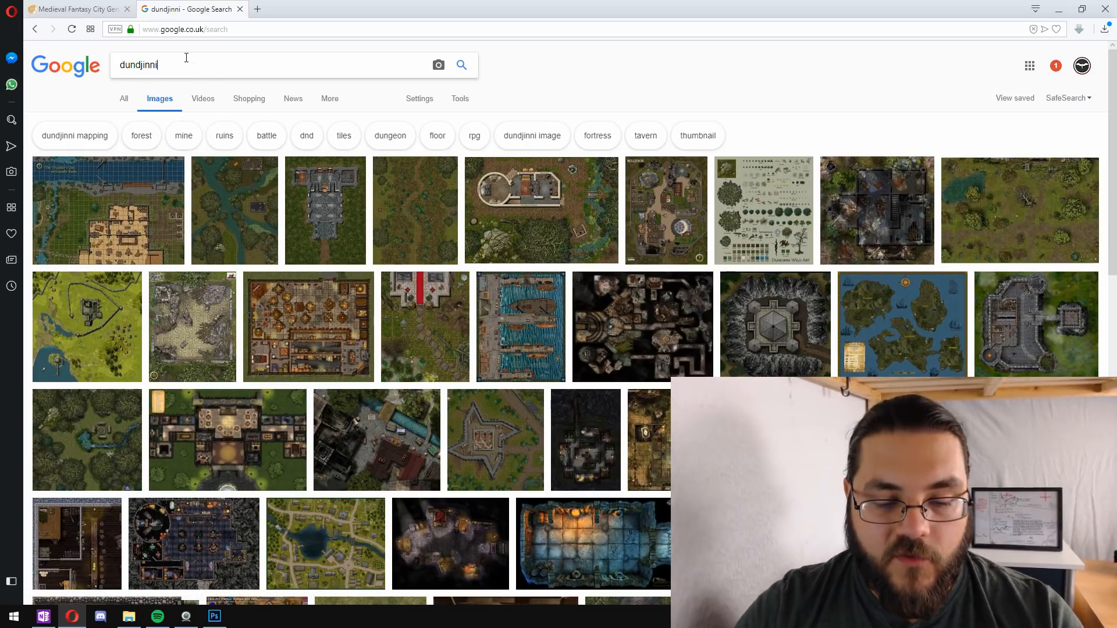
{"action": "type", "text": "tree"}
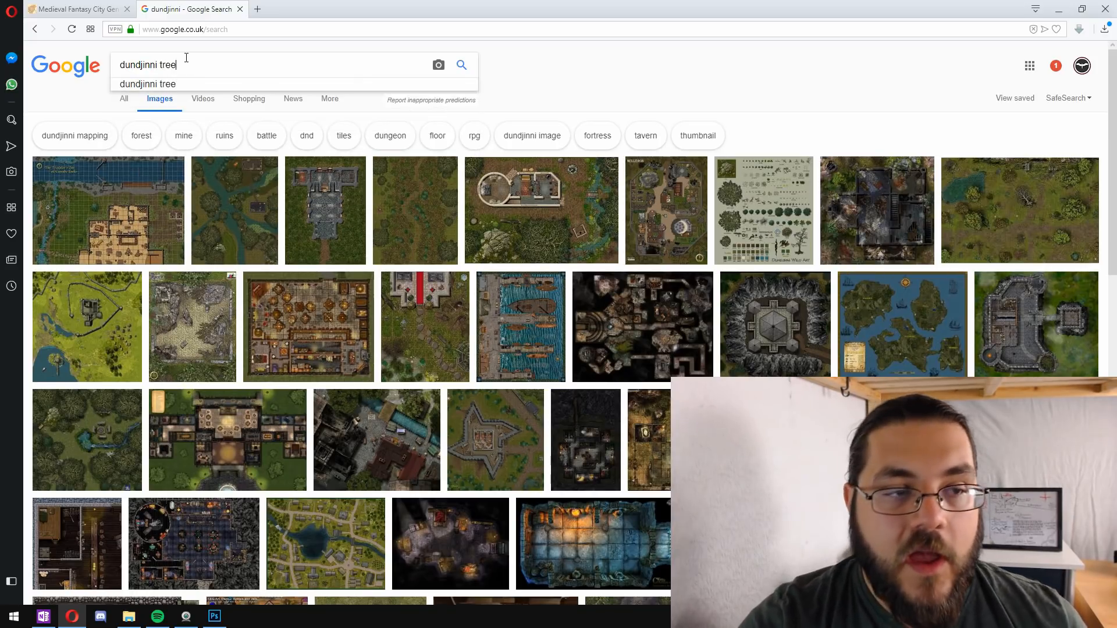
{"action": "key", "text": "Return"}
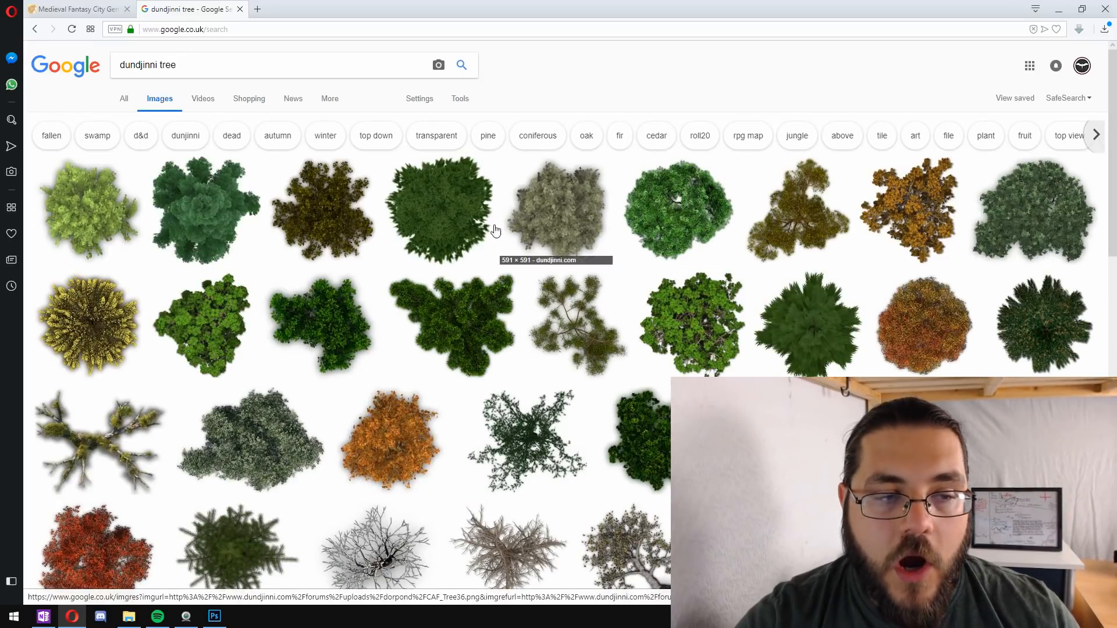
Step: Open three of the top-down tree image results in separate background tabs
{"action": "middle_click", "coordinate": [465, 189]}
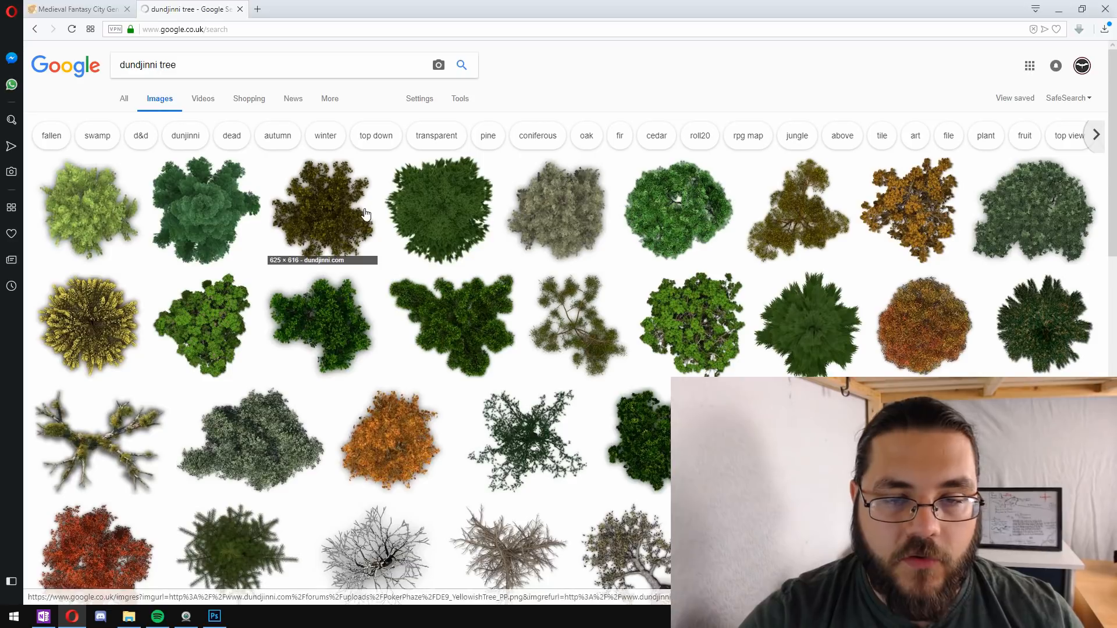
{"action": "middle_click", "coordinate": [549, 218]}
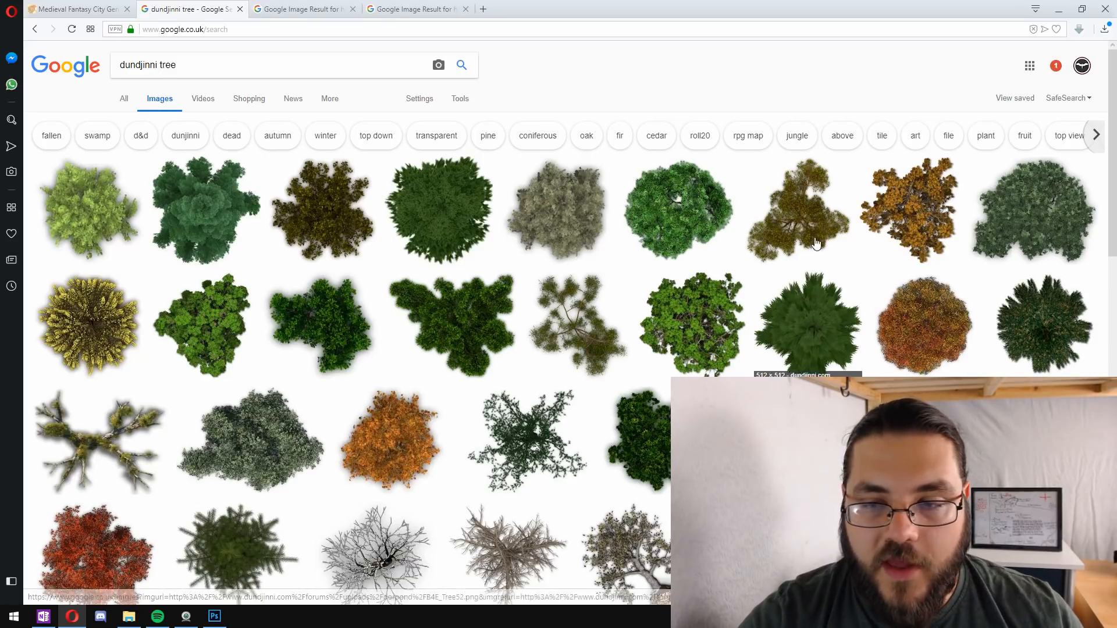
{"action": "middle_click", "coordinate": [797, 221]}
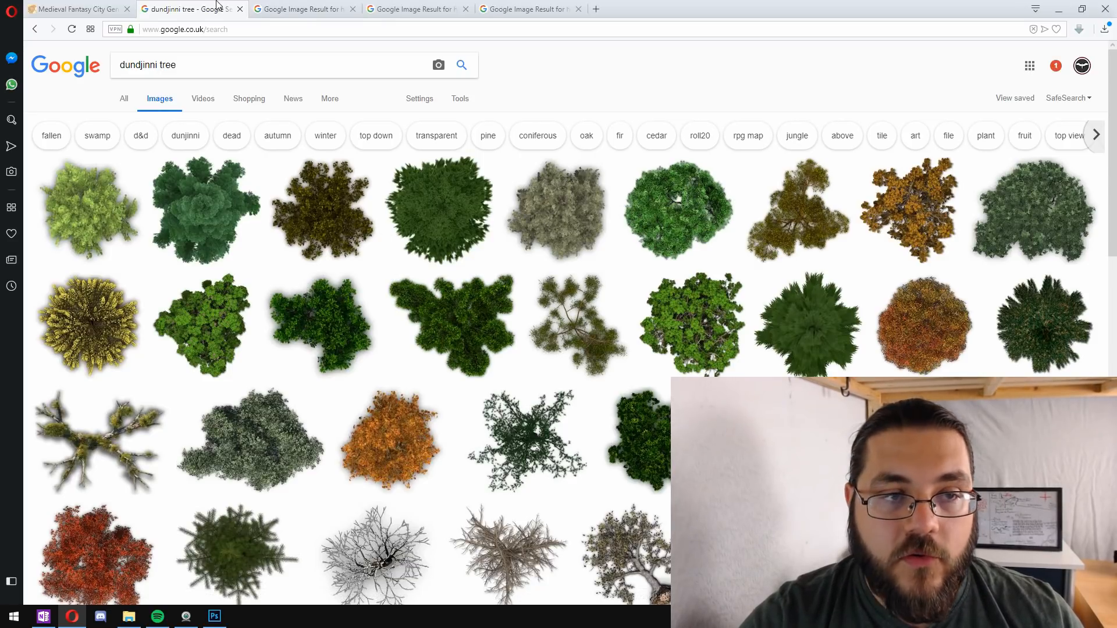
Step: Save DE9_YellowishTree_PP.png and the other opened tree images to the Desktop, closing each image tab once it is saved
{"action": "left_click", "coordinate": [416, 9]}
{"action": "right_click", "coordinate": [360, 265]}
{"action": "left_click", "coordinate": [427, 362]}
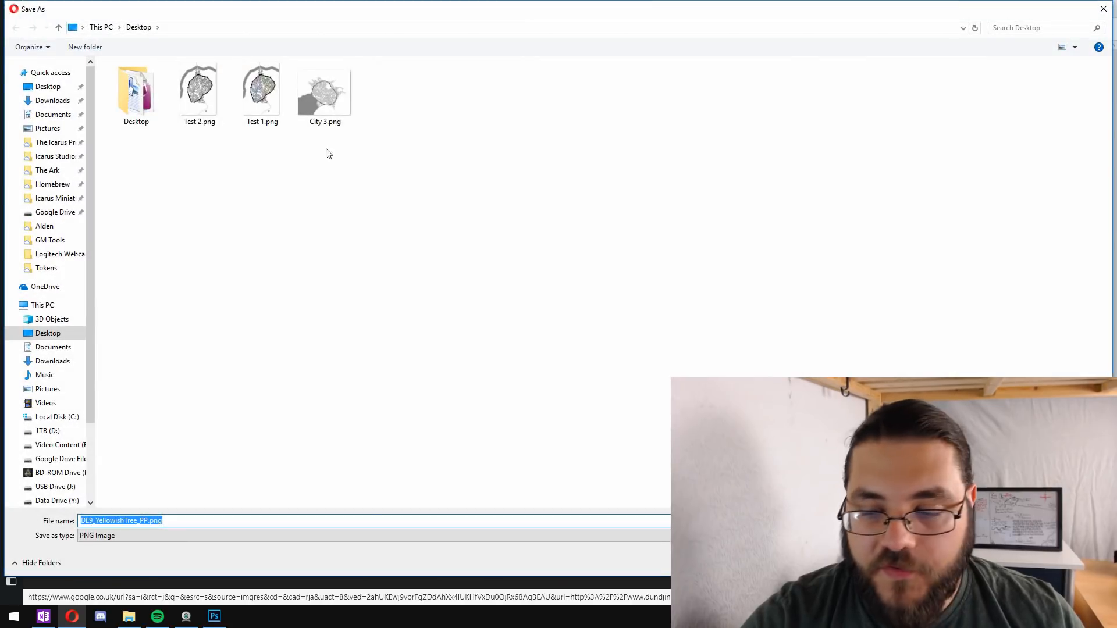
{"action": "key", "text": "Return"}
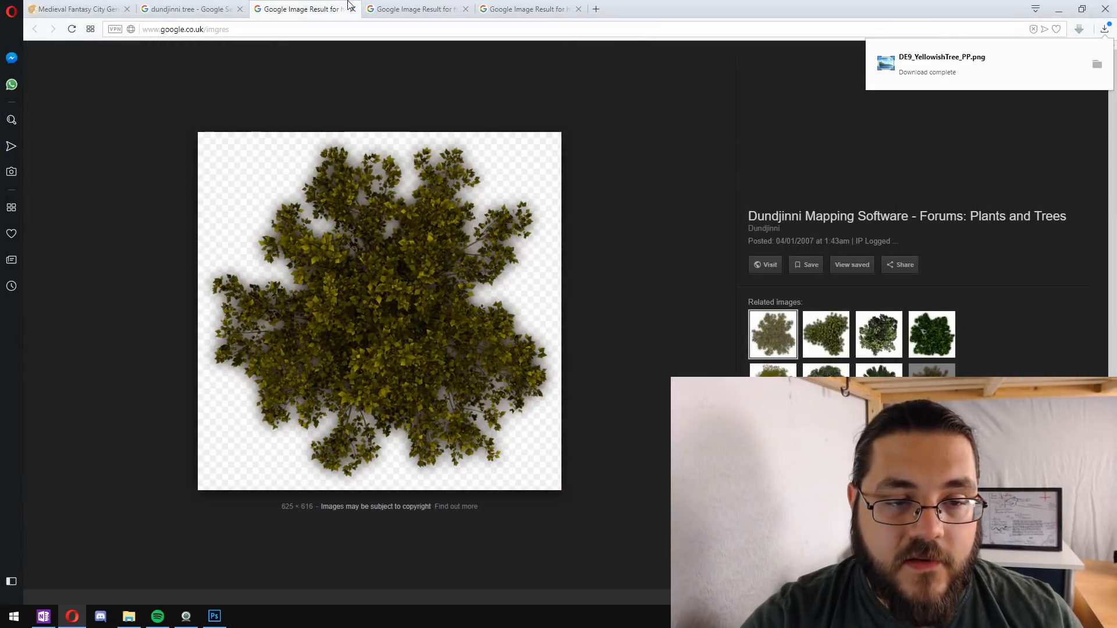
{"action": "key", "text": "ctrl+w"}
{"action": "right_click", "coordinate": [403, 269]}
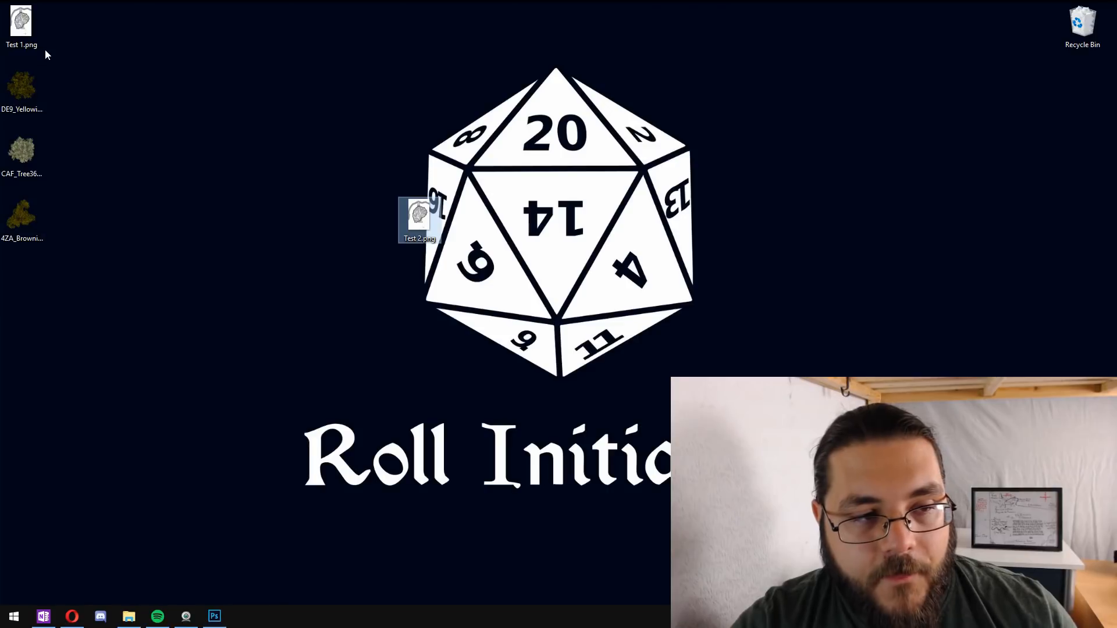
Step: Place the downloaded tree images and their copies as a small cluster on the grass in the city map's south-east corner
{"action": "left_click_drag", "start_coordinate": [117, 326], "coordinate": [689, 318]}
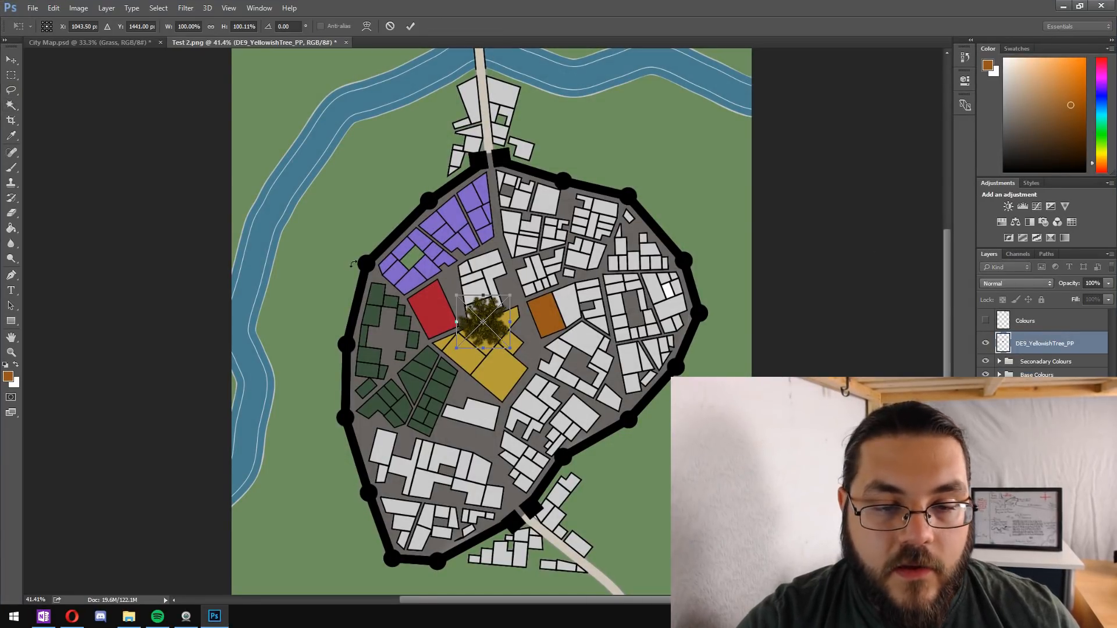
{"action": "left_click_drag", "start_coordinate": [484, 325], "coordinate": [714, 485]}
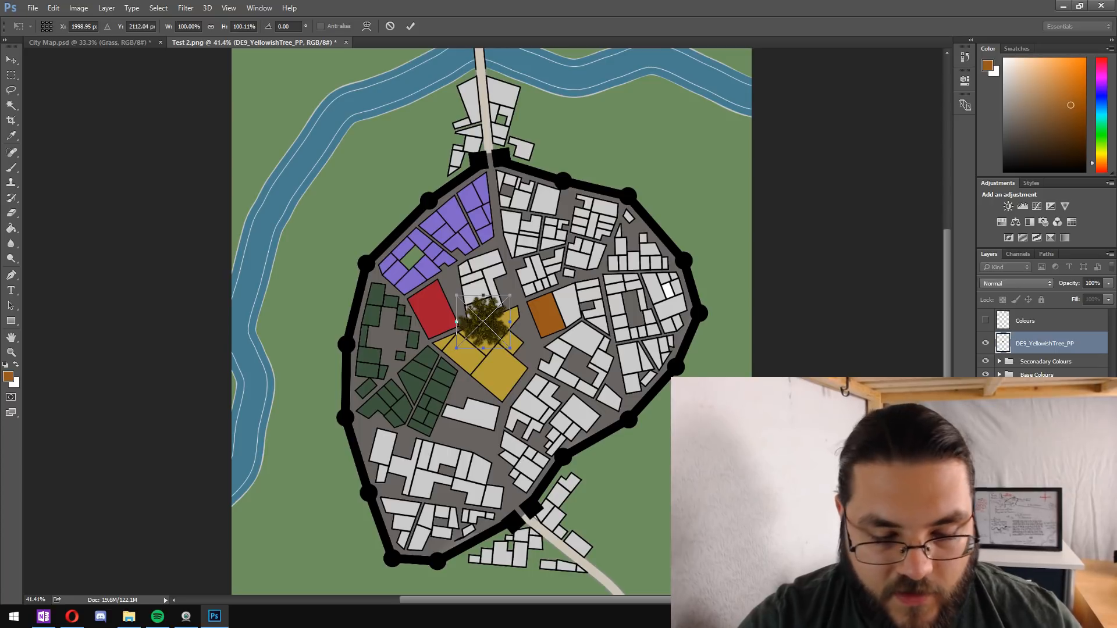
{"action": "key", "text": "ctrl+z"}
{"action": "left_click_drag", "start_coordinate": [484, 321], "coordinate": [710, 541]}
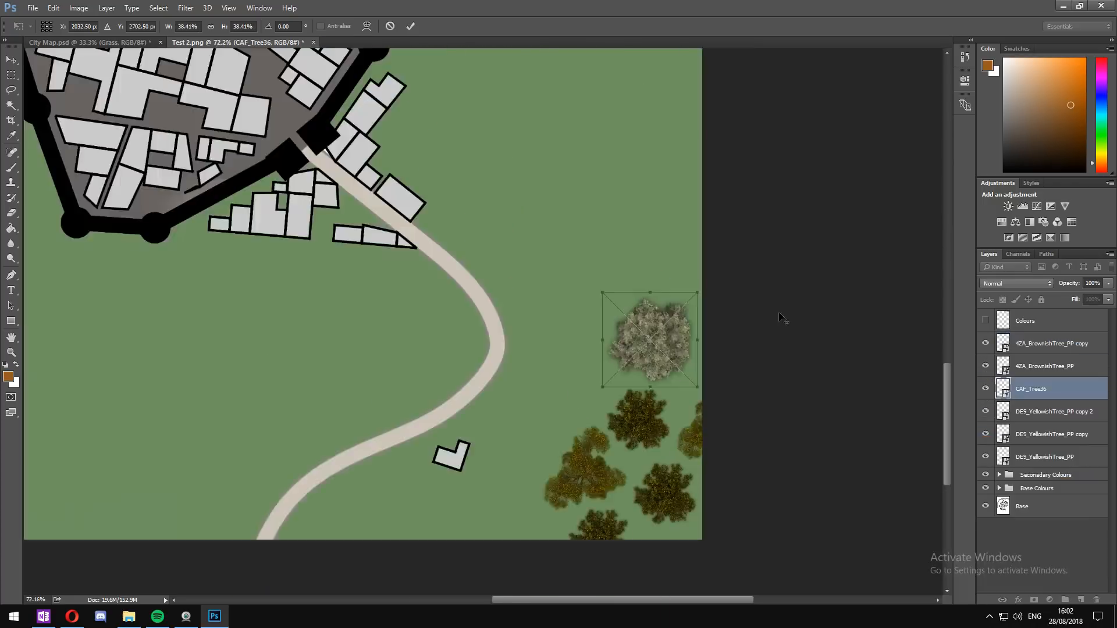
{"action": "scroll", "coordinate": [779, 317], "scroll_direction": "down", "scroll_amount": 3}
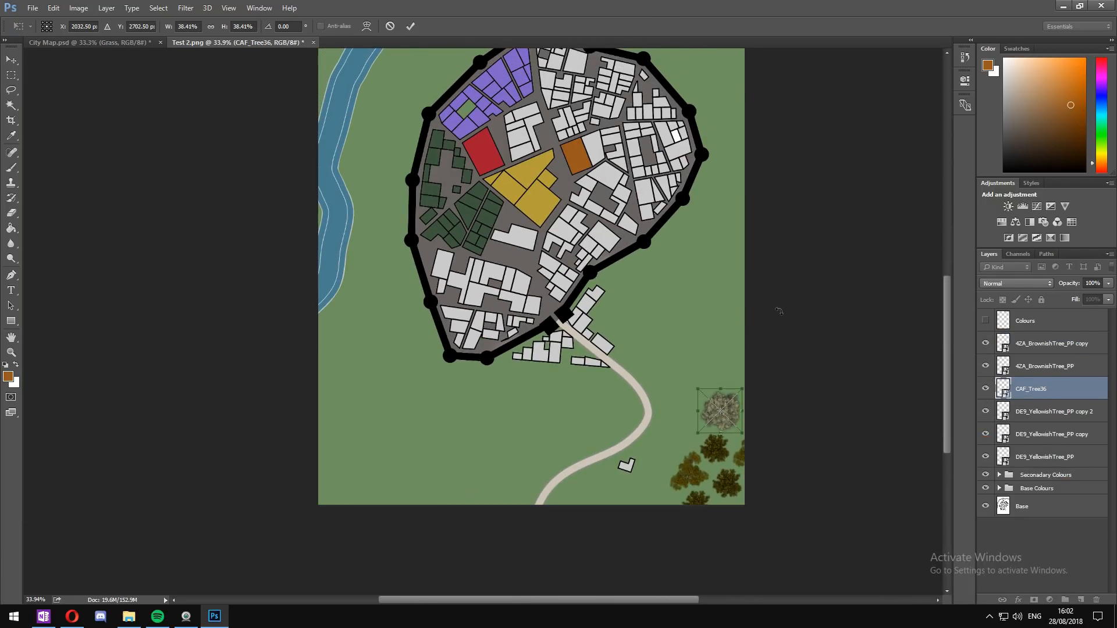
{"action": "key", "text": "Return"}
Step: Group all the tree layers into a group named Forest
{"action": "left_click", "coordinate": [1072, 352]}
{"action": "left_click", "coordinate": [1062, 458], "text": "shift"}
{"action": "right_click", "coordinate": [1050, 384]}
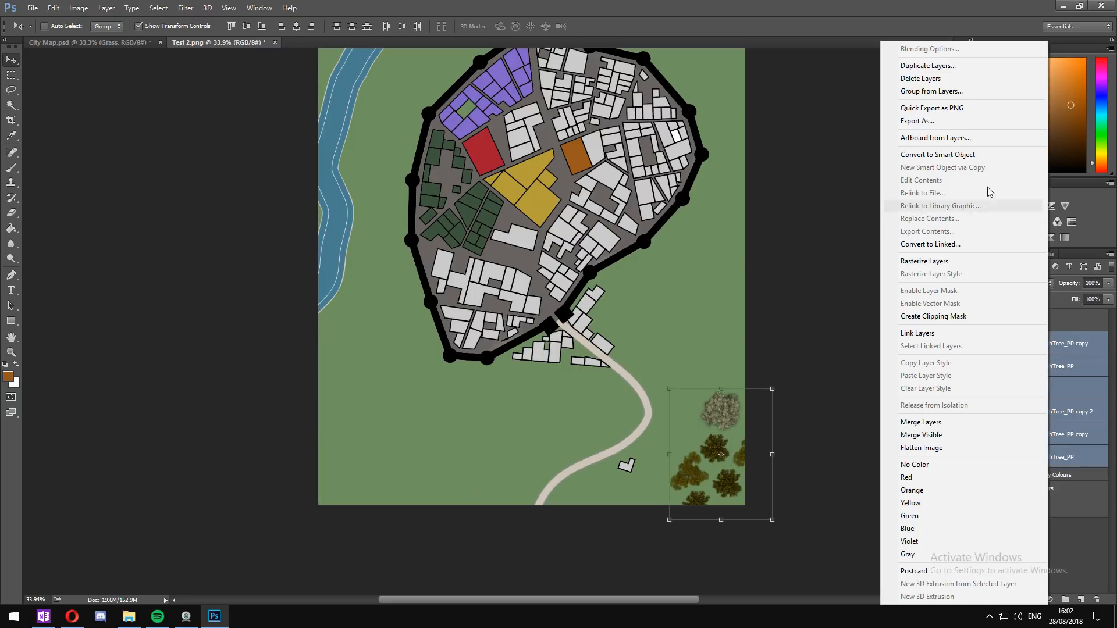
{"action": "left_click", "coordinate": [954, 92]}
{"action": "type", "text": "F"}
{"action": "key", "text": "Return"}
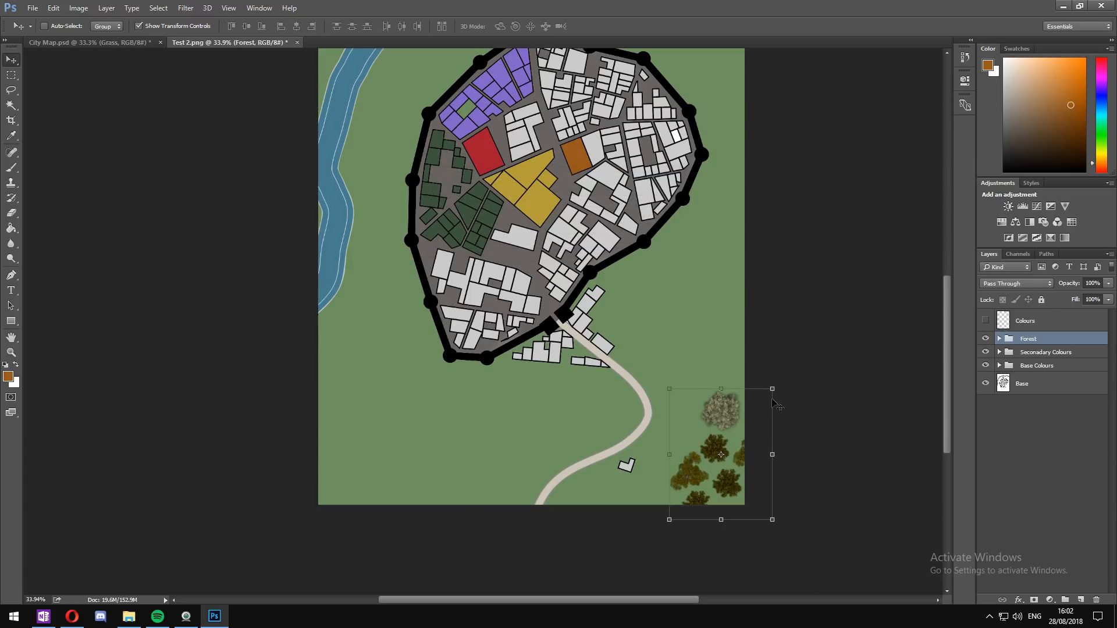
Step: Select the secondary colours group and look over the coloured city map from the northern river to the southern road
{"action": "left_click", "coordinate": [1050, 353]}
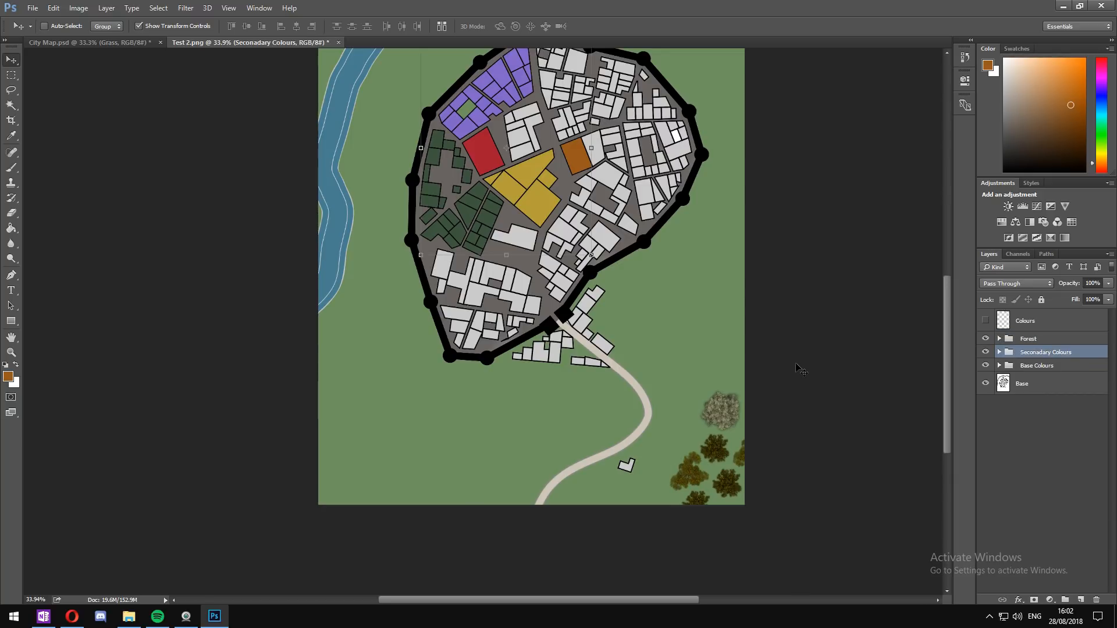
{"action": "scroll", "coordinate": [800, 373], "scroll_direction": "up", "scroll_amount": 5}
{"action": "scroll", "coordinate": [809, 389], "scroll_direction": "down", "scroll_amount": 2}
{"action": "scroll", "coordinate": [810, 394], "scroll_direction": "down", "scroll_amount": 1}
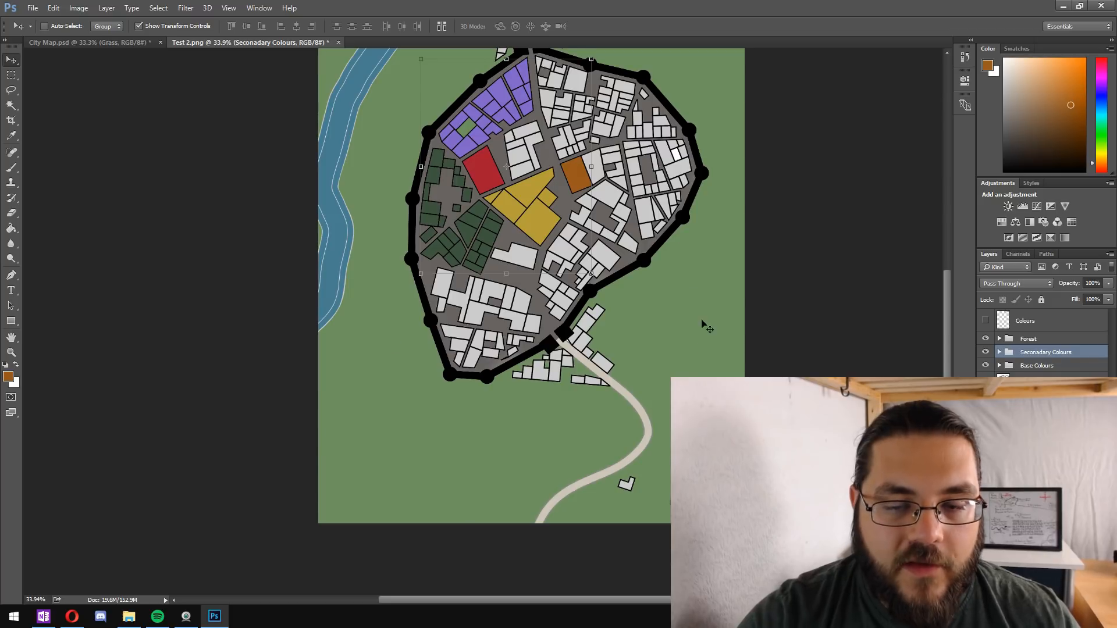
{"action": "scroll", "coordinate": [721, 306], "scroll_direction": "up", "scroll_amount": 5}
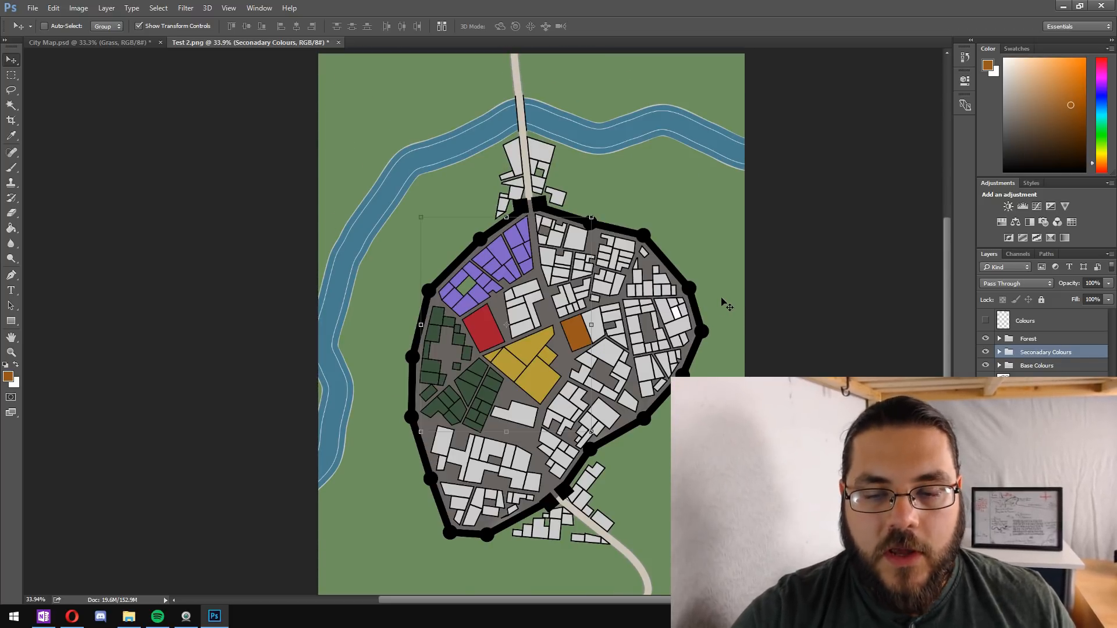
{"action": "scroll", "coordinate": [726, 305], "scroll_direction": "down", "scroll_amount": 3}
{"action": "scroll", "coordinate": [726, 305], "scroll_direction": "up", "scroll_amount": 2}
{"action": "scroll", "coordinate": [723, 303], "scroll_direction": "up", "scroll_amount": 3}
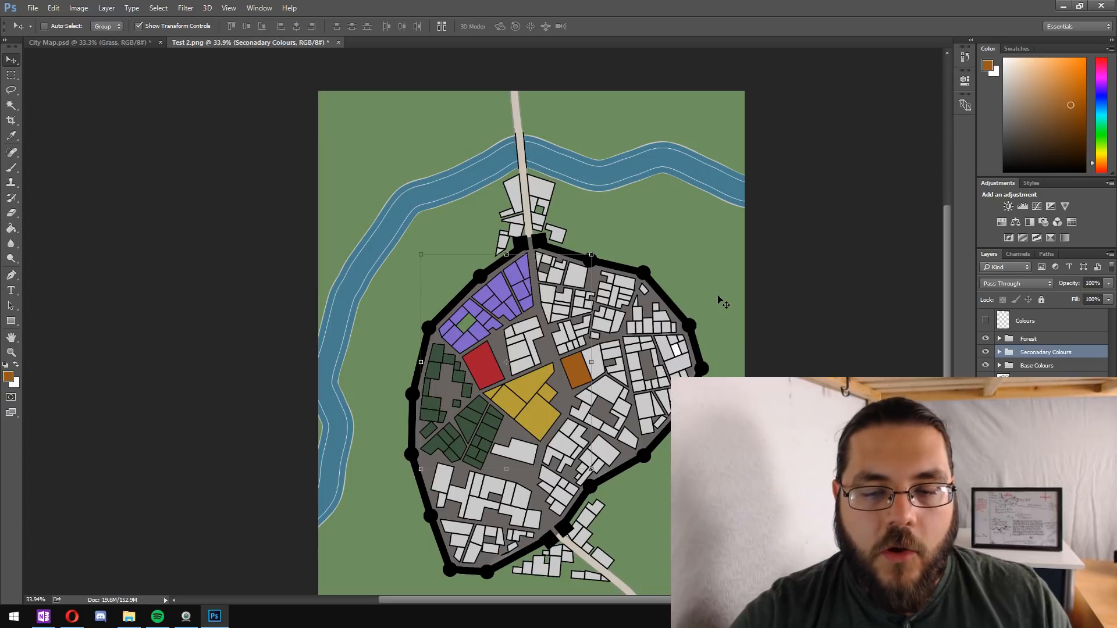
{"action": "scroll", "coordinate": [724, 302], "scroll_direction": "down", "scroll_amount": 6}
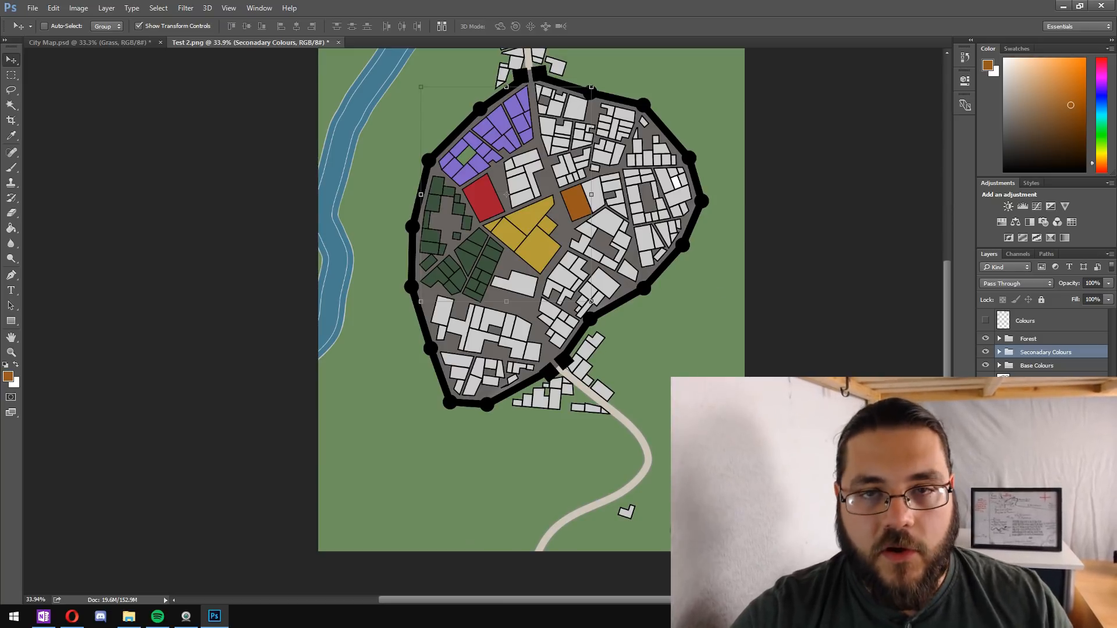
{"action": "scroll", "coordinate": [530, 314], "scroll_direction": "up", "scroll_amount": 4}
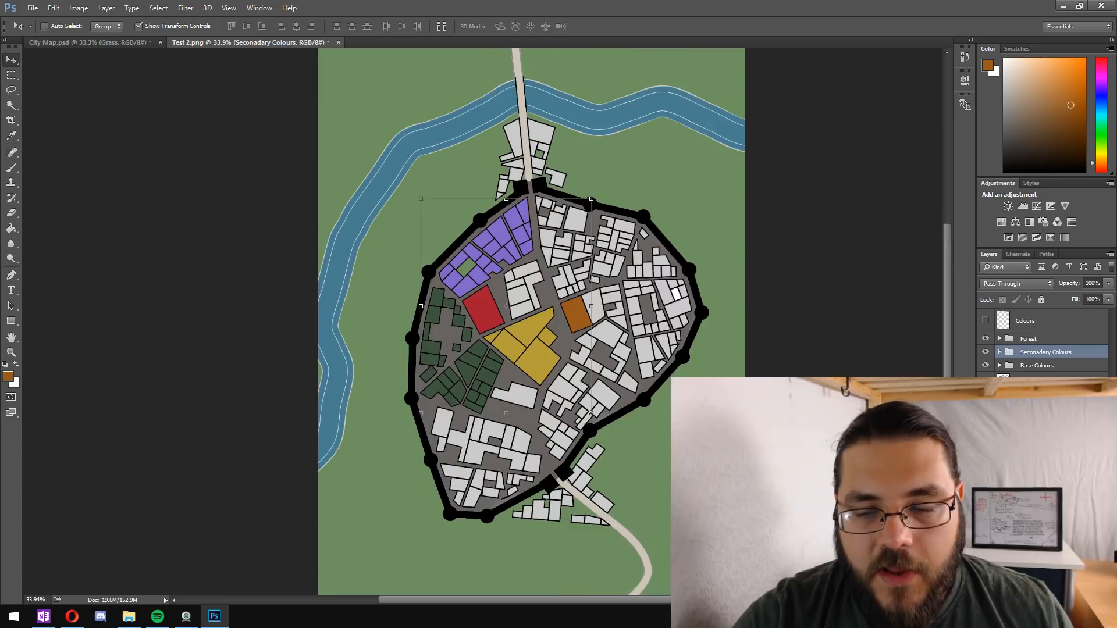
{"action": "scroll", "coordinate": [530, 315], "scroll_direction": "down", "scroll_amount": 4}
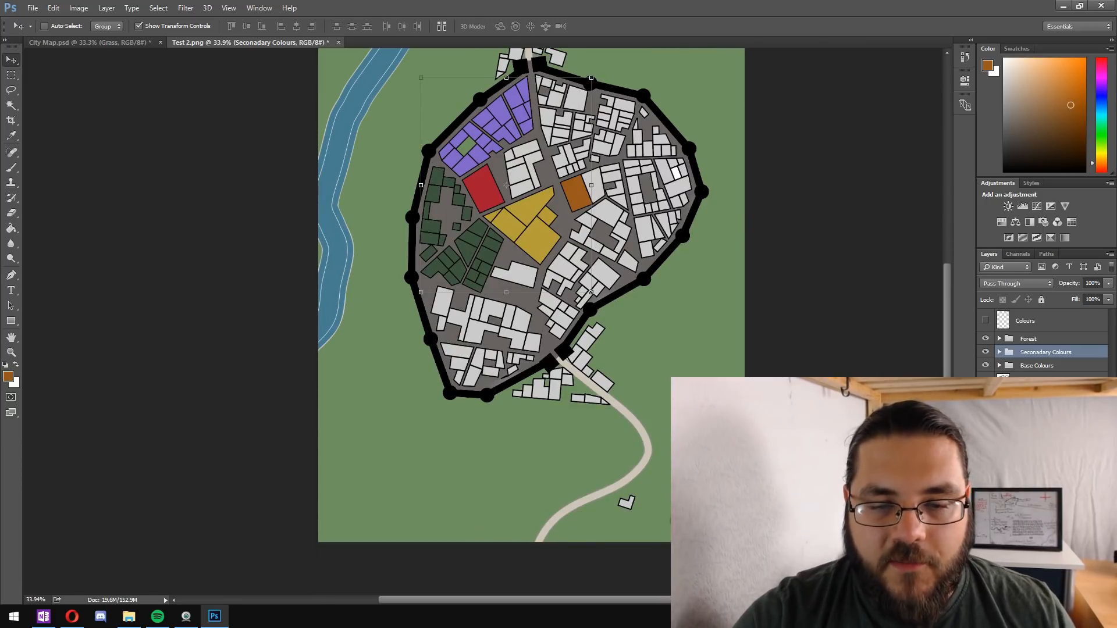
{"action": "scroll", "coordinate": [617, 211], "scroll_direction": "up", "scroll_amount": 4}
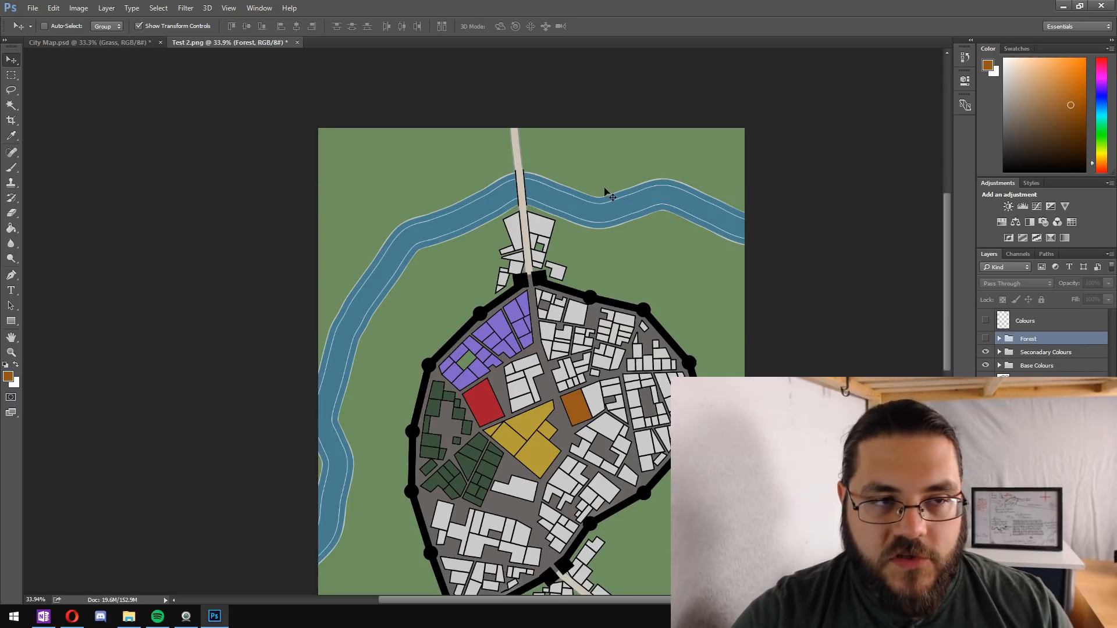
Step: Switch to the City Map.psd document and examine its coloured districts, city walls and the ships at the docks
{"action": "left_click", "coordinate": [116, 40]}
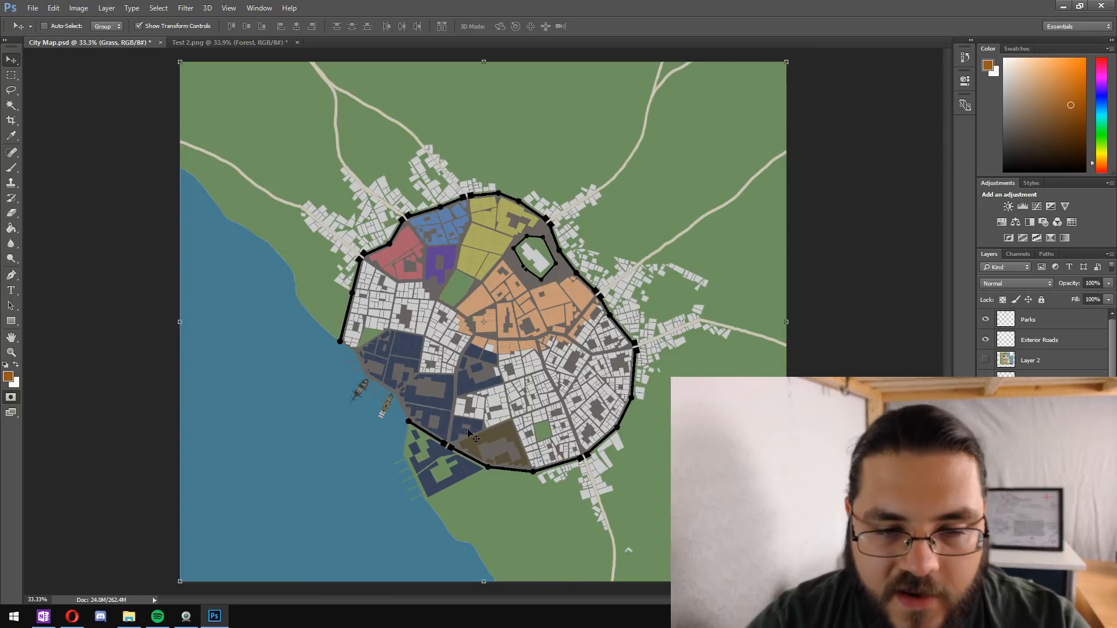
{"action": "scroll", "coordinate": [408, 403], "scroll_direction": "up", "scroll_amount": 3}
{"action": "scroll", "coordinate": [582, 430], "scroll_direction": "down", "scroll_amount": 2}
{"action": "scroll", "coordinate": [608, 411], "scroll_direction": "up", "scroll_amount": 2}
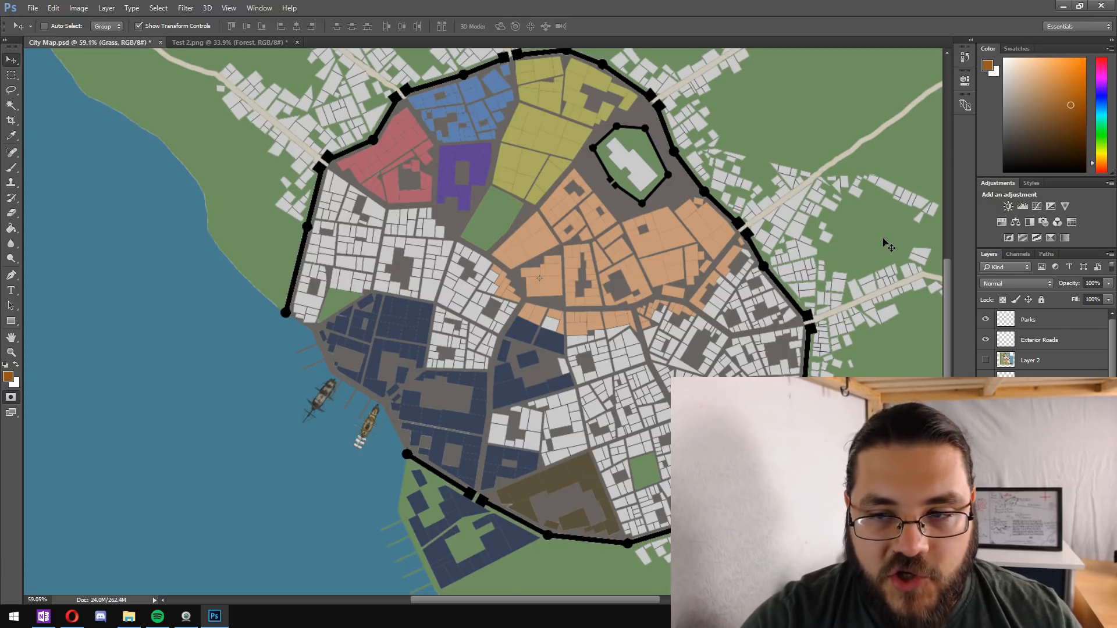
{"action": "scroll", "coordinate": [891, 249], "scroll_direction": "up", "scroll_amount": 3}
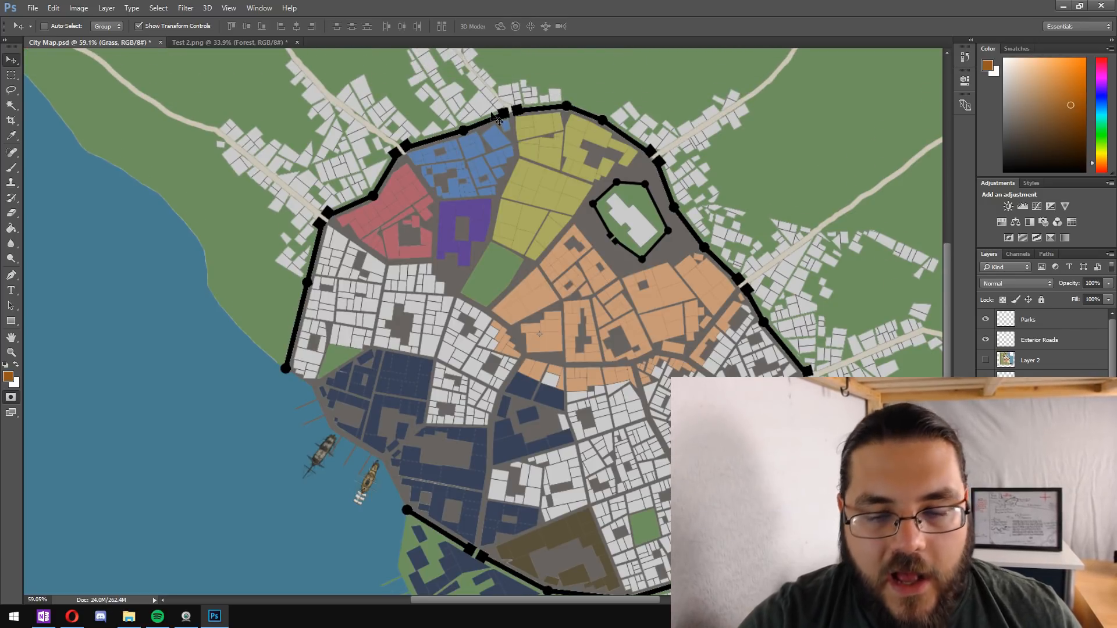
{"action": "scroll", "coordinate": [309, 339], "scroll_direction": "down", "scroll_amount": 3}
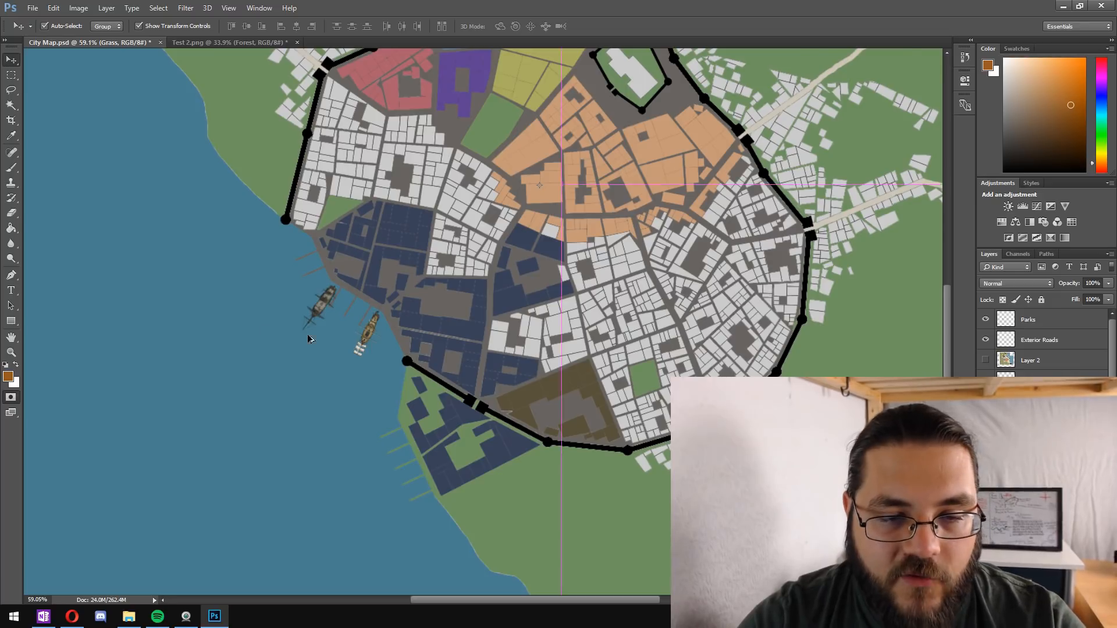
{"action": "scroll", "coordinate": [308, 339], "scroll_direction": "up", "scroll_amount": 5}
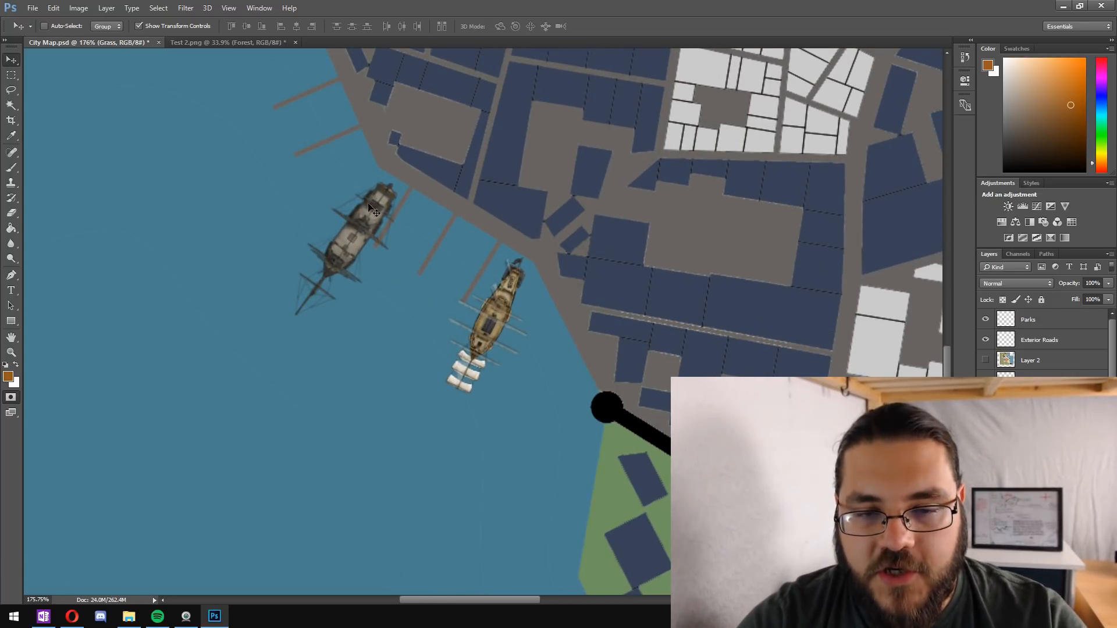
{"action": "scroll", "coordinate": [512, 279], "scroll_direction": "down", "scroll_amount": 8}
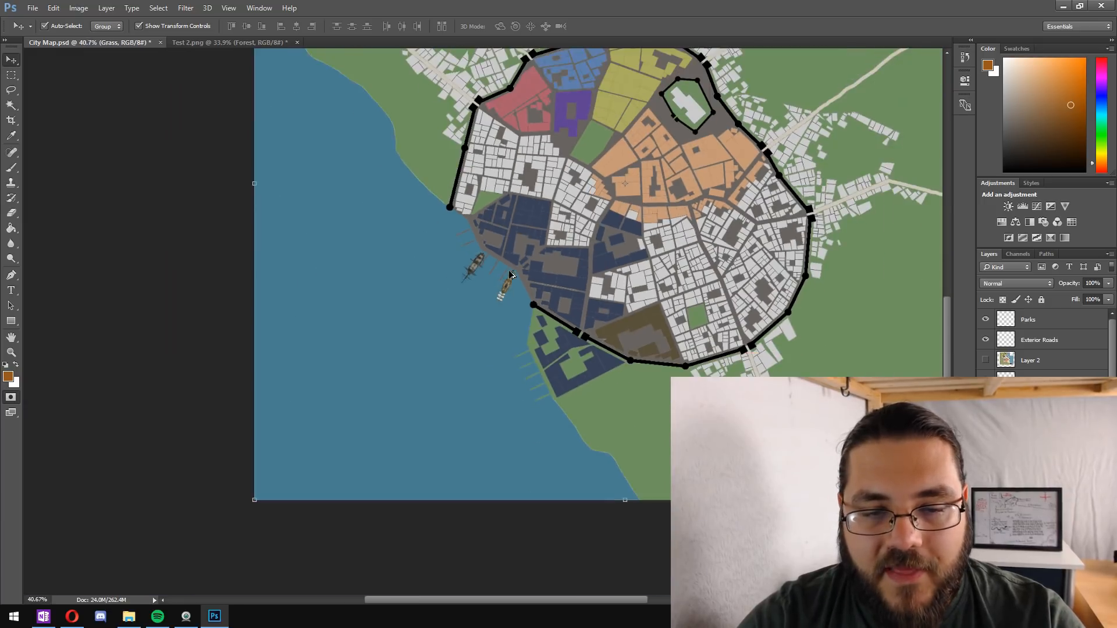
{"action": "scroll", "coordinate": [509, 278], "scroll_direction": "up", "scroll_amount": 3}
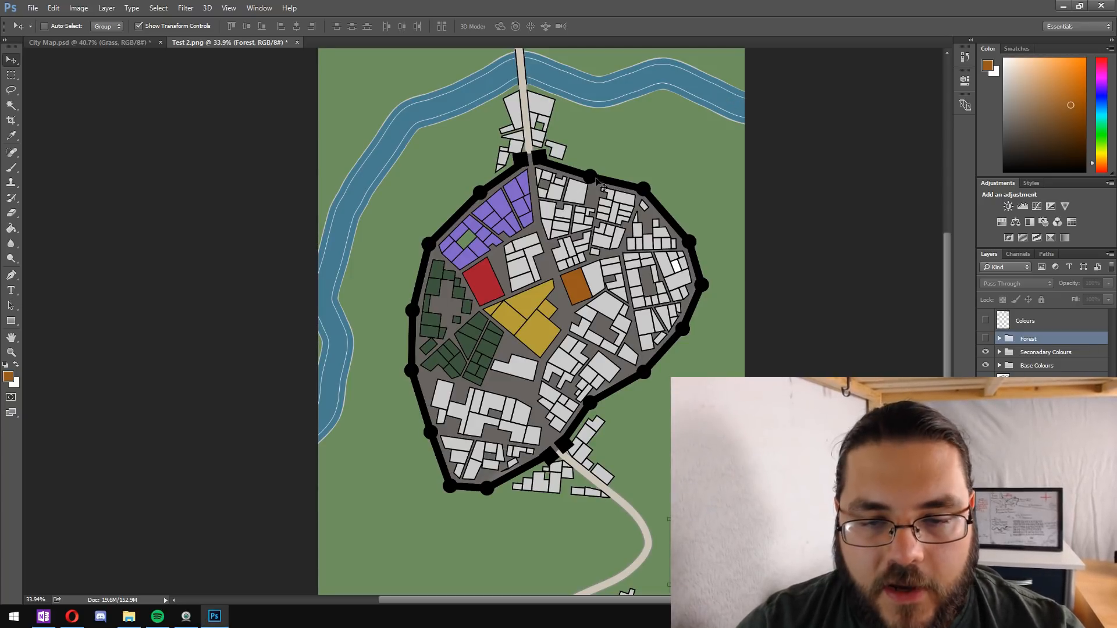
Step: Add a 24 pt text label reading The Goblin's Head beside the orange building and colour the text black
{"action": "scroll", "coordinate": [589, 271], "scroll_direction": "up", "scroll_amount": 5}
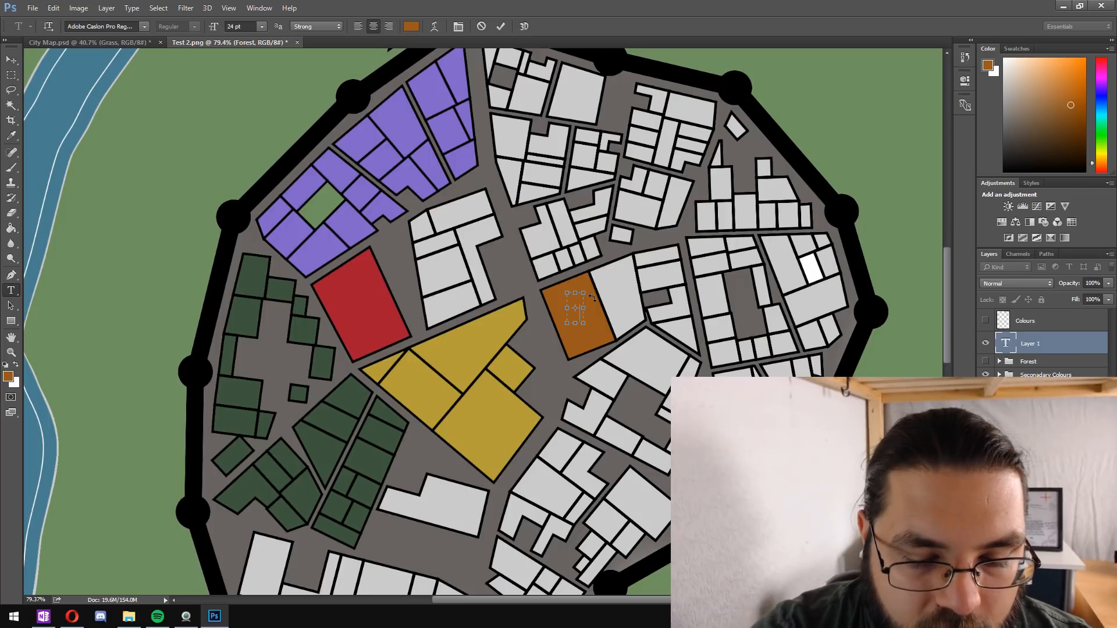
{"action": "left_click_drag", "start_coordinate": [592, 297], "coordinate": [846, 299]}
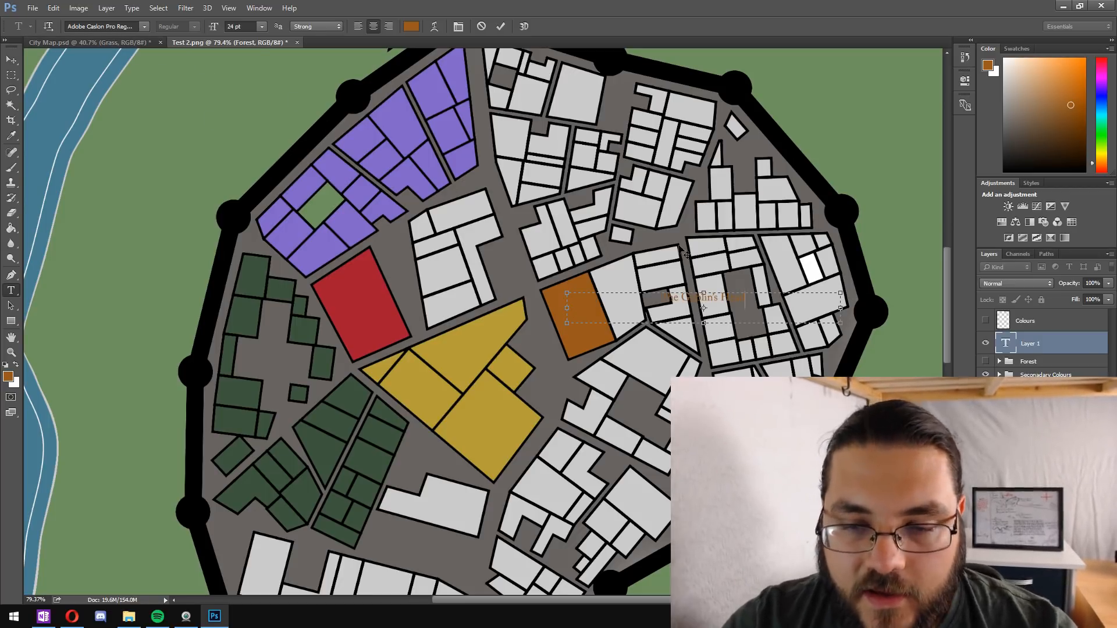
{"action": "key", "text": "ctrl+a"}
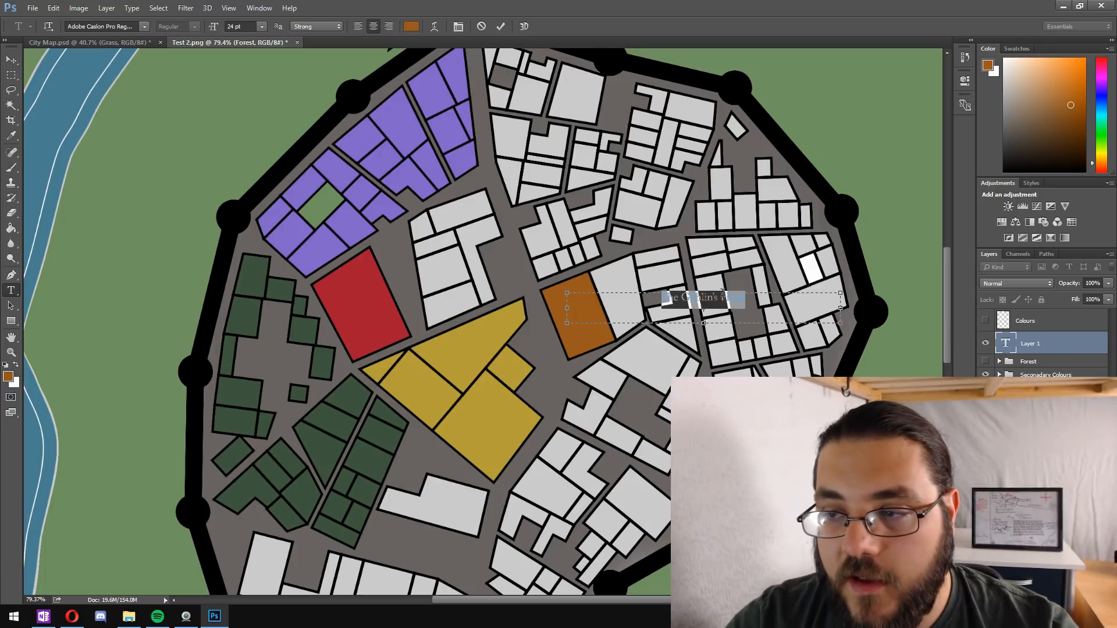
{"action": "left_click", "coordinate": [1007, 174]}
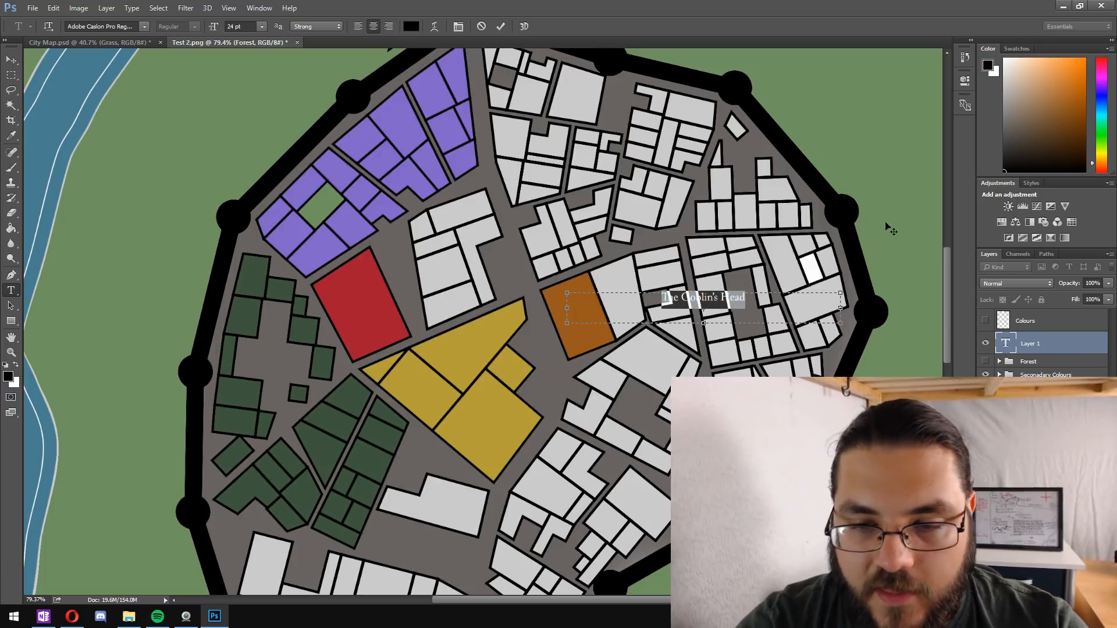
{"action": "key", "text": "BackSpace"}
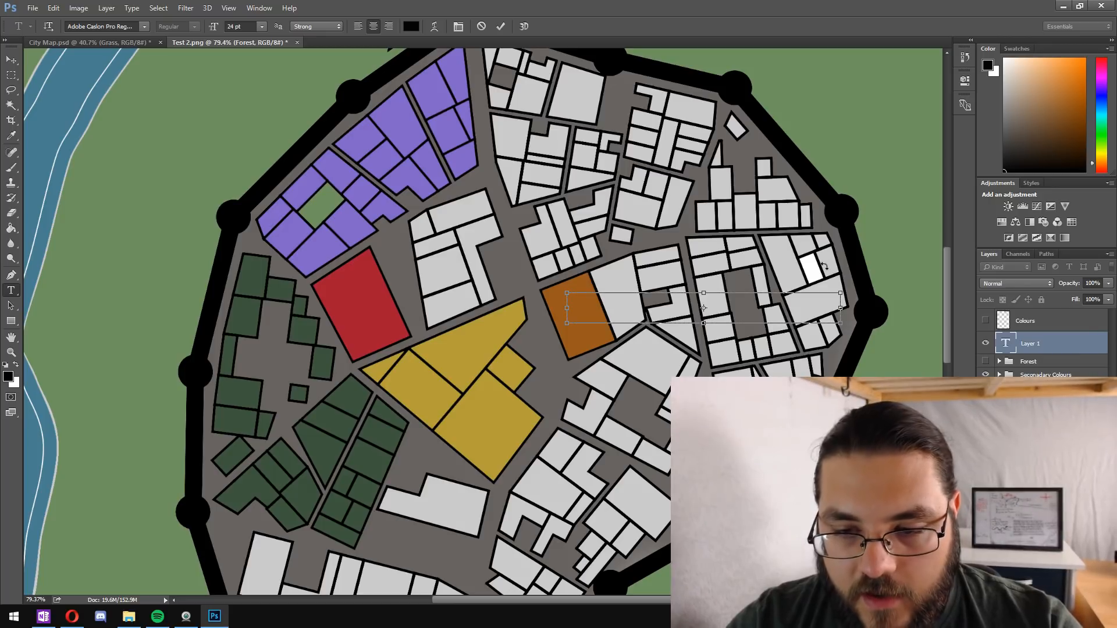
{"action": "key", "text": "ctrl+z"}
{"action": "left_click", "coordinate": [756, 303]}
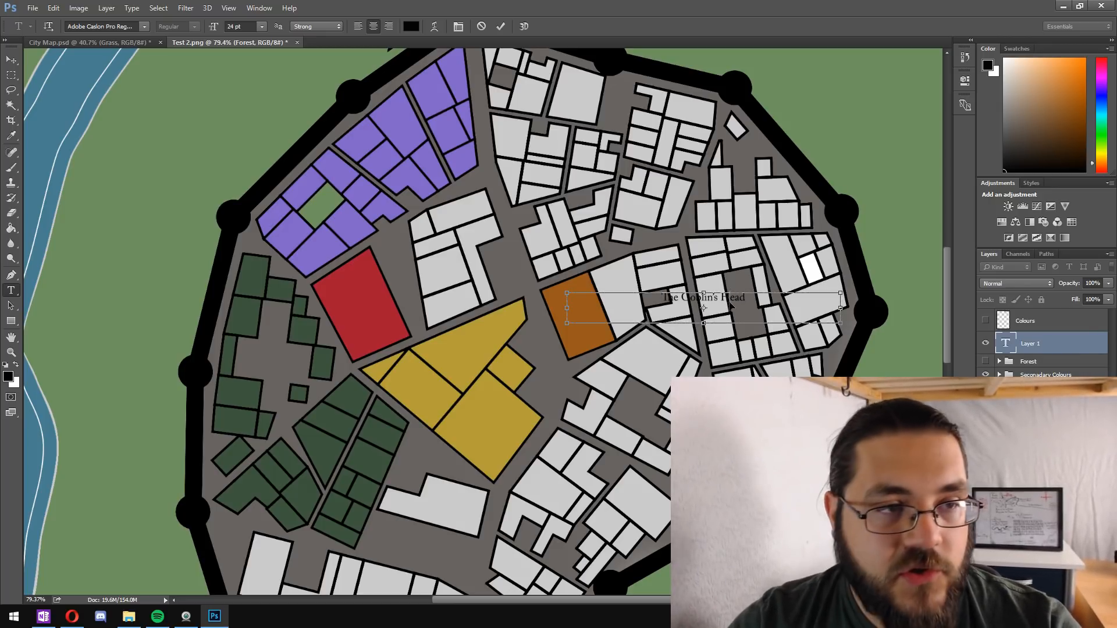
Step: Select the whole The Goblin's Head label text and look up a replacement font by the name "wind"
{"action": "key", "text": "ctrl+a"}
{"action": "left_click", "coordinate": [140, 27]}
{"action": "type", "text": "wind"}
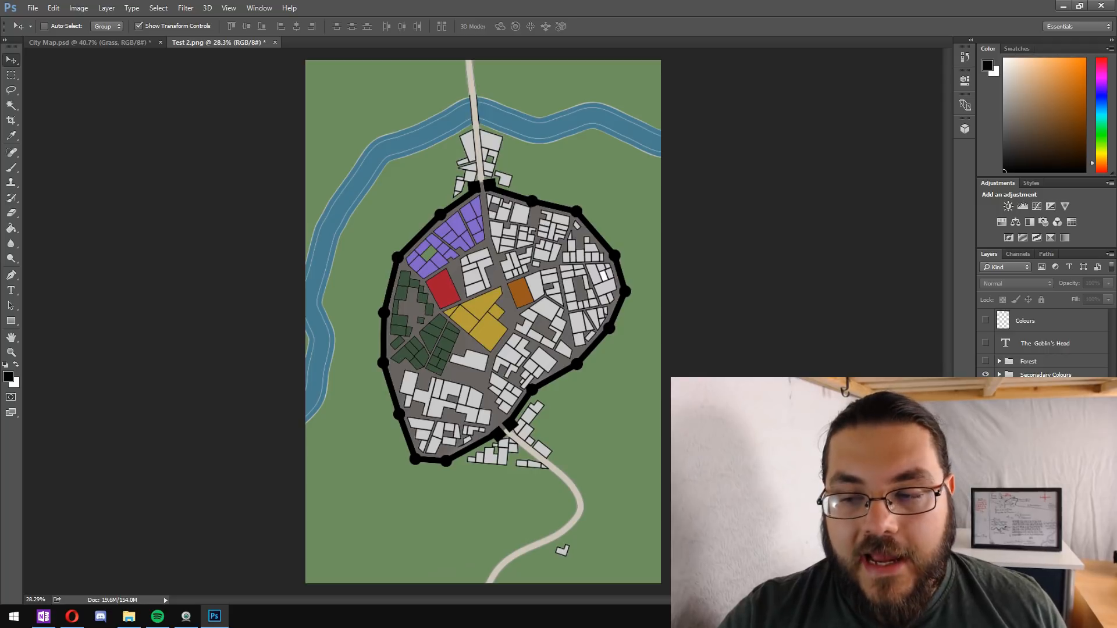
Step: Compare the map with its Secondary Colours and Base Colours groups hidden and shown, ending with both groups shown
{"action": "left_click", "coordinate": [985, 374]}
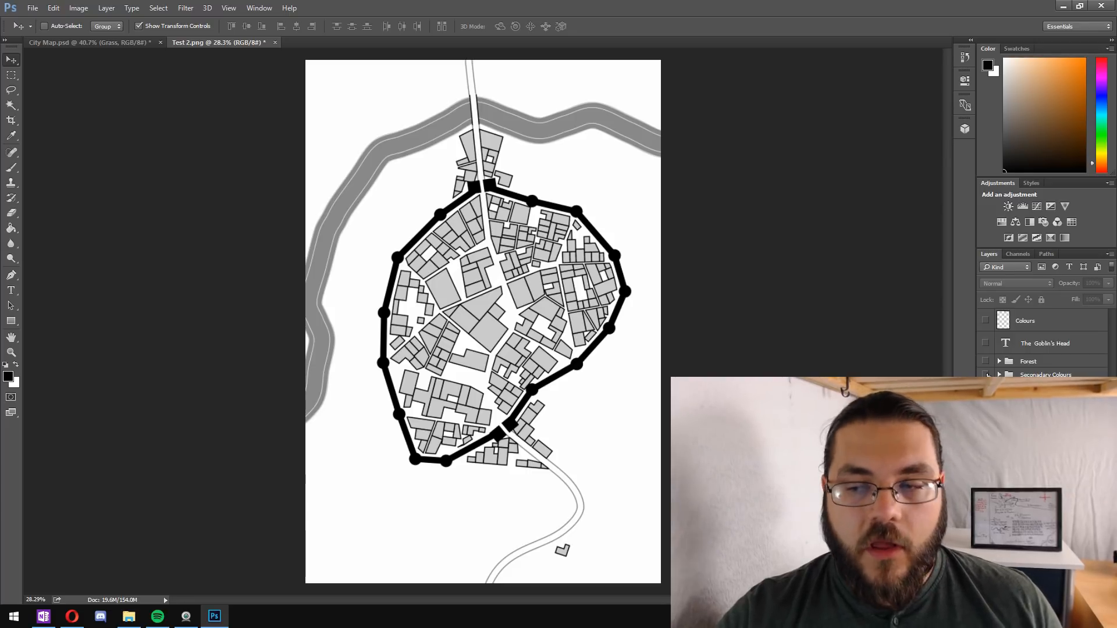
{"action": "left_click", "coordinate": [986, 374]}
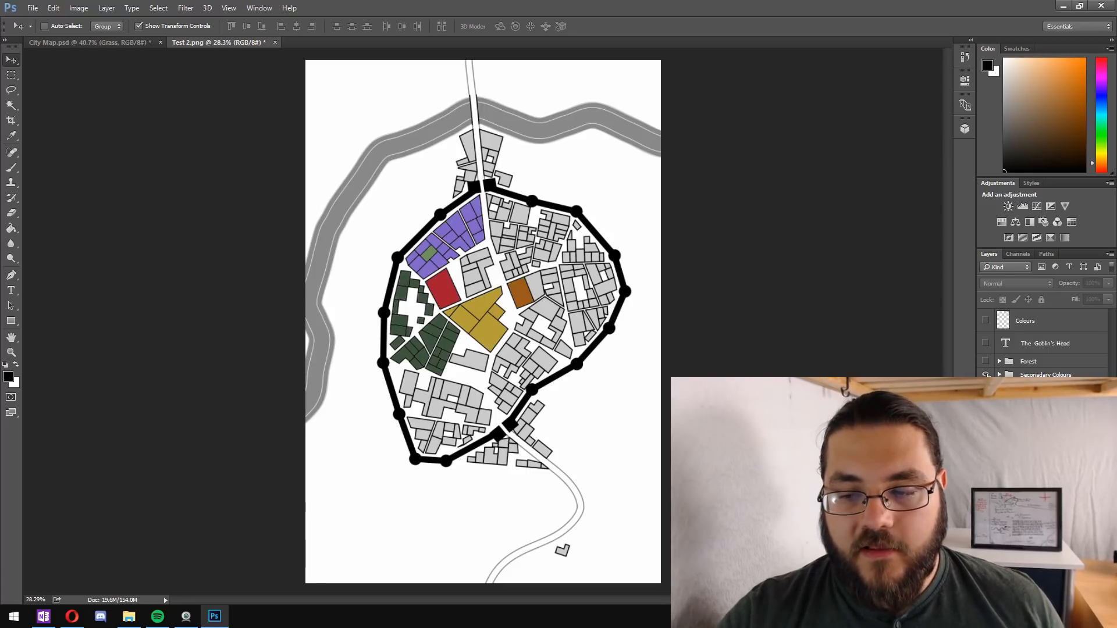
{"action": "left_click", "coordinate": [986, 388]}
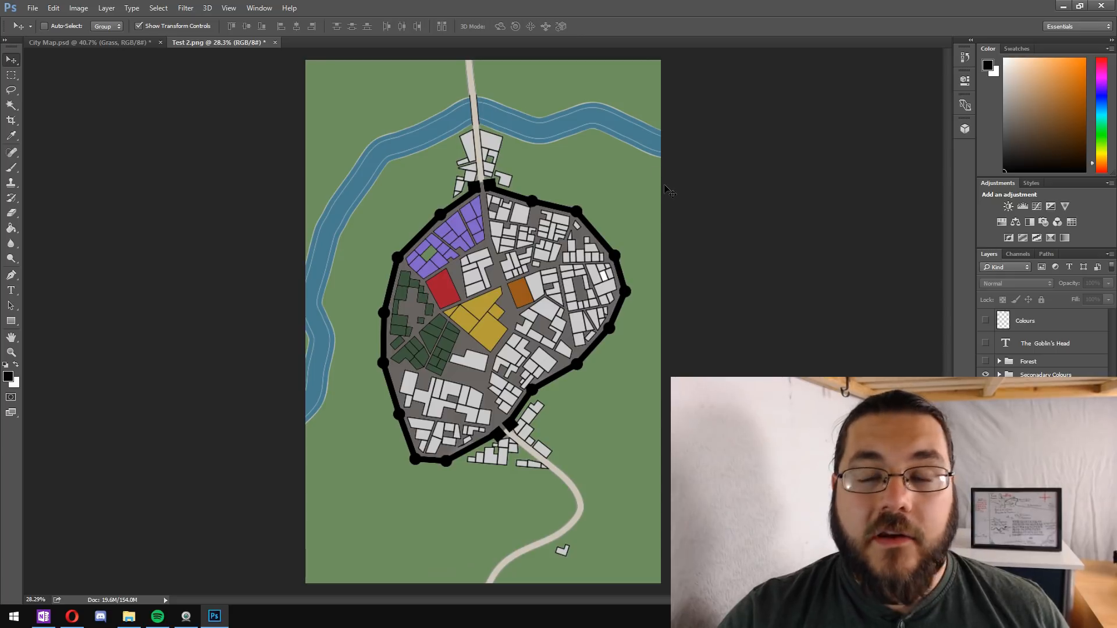
Step: Switch to the desktop, clear the file selection and open the Test 1.png map image in Windows Photo Viewer
{"action": "left_click", "coordinate": [1115, 618]}
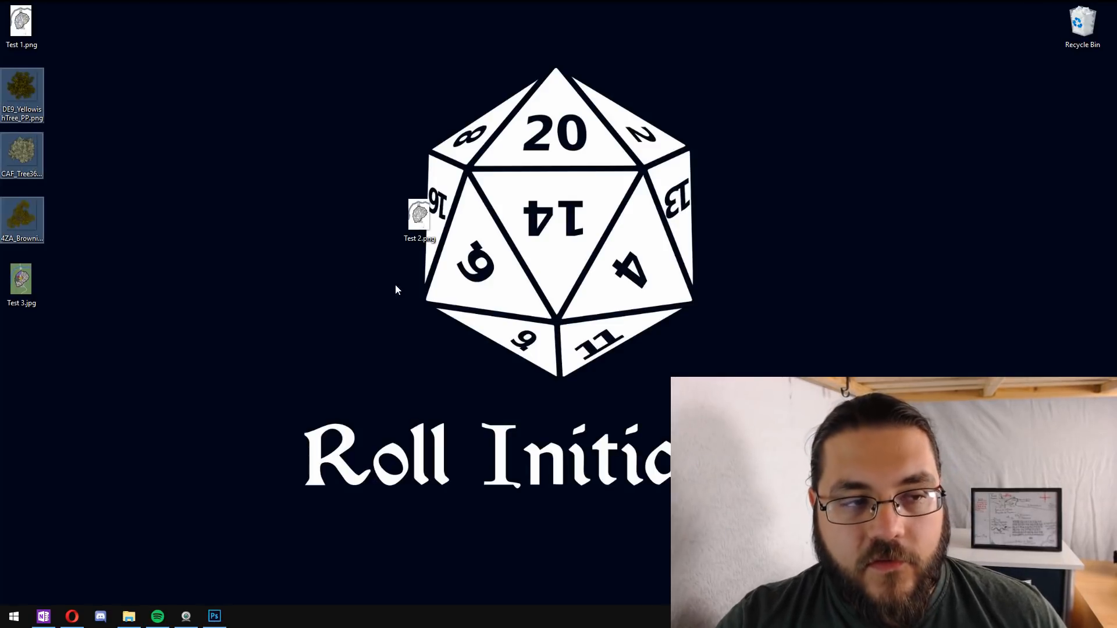
{"action": "left_click", "coordinate": [261, 241]}
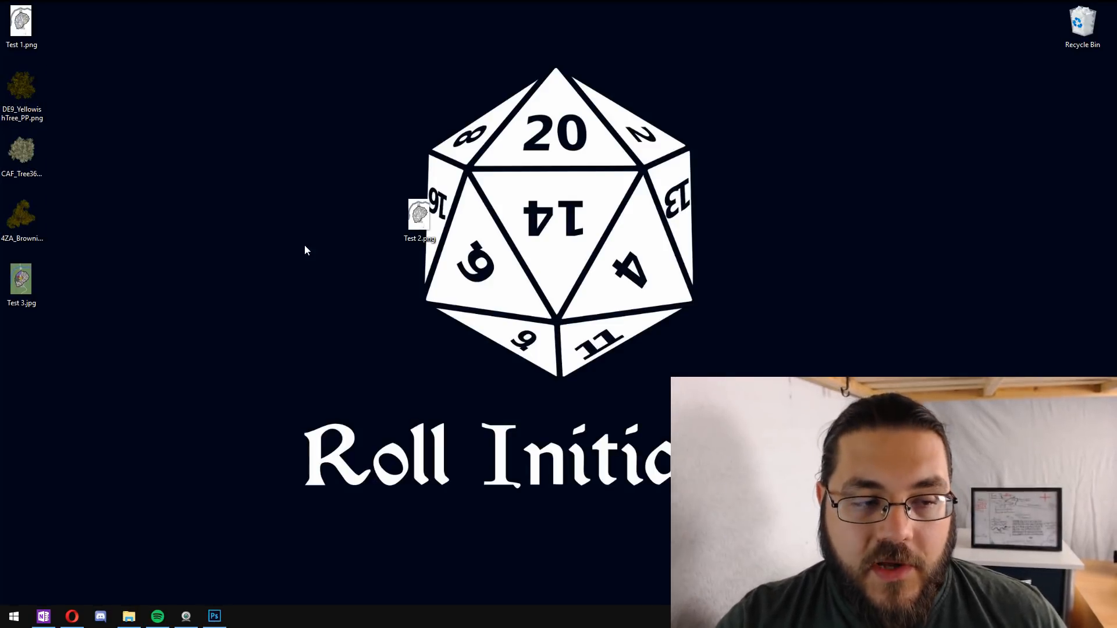
{"action": "left_click_drag", "start_coordinate": [21, 279], "coordinate": [463, 220]}
{"action": "double_click", "coordinate": [415, 220]}
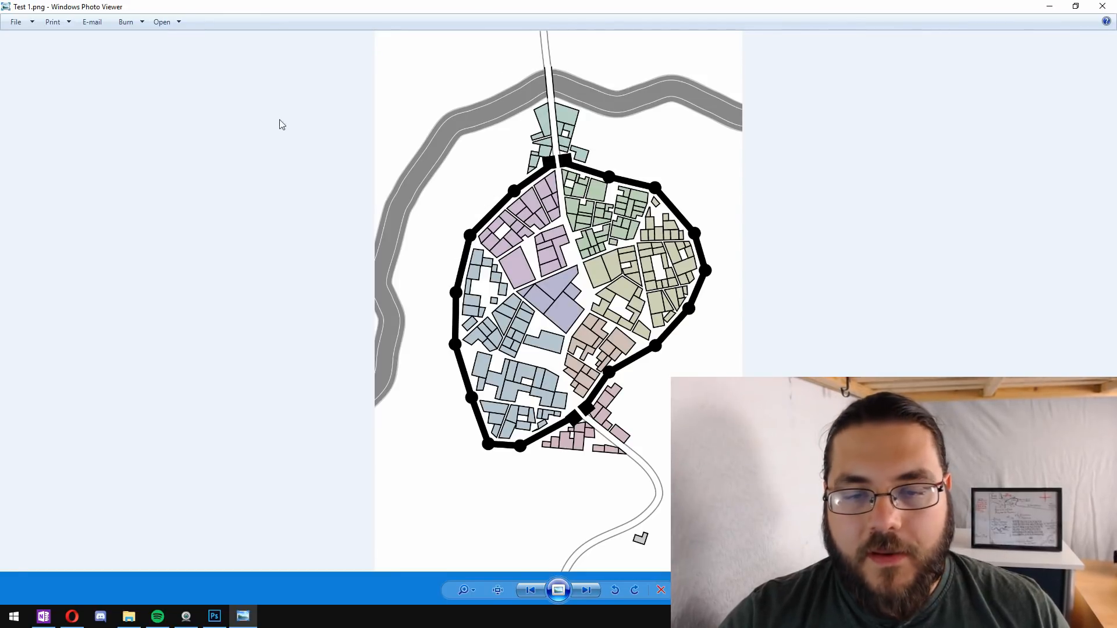
Step: Compare the original map in Test 1.png with the coloured version in Test 3.jpg by alternating between the two images
{"action": "key", "text": "Right"}
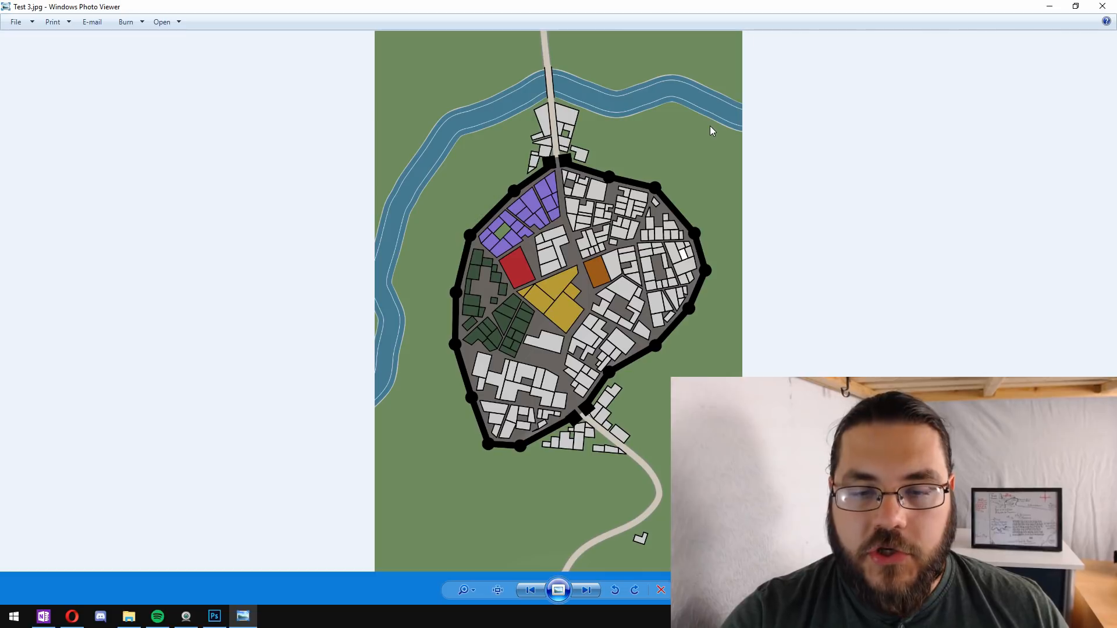
{"action": "key", "text": "Left"}
{"action": "key", "text": "Right"}
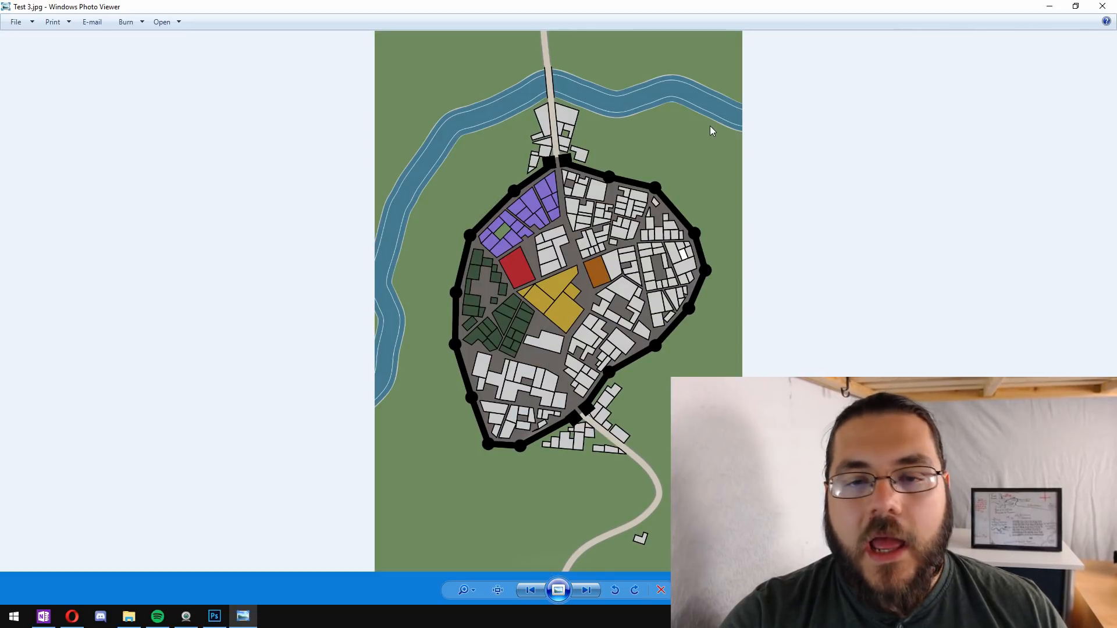
{"action": "key", "text": "Left"}
{"action": "key", "text": "Right"}
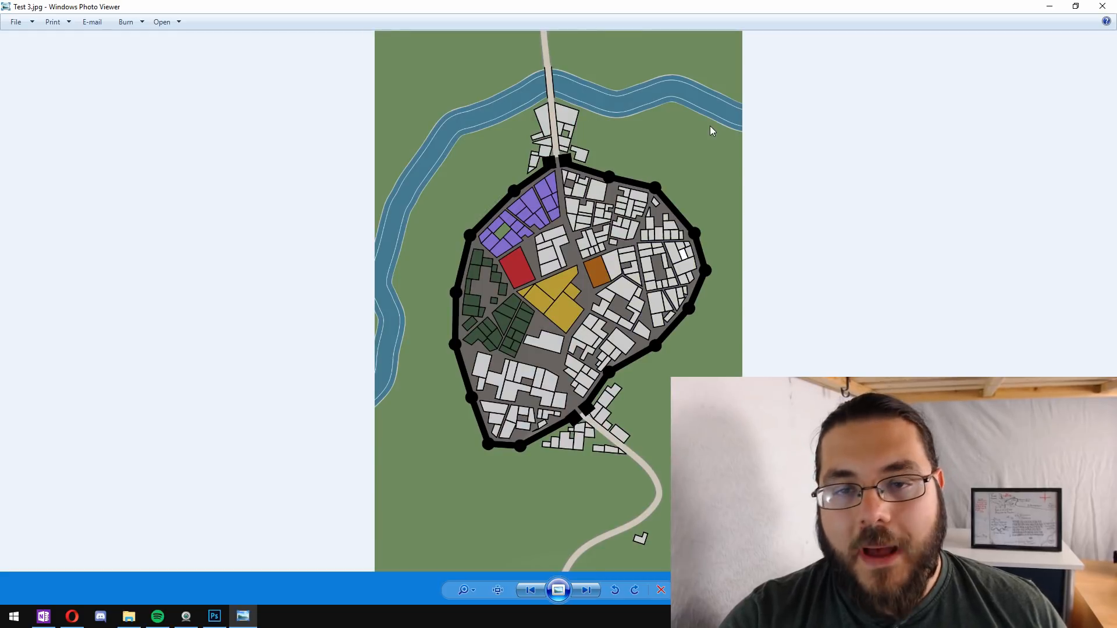
{"action": "key", "text": "Left"}
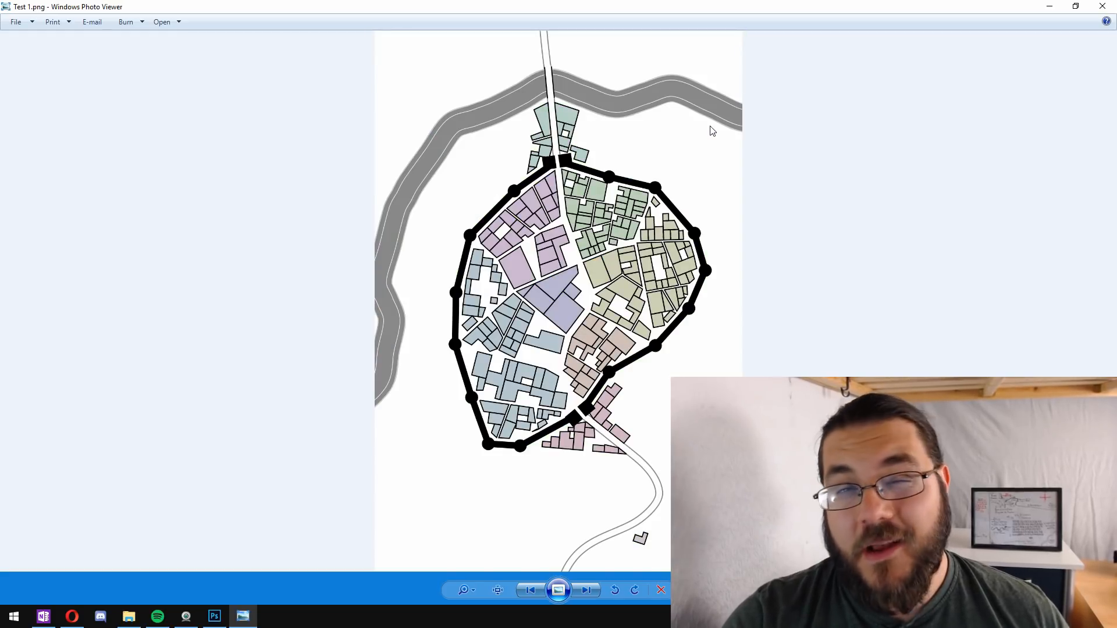